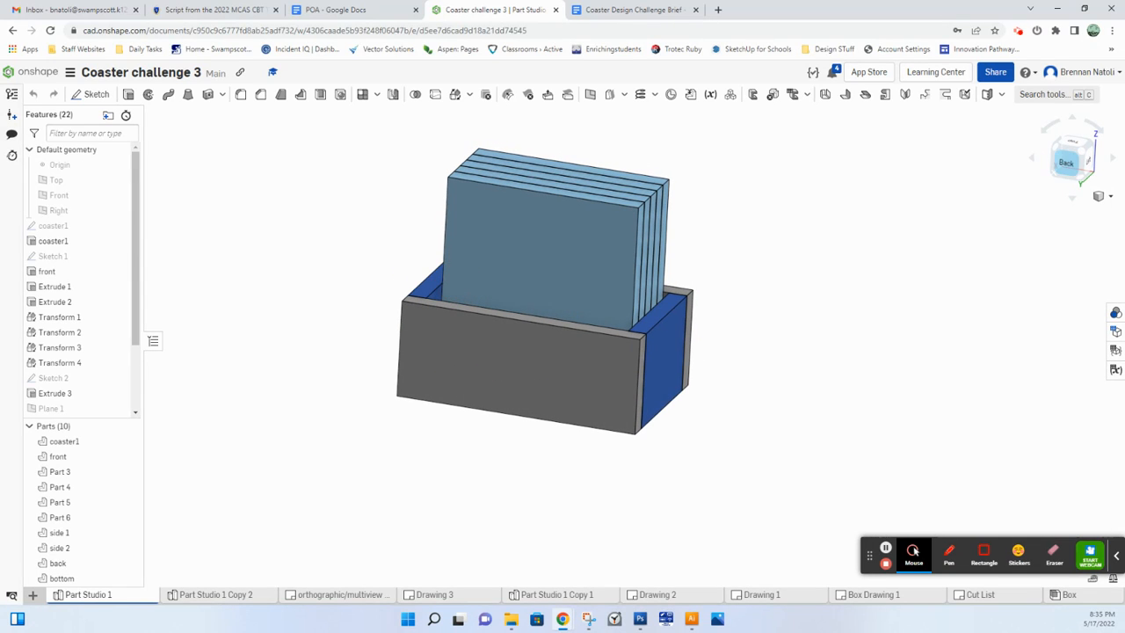
Examine the coaster holder model, and review the front/back piece's size and quantity in the Cut List drawing's table
{"action": "left_click", "coordinate": [1081, 154]}
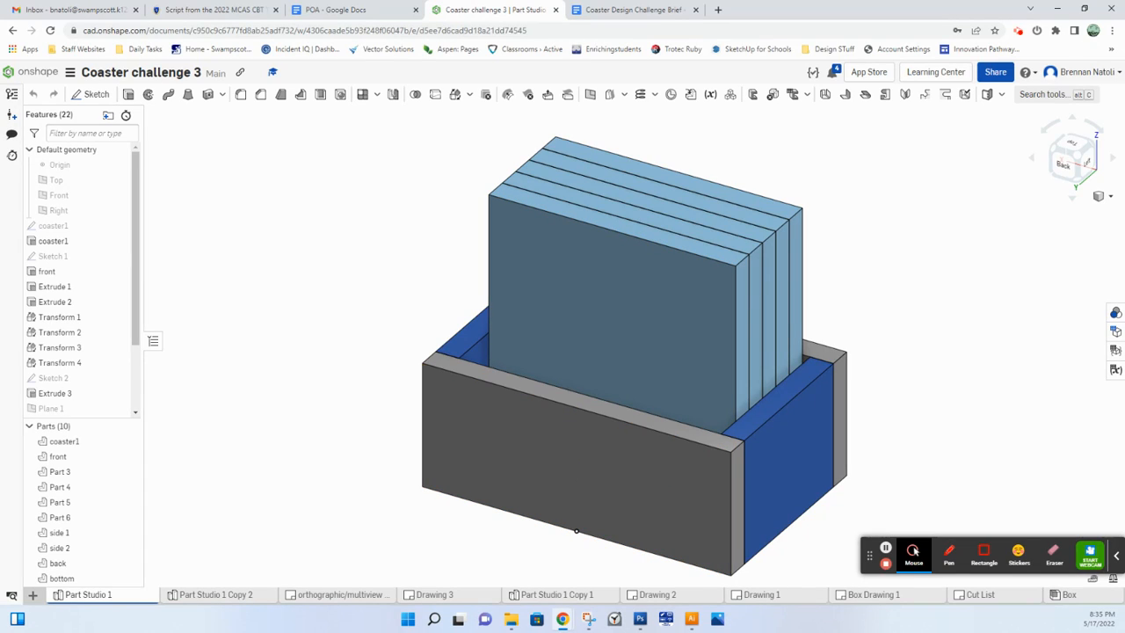
{"action": "left_click", "coordinate": [978, 595]}
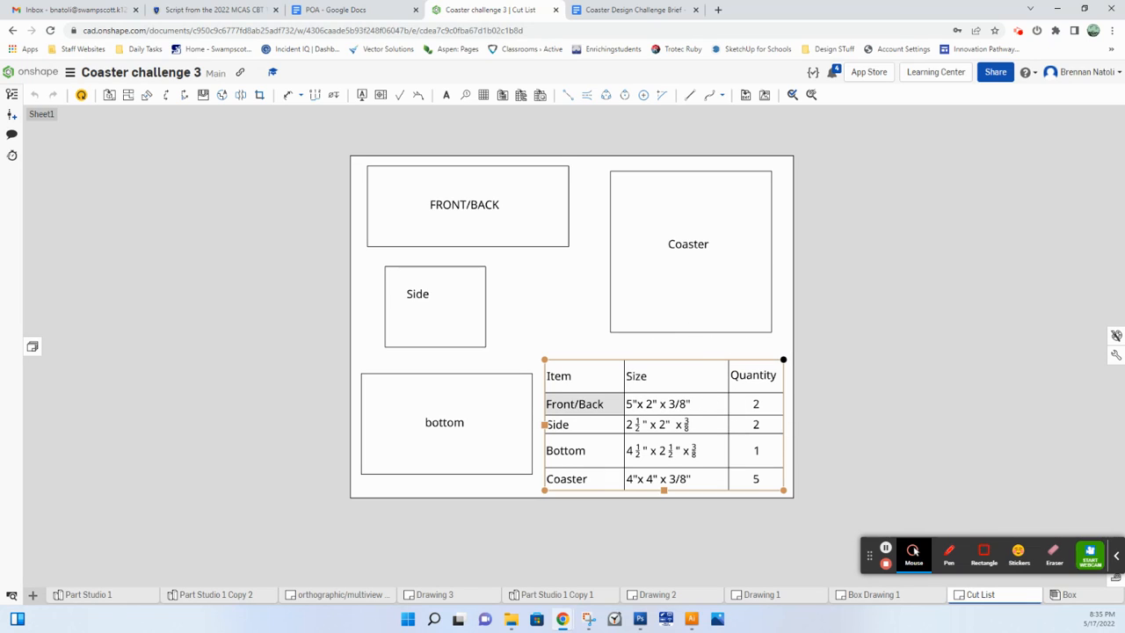
{"action": "left_click", "coordinate": [615, 408]}
{"action": "left_click", "coordinate": [657, 400]}
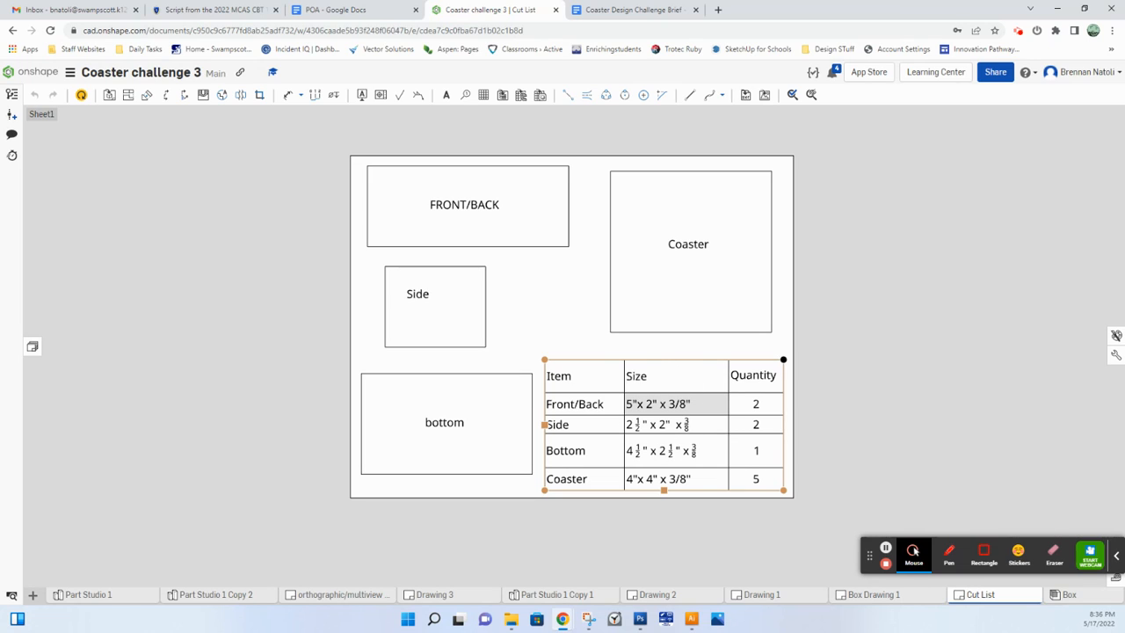
{"action": "left_click", "coordinate": [675, 413]}
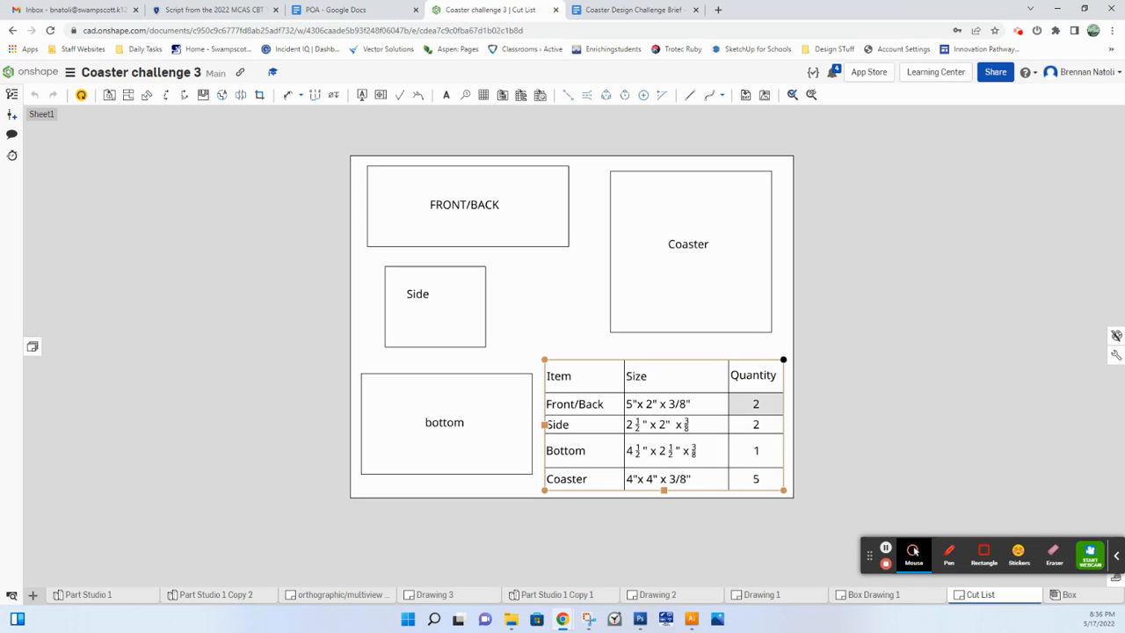
{"action": "left_click", "coordinate": [737, 462]}
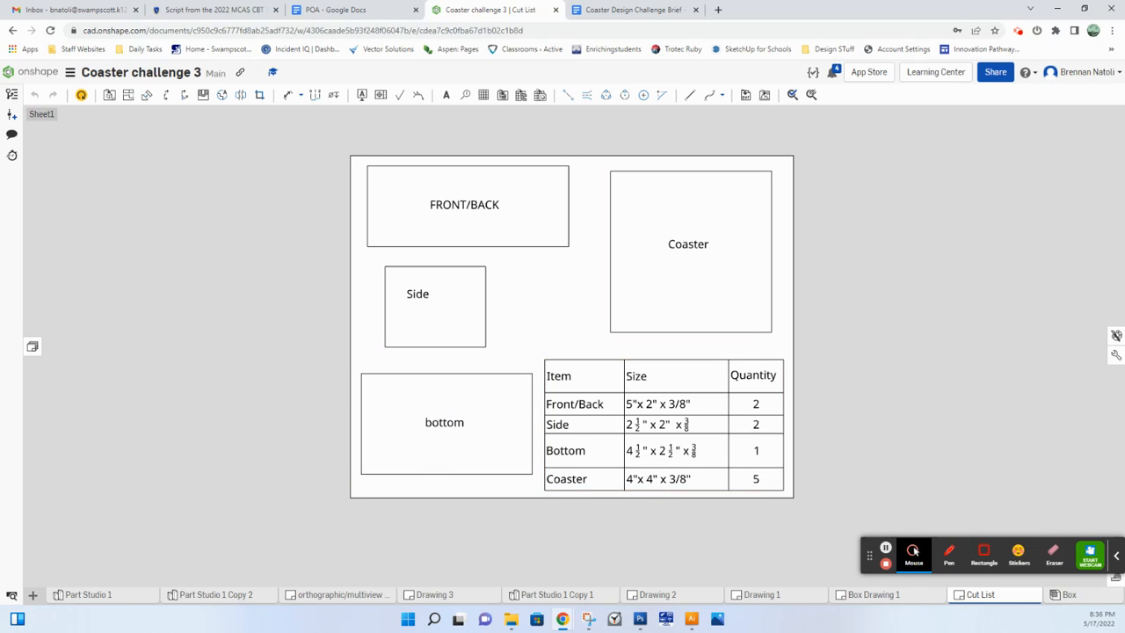
Compare the Cut List drawing with the coaster holder model in Part Studio 1
{"action": "left_click", "coordinate": [124, 594]}
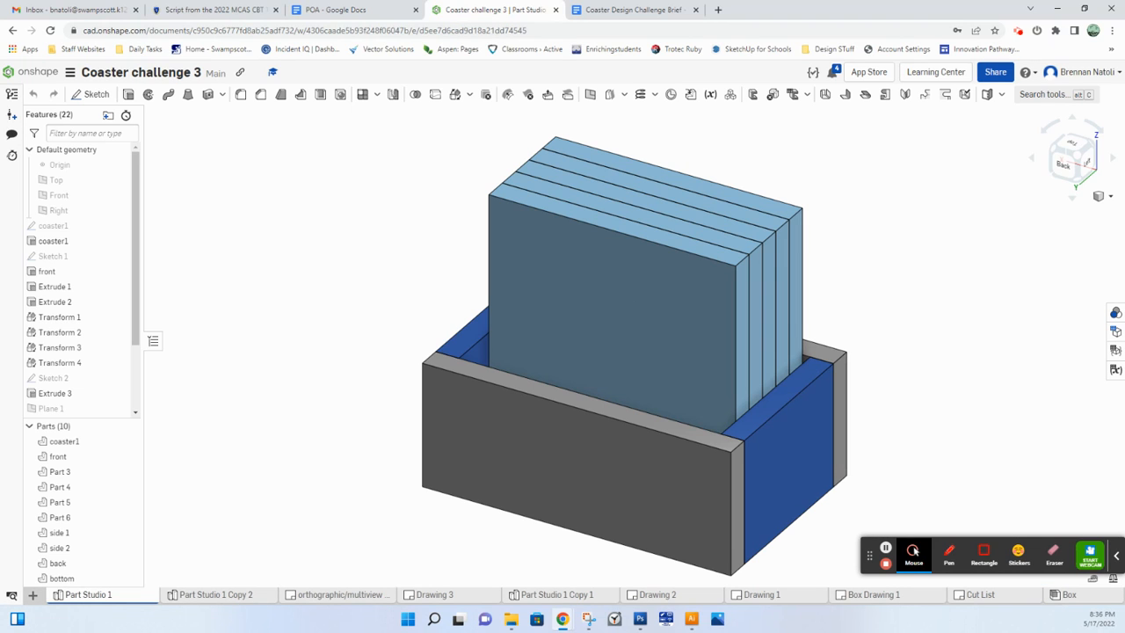
{"action": "left_click", "coordinate": [980, 594]}
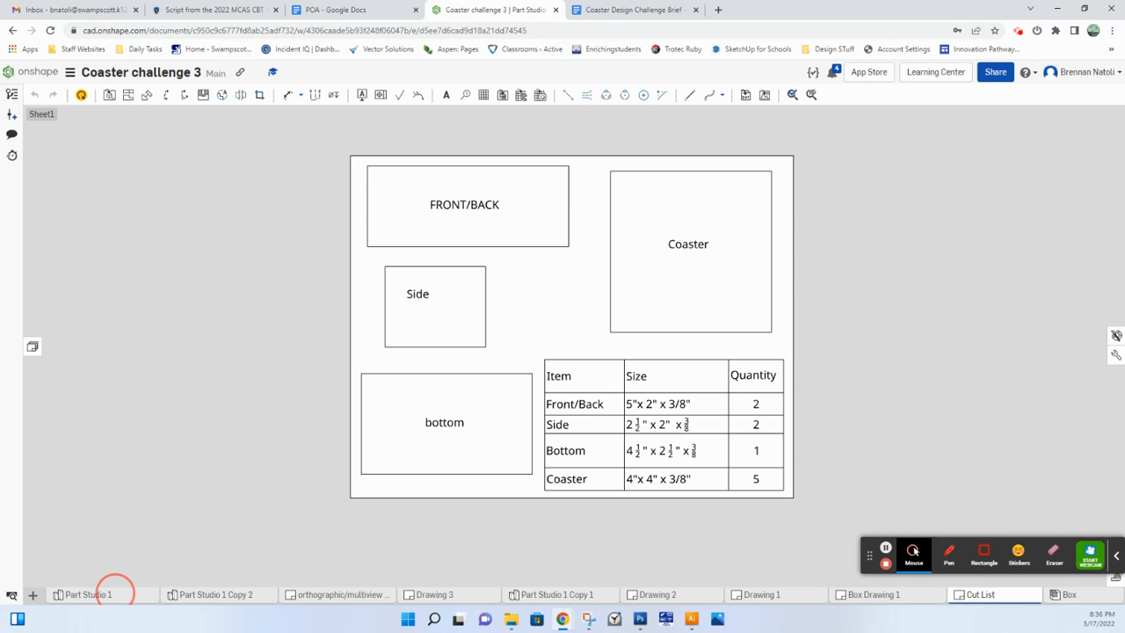
{"action": "left_click", "coordinate": [92, 594]}
{"action": "right_click_drag", "start_coordinate": [372, 425], "coordinate": [373, 407]}
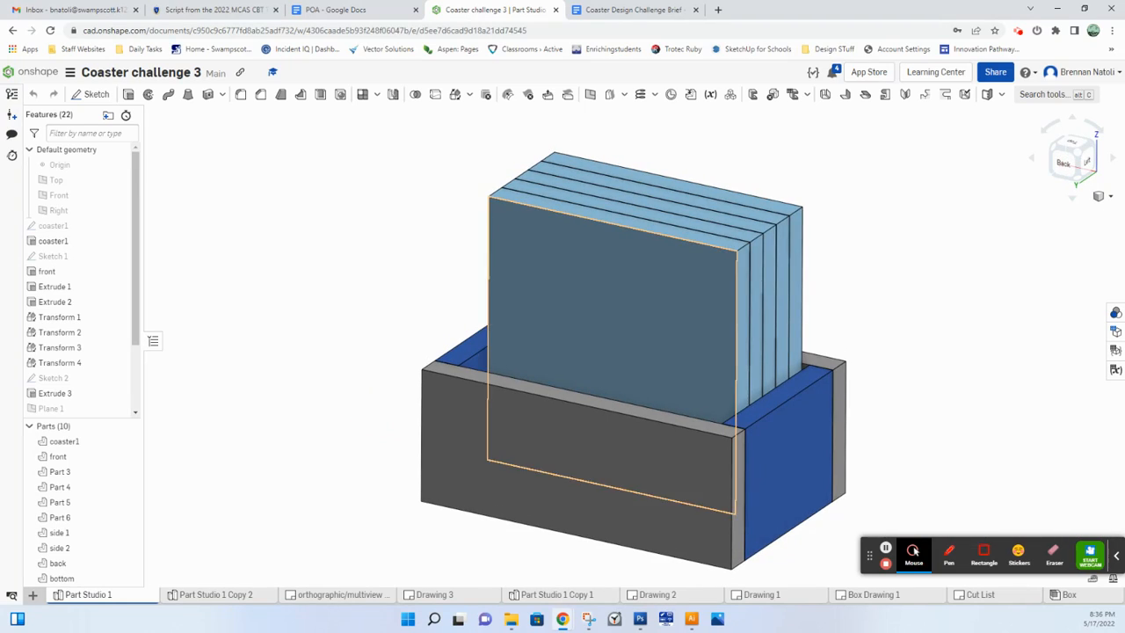
{"action": "middle_click_drag", "start_coordinate": [507, 343], "coordinate": [438, 319]}
{"action": "scroll", "coordinate": [438, 319], "scroll_direction": "down", "scroll_amount": 2}
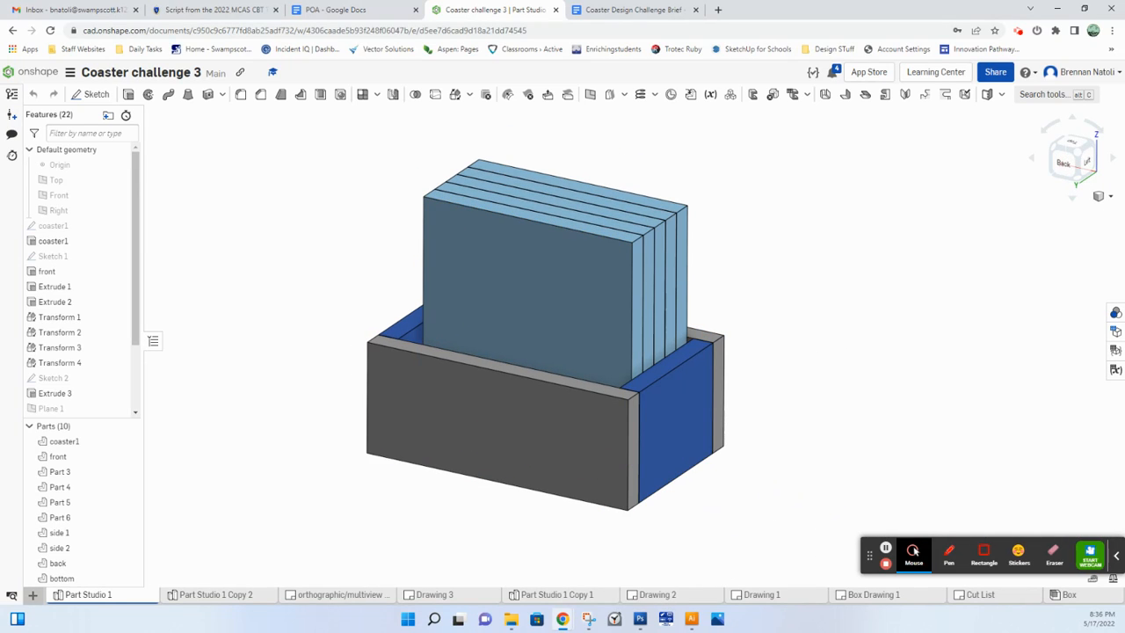
Create a new drawing from a custom ANSI A-size template in inches, with no border, no titleblock and no views
{"action": "left_click", "coordinate": [32, 595]}
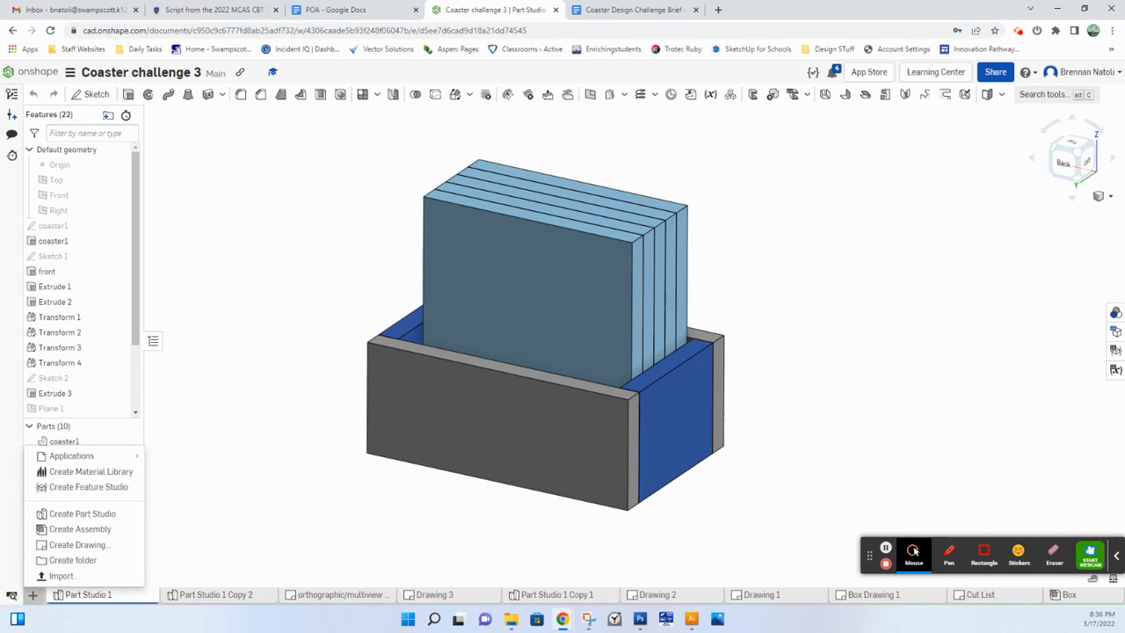
{"action": "left_click", "coordinate": [58, 542]}
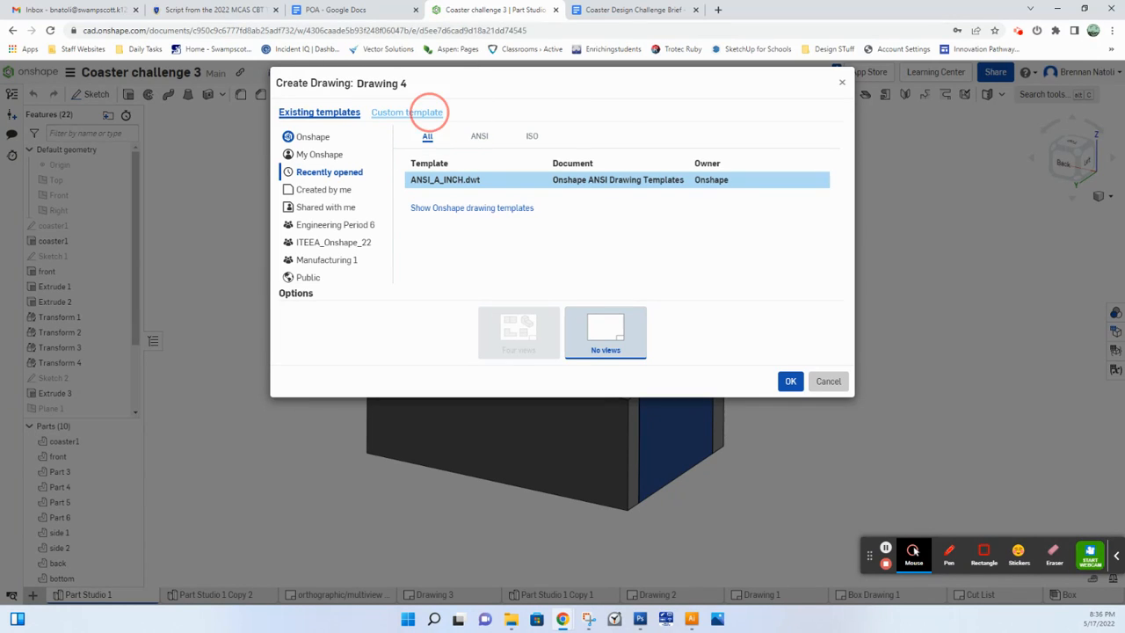
{"action": "left_click", "coordinate": [429, 112]}
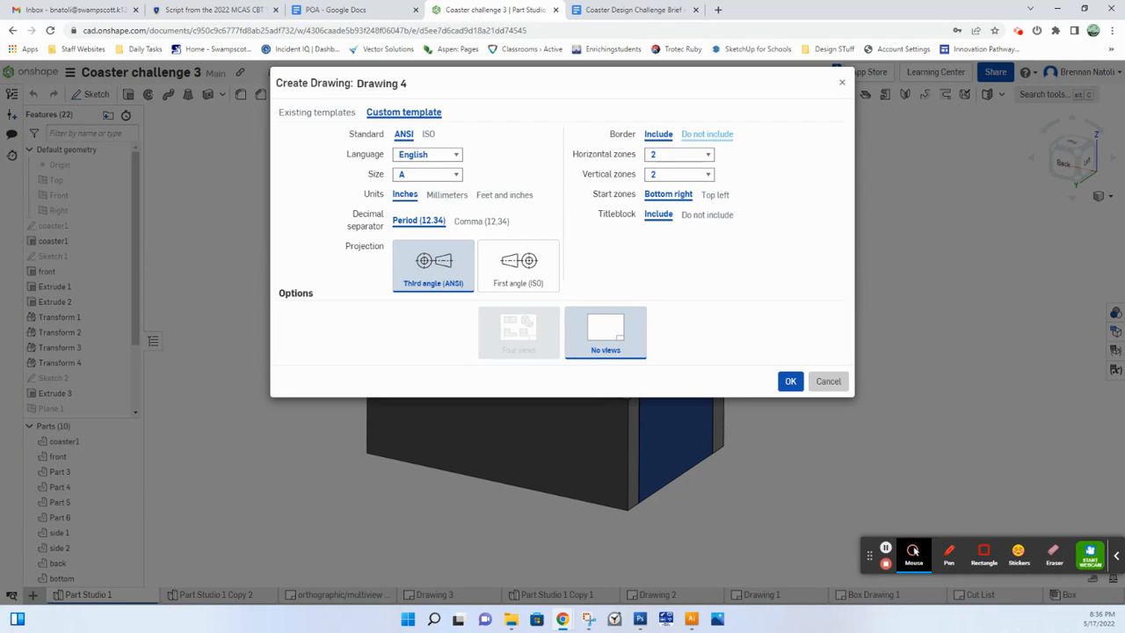
{"action": "left_click", "coordinate": [706, 134]}
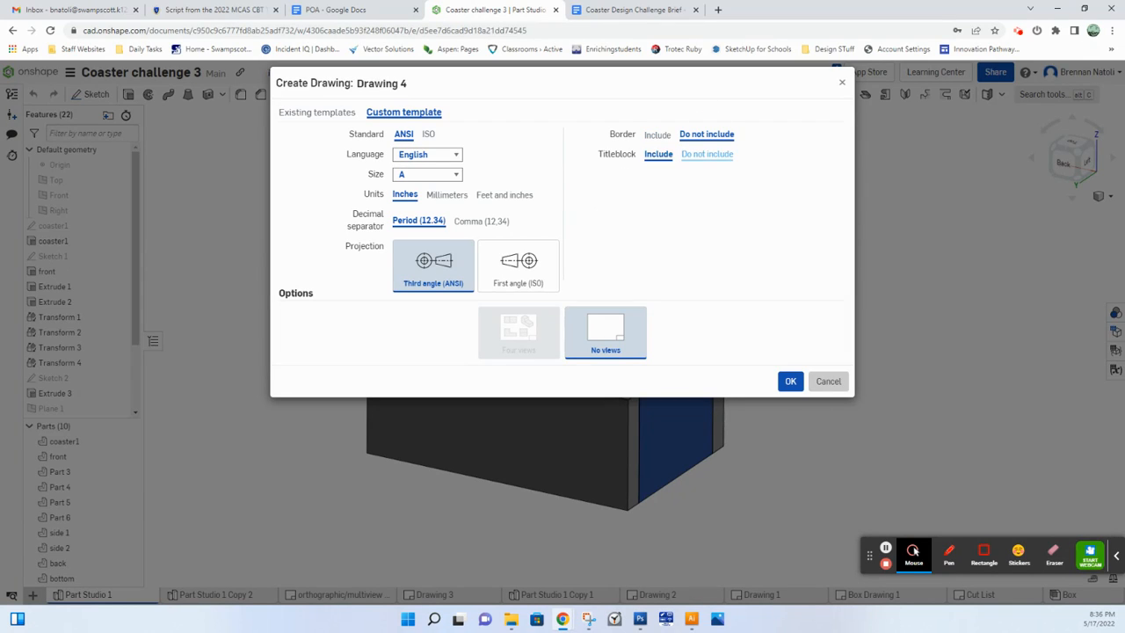
{"action": "left_click", "coordinate": [704, 158]}
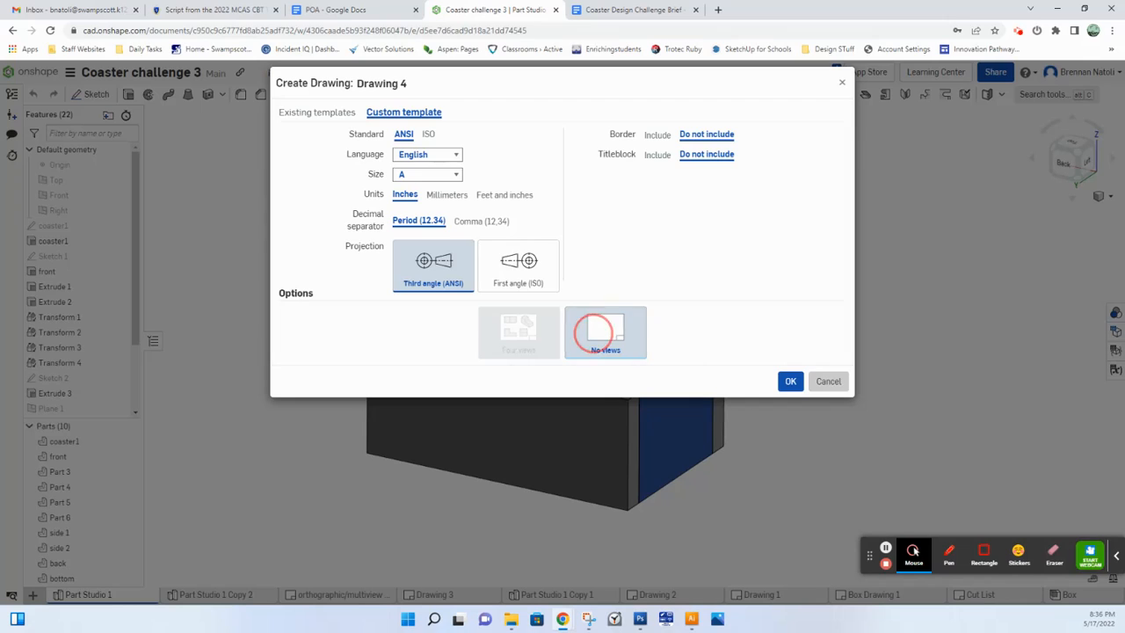
{"action": "left_click", "coordinate": [790, 381]}
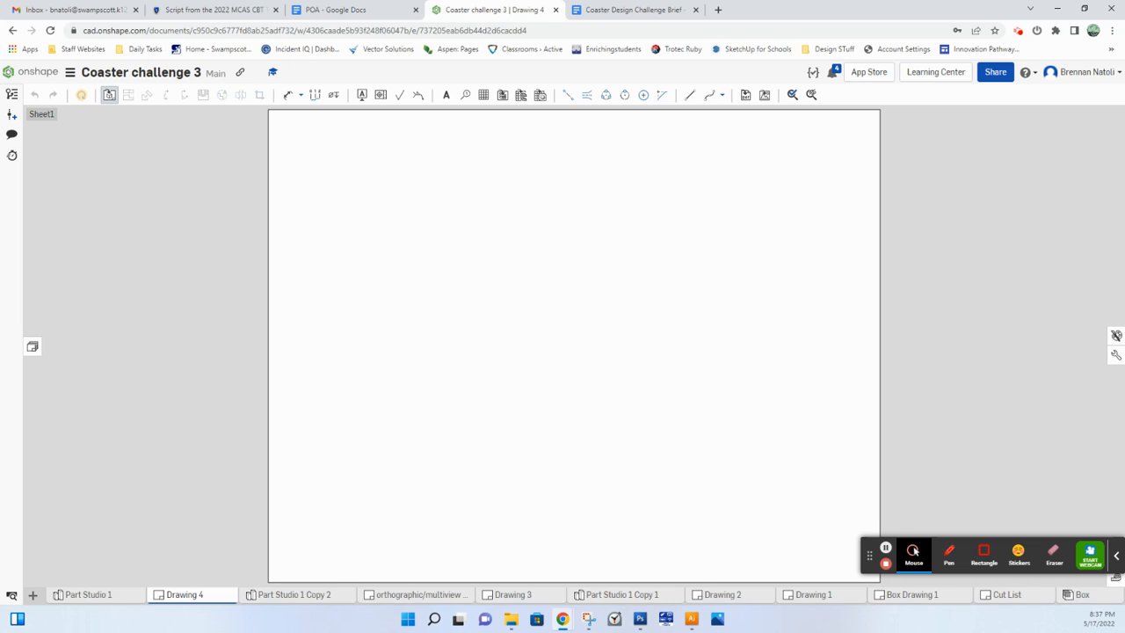
Choose the front part from Part Studio 1 as the source of a new drawing view
{"action": "left_click", "coordinate": [107, 95]}
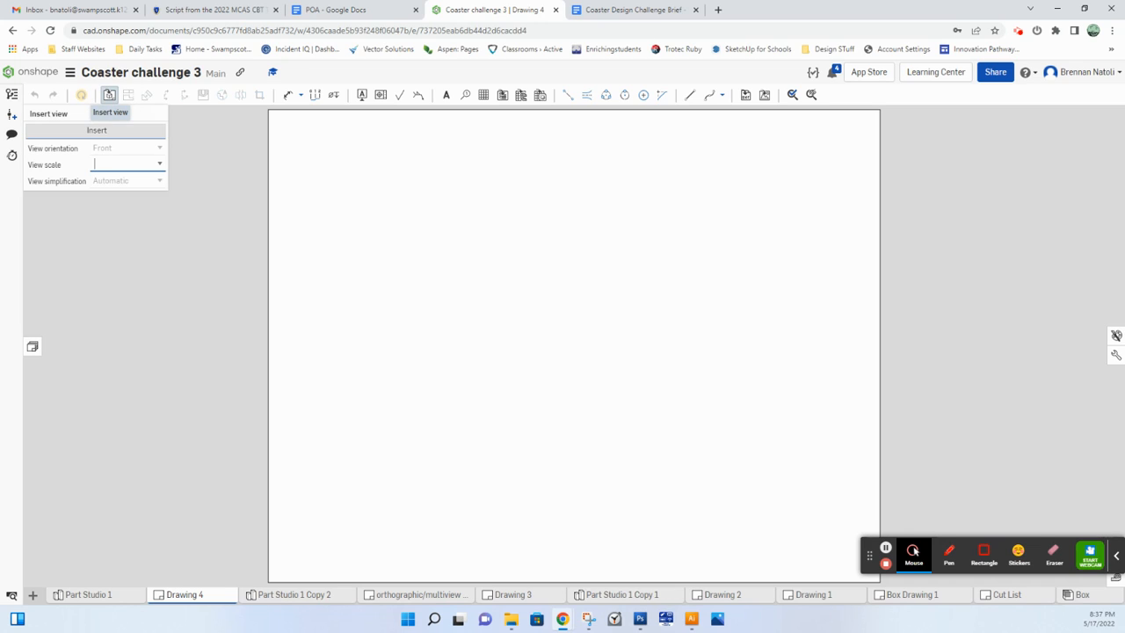
{"action": "left_click", "coordinate": [80, 234]}
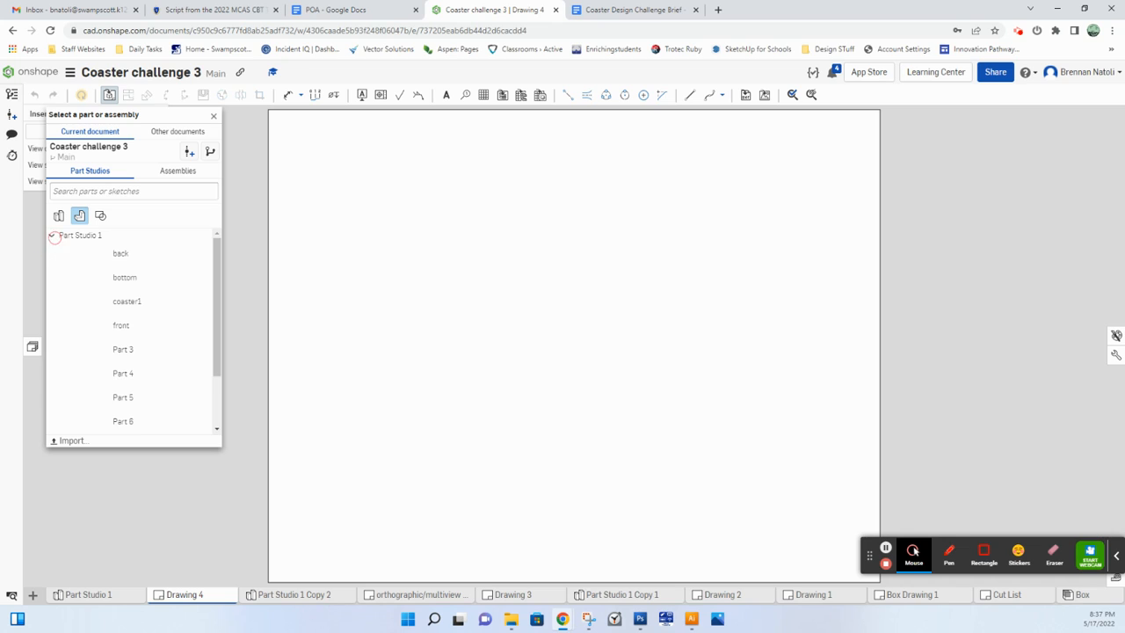
{"action": "scroll", "coordinate": [132, 281], "scroll_direction": "down", "scroll_amount": 2}
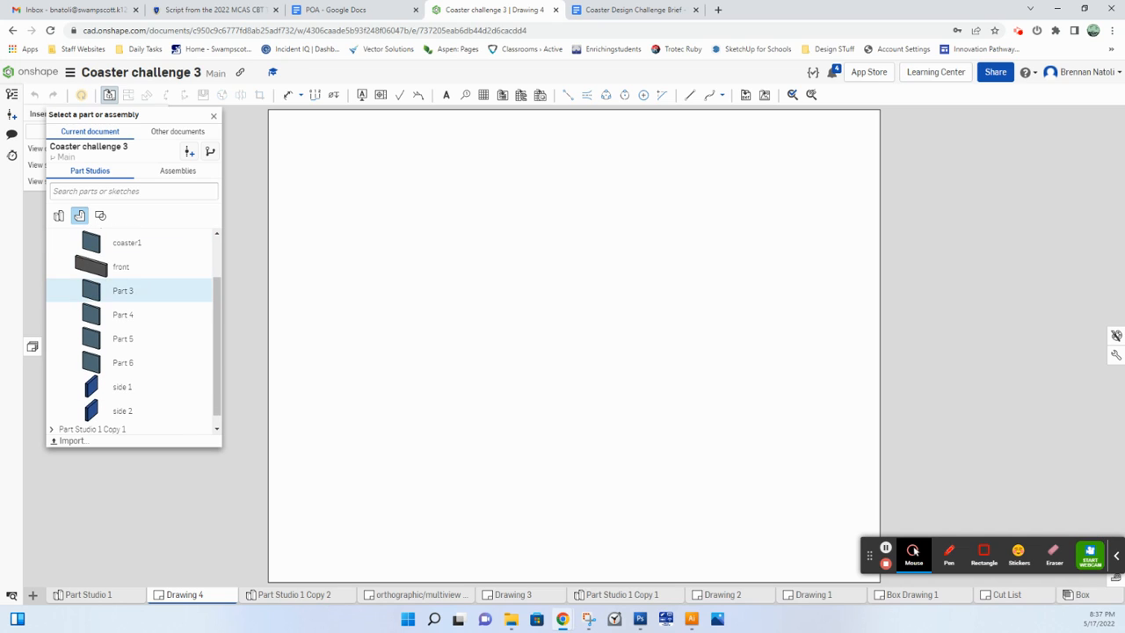
{"action": "scroll", "coordinate": [132, 277], "scroll_direction": "up", "scroll_amount": 2}
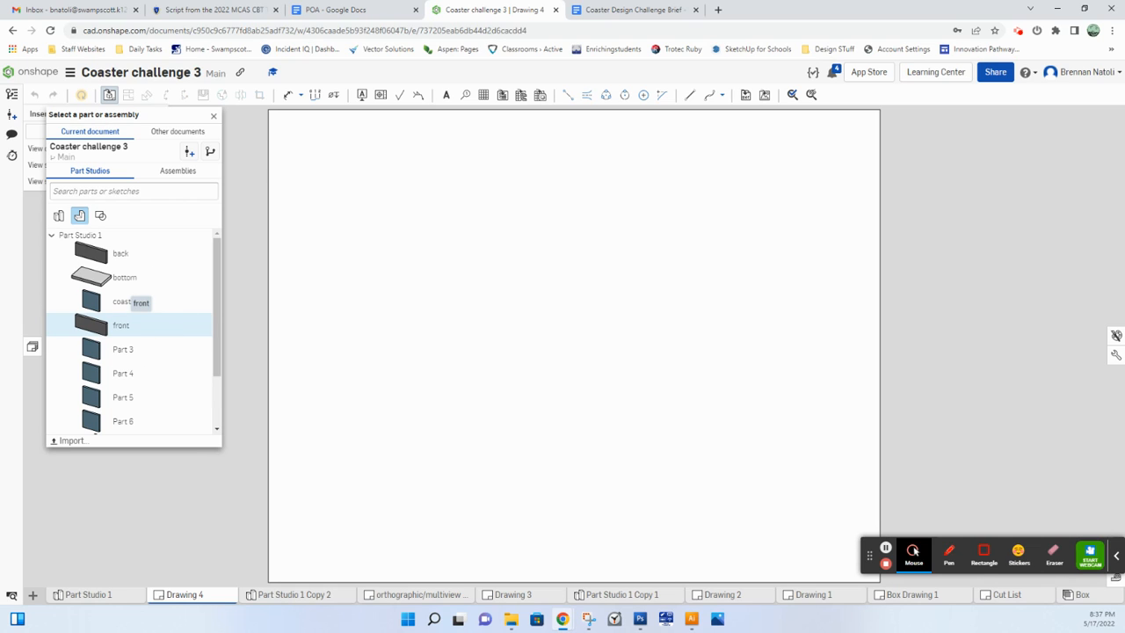
{"action": "scroll", "coordinate": [132, 326], "scroll_direction": "down", "scroll_amount": 2}
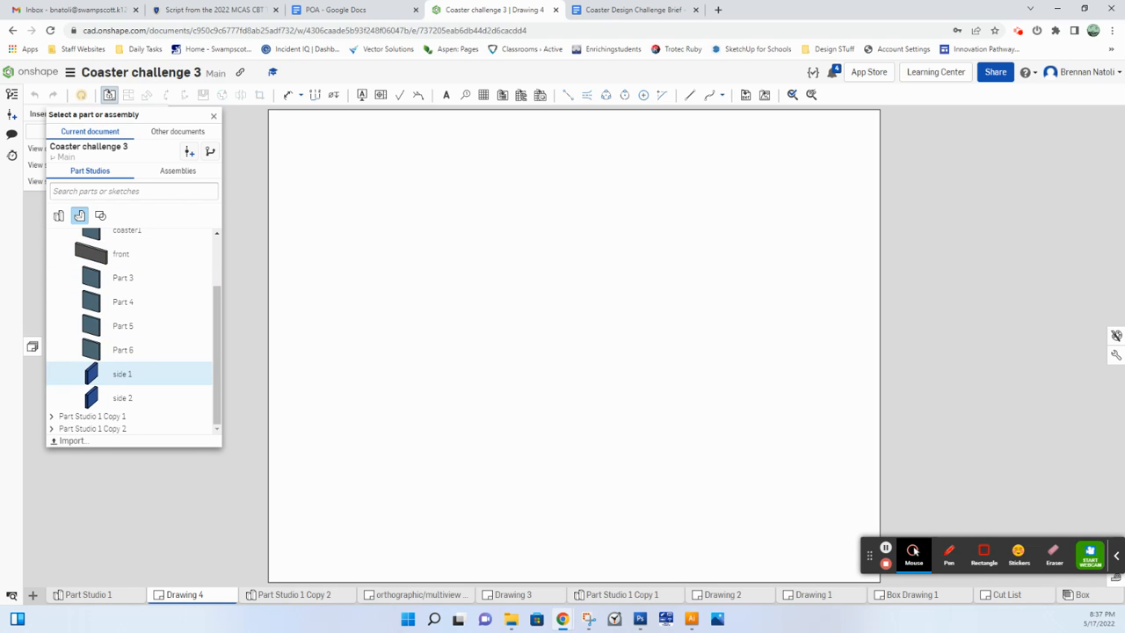
{"action": "scroll", "coordinate": [132, 308], "scroll_direction": "up", "scroll_amount": 2}
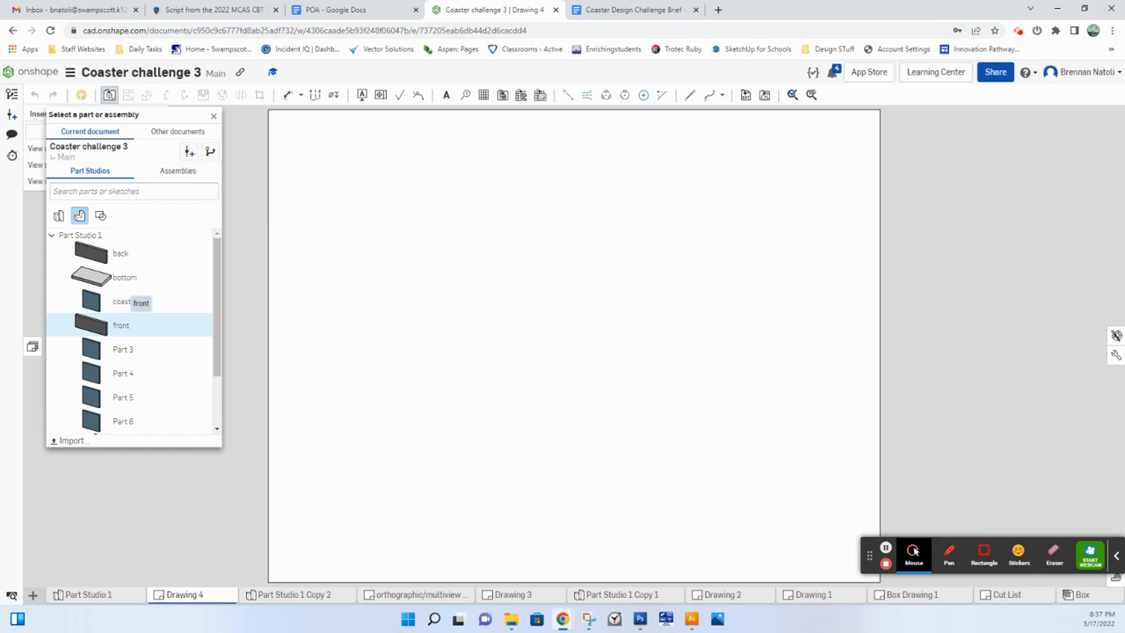
{"action": "left_click", "coordinate": [169, 326]}
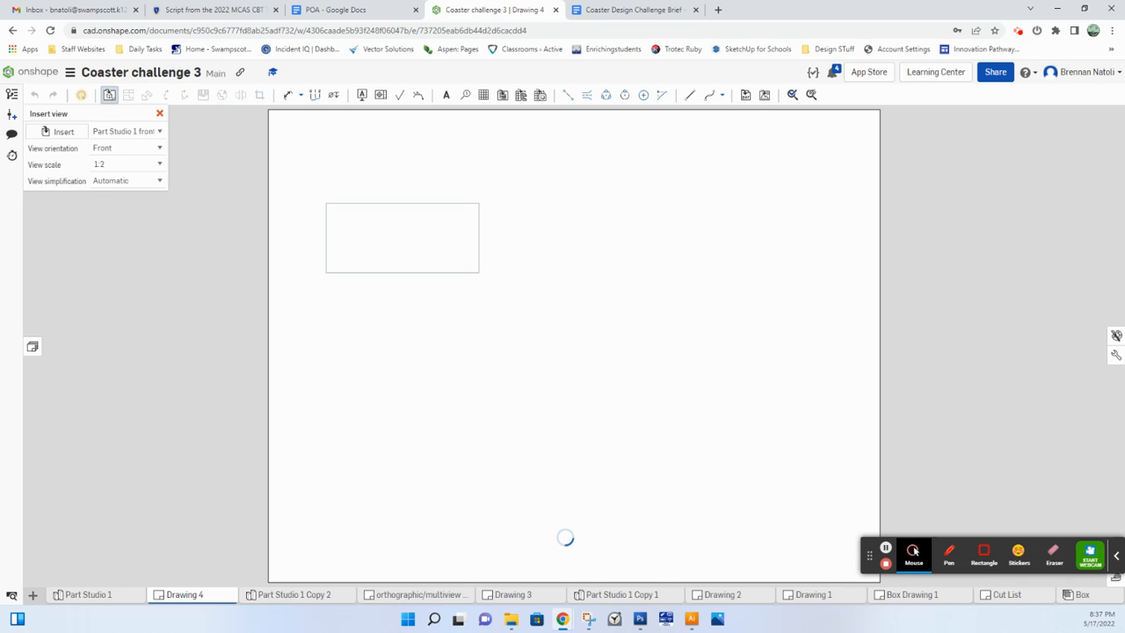
Look at the holder's front piece in the Part Studio 1 model, and return to Drawing 4
{"action": "left_click", "coordinate": [82, 587]}
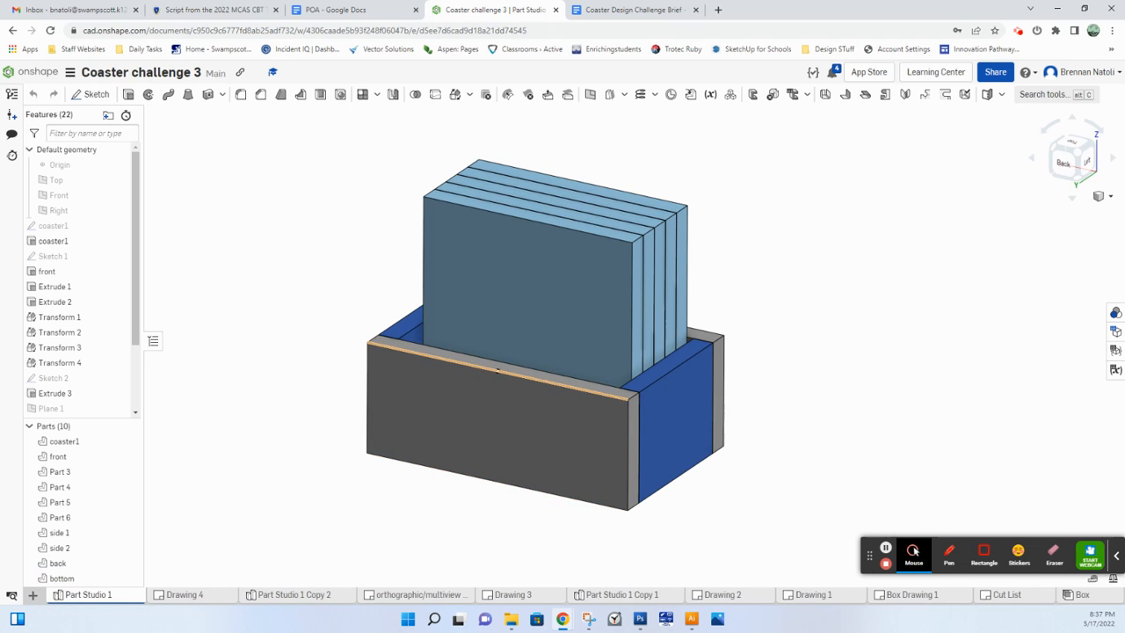
{"action": "key", "text": "ctrl"}
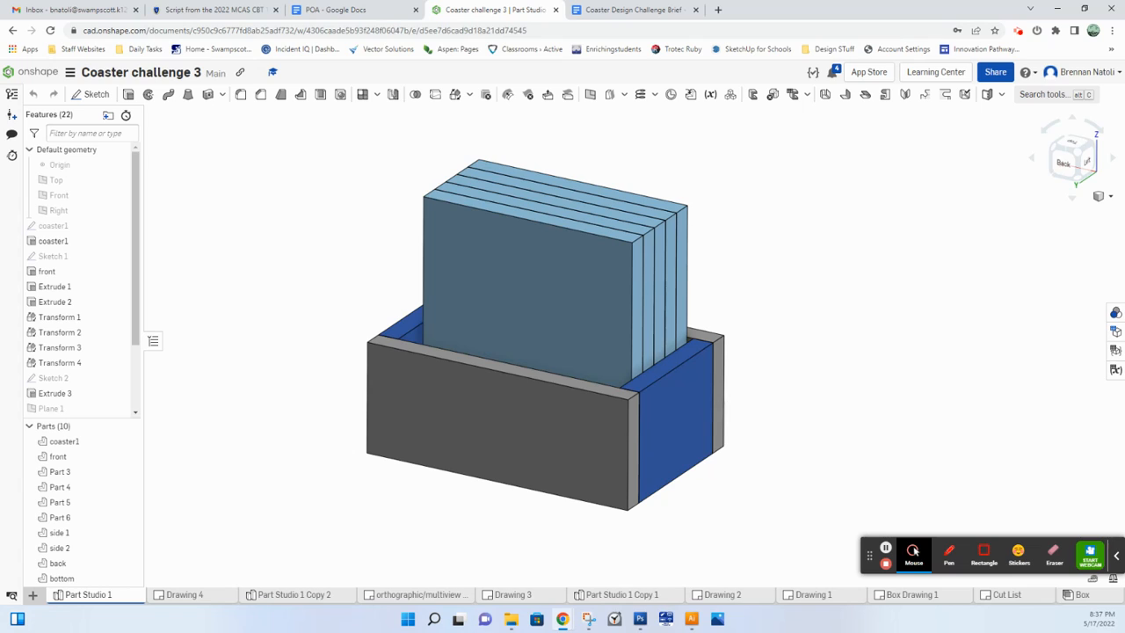
{"action": "left_click", "coordinate": [204, 593]}
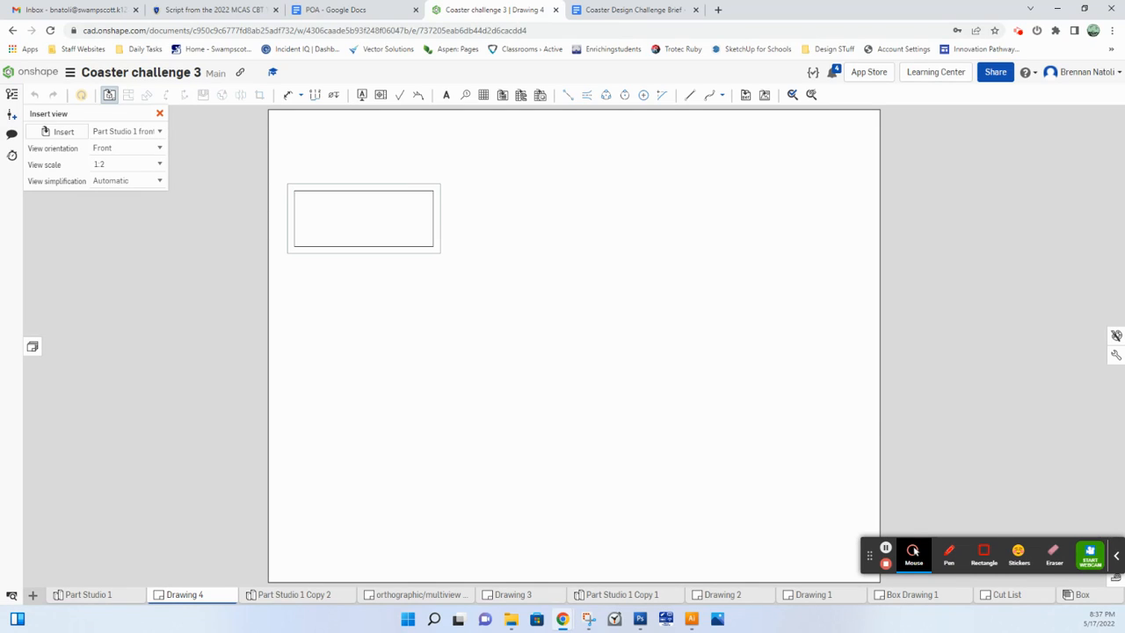
Set the view scale to 1:1 and place the front part's view near the sheet's upper-left corner, without adding projected views
{"action": "left_click", "coordinate": [158, 164]}
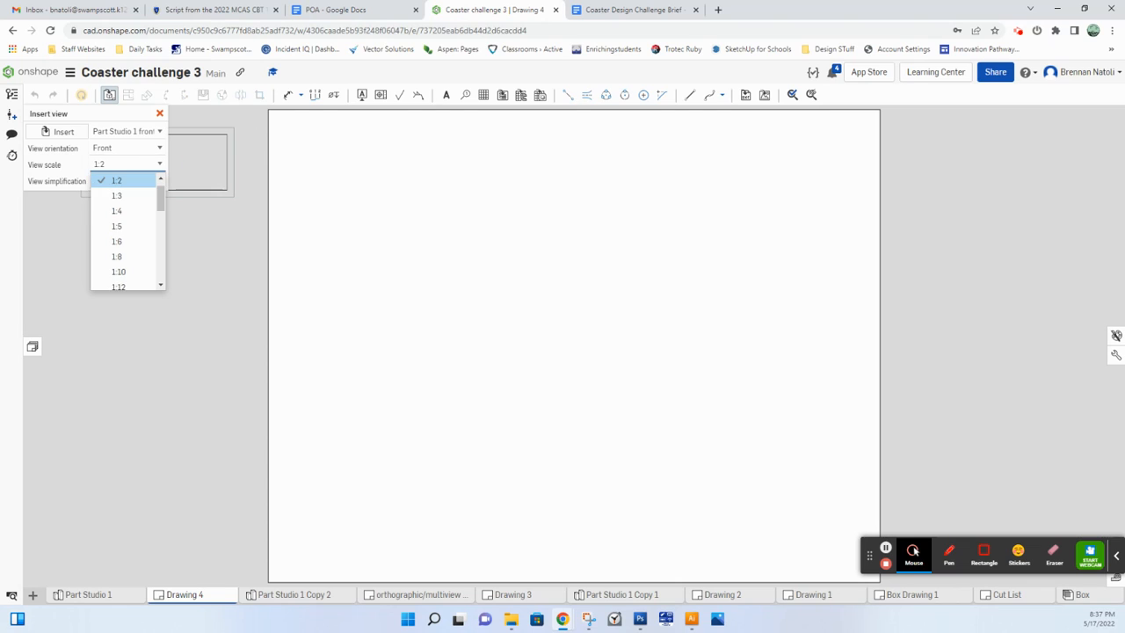
{"action": "left_click", "coordinate": [116, 180]}
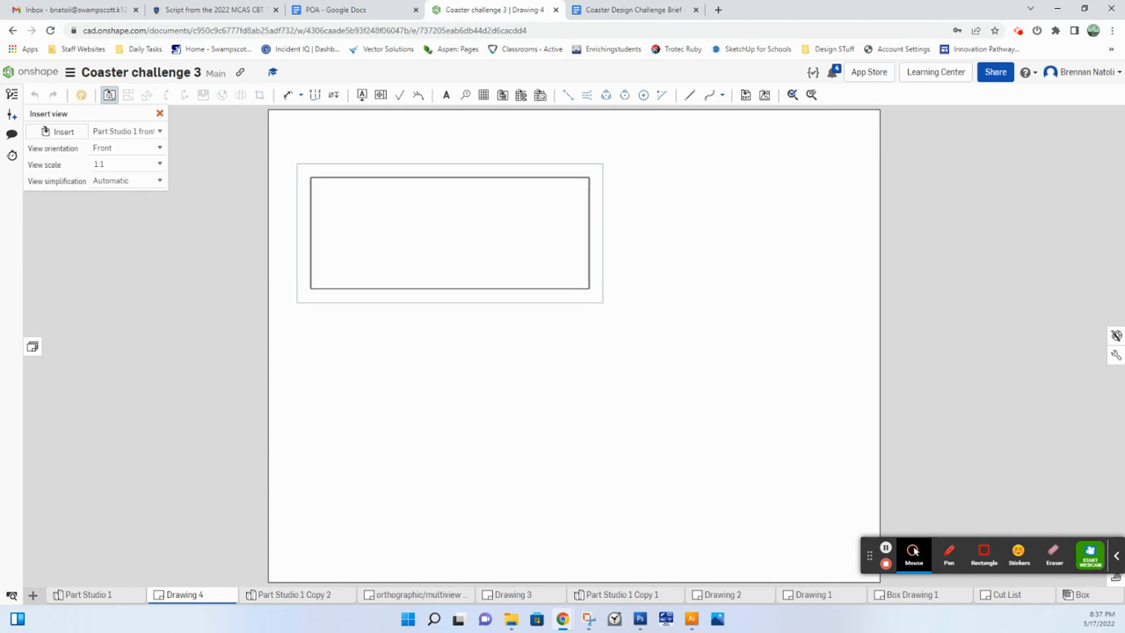
{"action": "scroll", "coordinate": [450, 235], "scroll_direction": "down", "scroll_amount": 1}
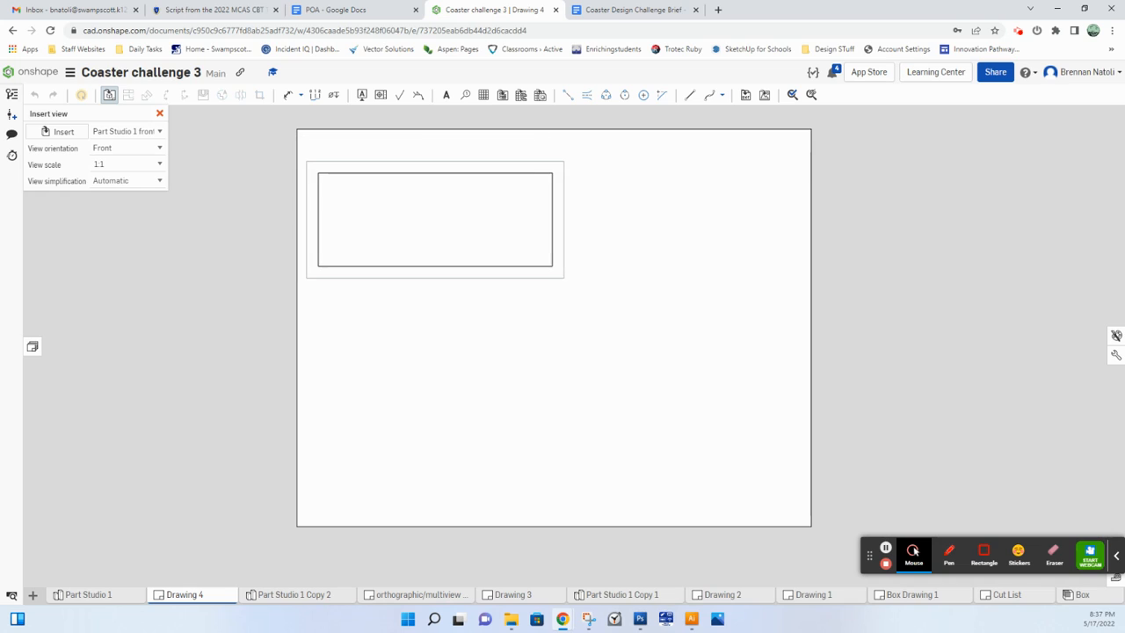
{"action": "left_click", "coordinate": [431, 214]}
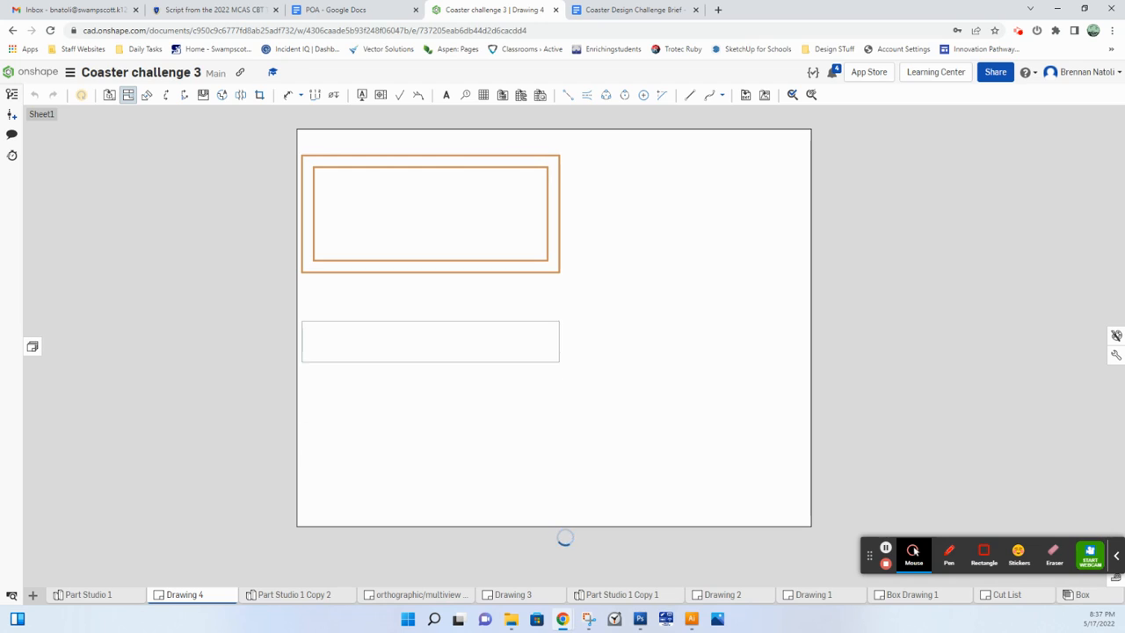
{"action": "key", "text": "Escape"}
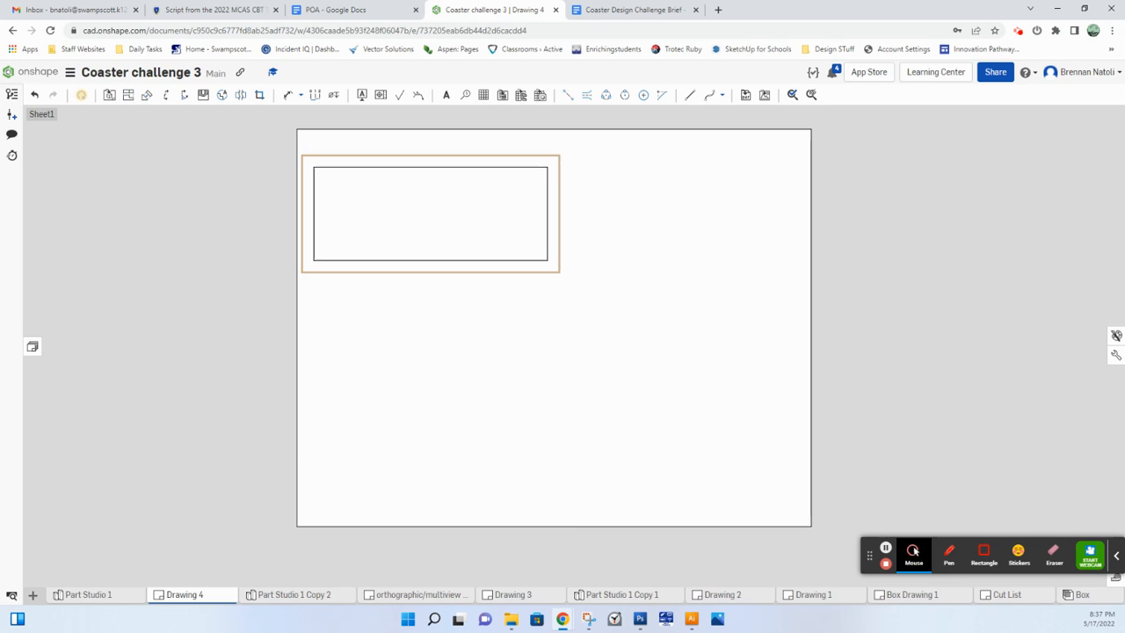
{"action": "left_click_drag", "start_coordinate": [438, 212], "coordinate": [448, 204]}
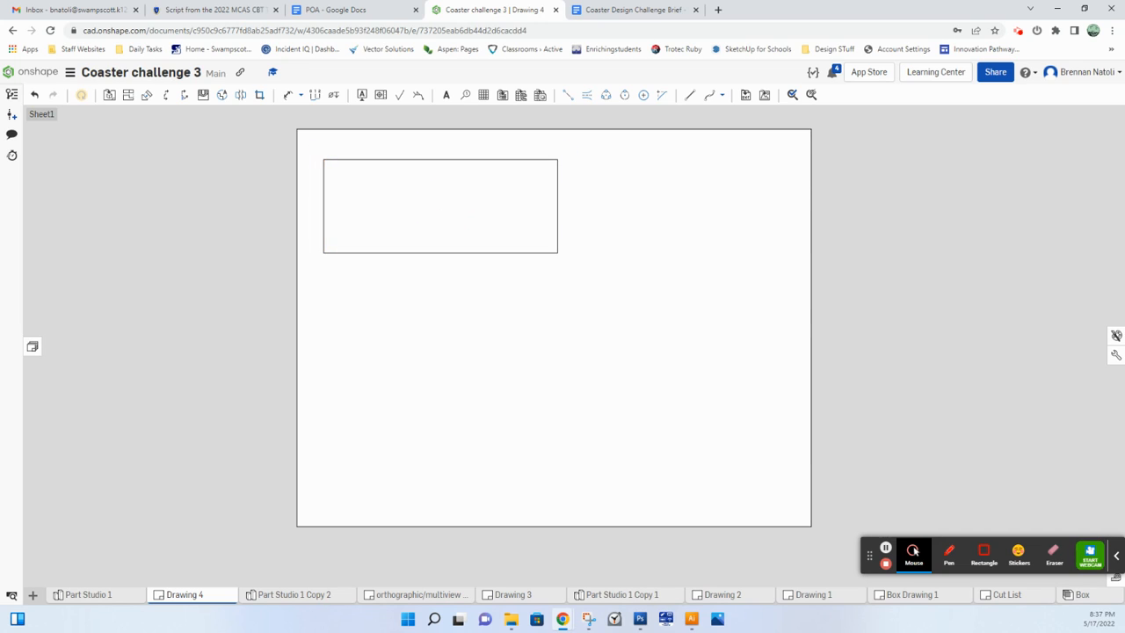
{"action": "scroll", "coordinate": [495, 355], "scroll_direction": "down", "scroll_amount": 1}
{"action": "scroll", "coordinate": [459, 217], "scroll_direction": "up", "scroll_amount": 1}
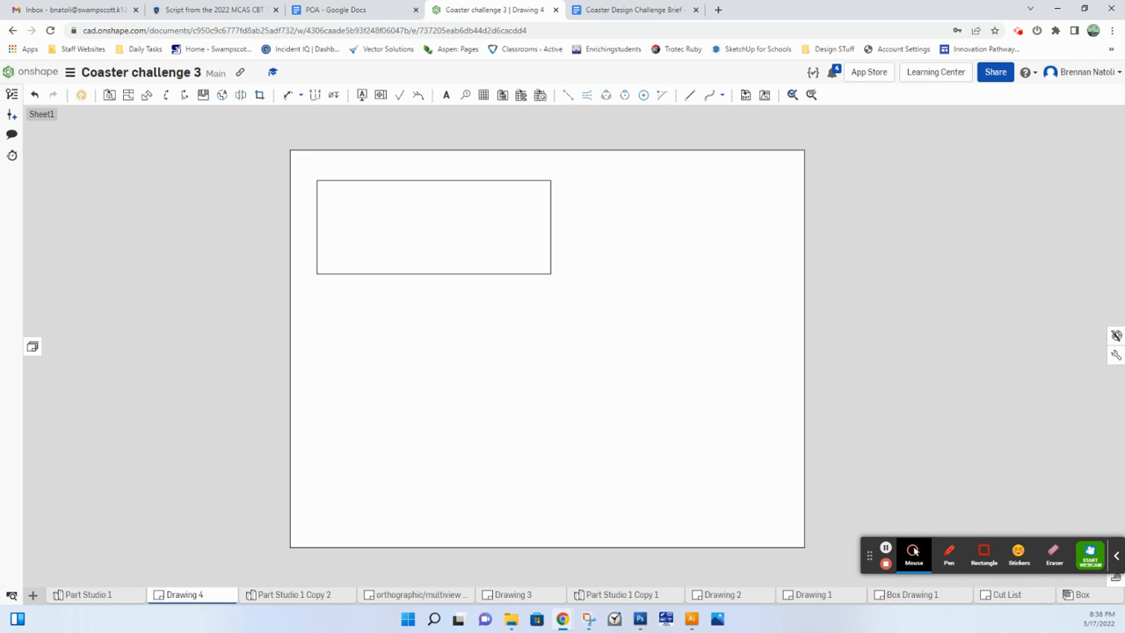
Choose the side 1 part from Part Studio 1 as the source of a new drawing view
{"action": "left_click", "coordinate": [109, 94]}
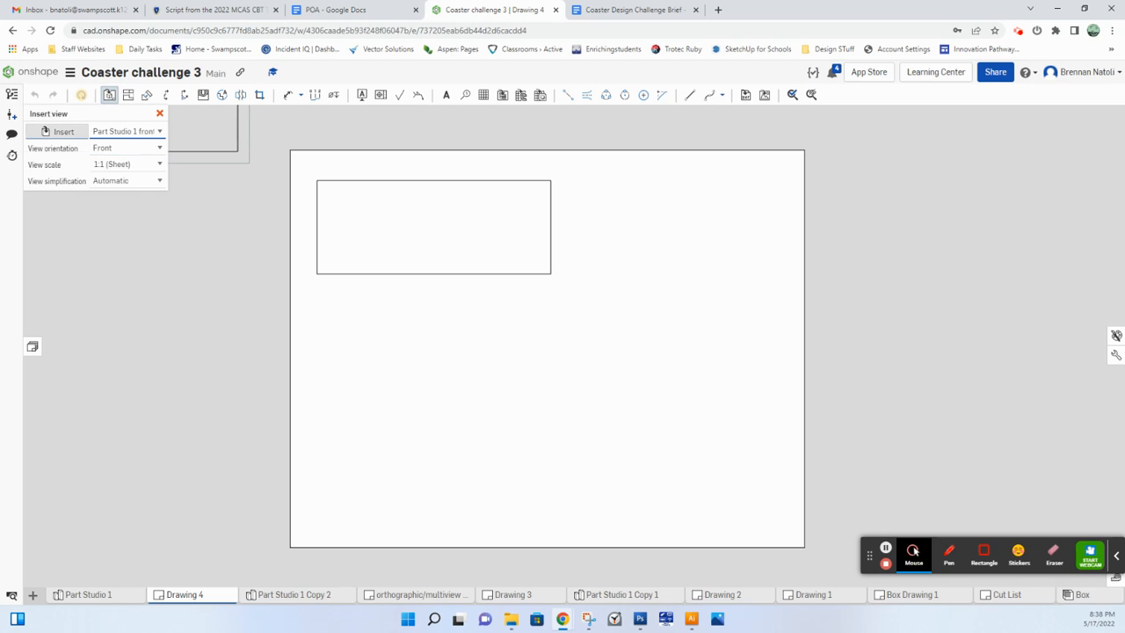
{"action": "left_click", "coordinate": [63, 131]}
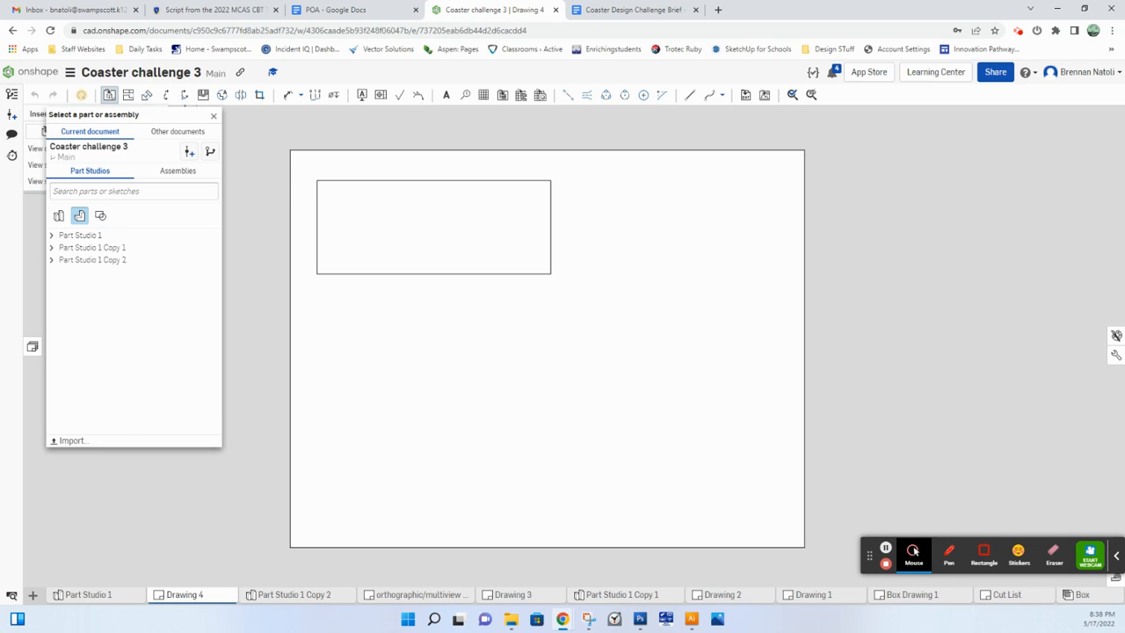
{"action": "left_click", "coordinate": [52, 235]}
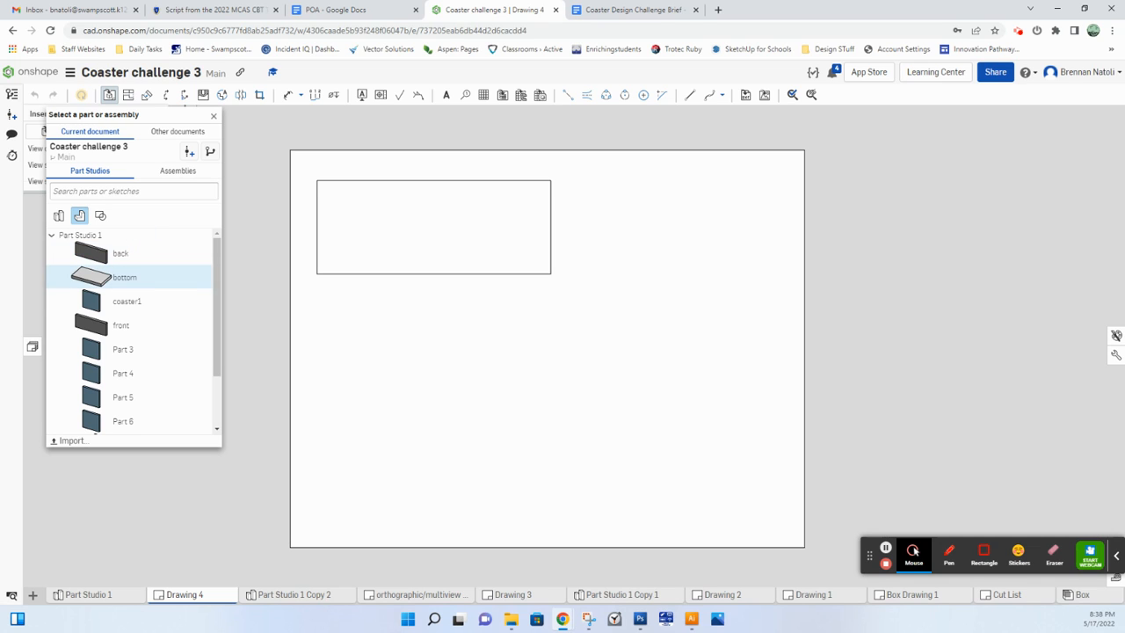
{"action": "scroll", "coordinate": [132, 334], "scroll_direction": "down", "scroll_amount": 1}
{"action": "scroll", "coordinate": [131, 352], "scroll_direction": "down", "scroll_amount": 3}
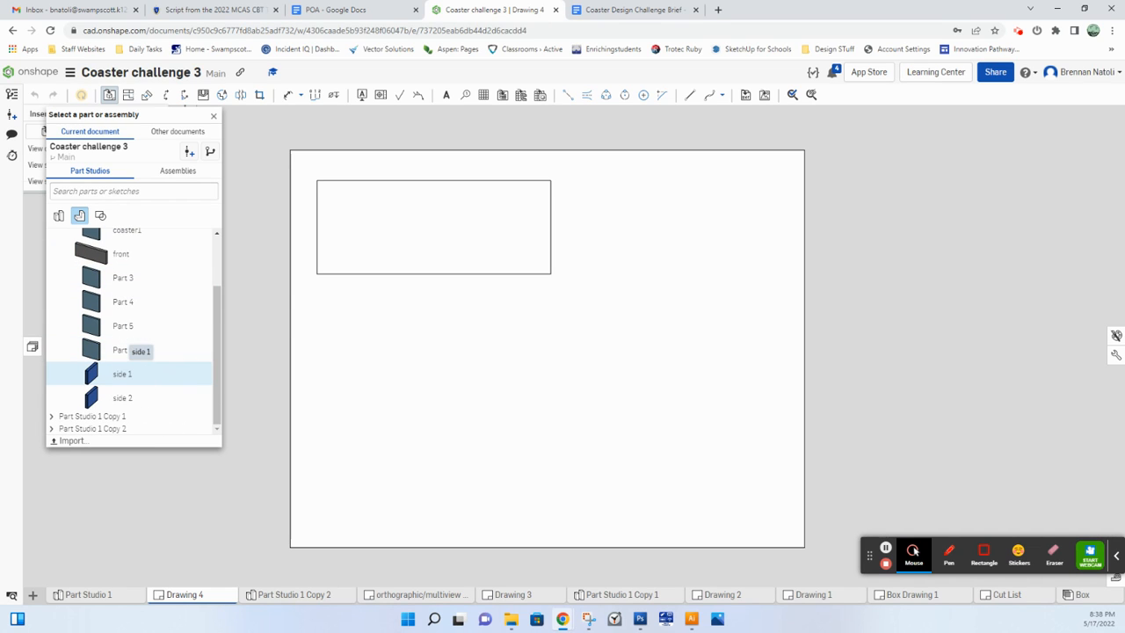
{"action": "left_click", "coordinate": [123, 373]}
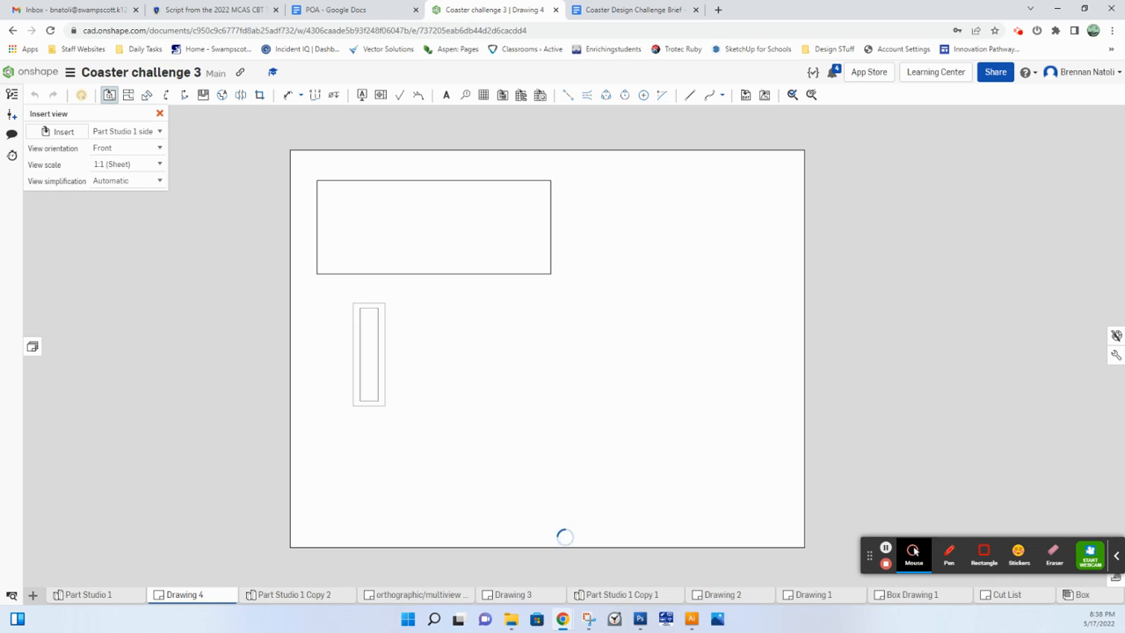
Look at the holder's side piece in the Part Studio 1 model from the left, and return to Drawing 4
{"action": "left_click", "coordinate": [100, 590]}
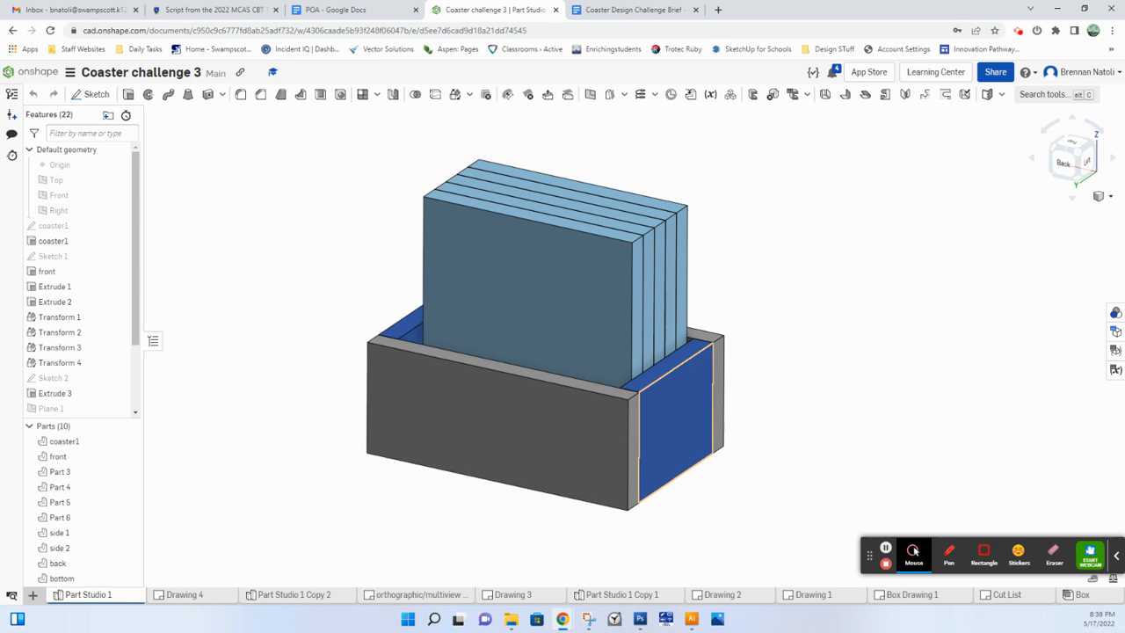
{"action": "left_click", "coordinate": [1087, 159]}
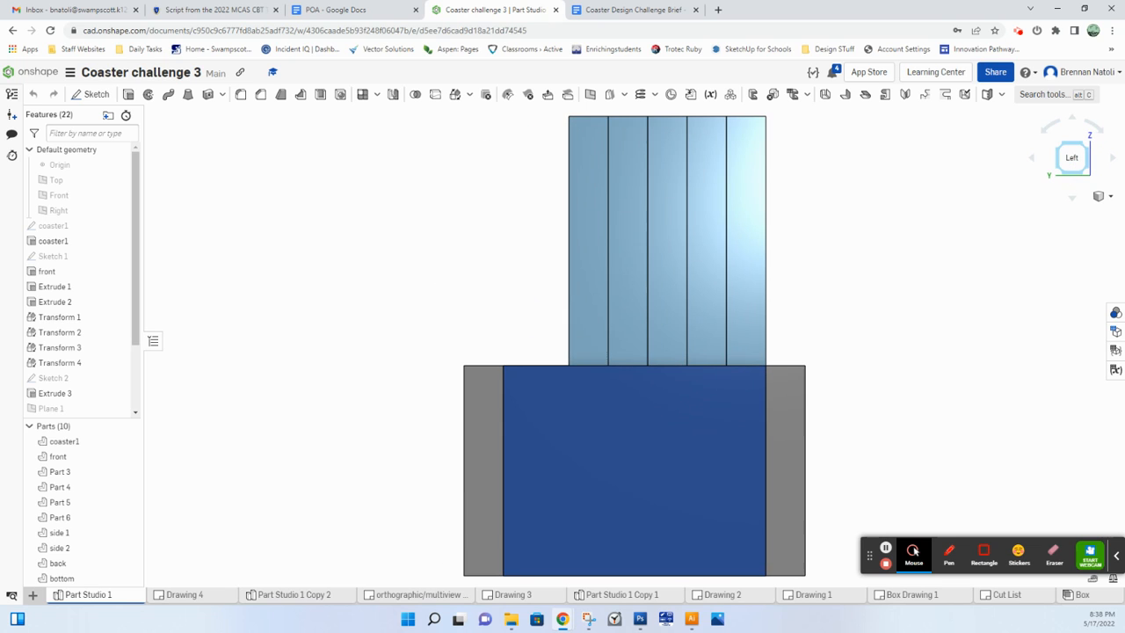
{"action": "left_click", "coordinate": [189, 594]}
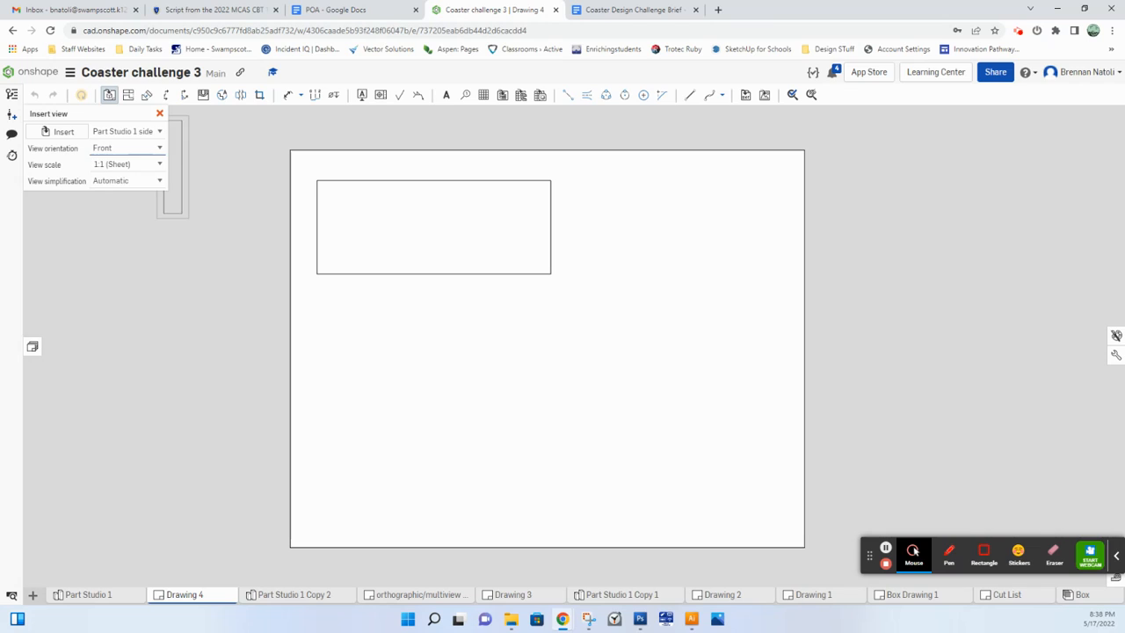
Set the view orientation to Left and place the side 1 view just below the front part's view, without adding projected views
{"action": "left_click", "coordinate": [132, 148]}
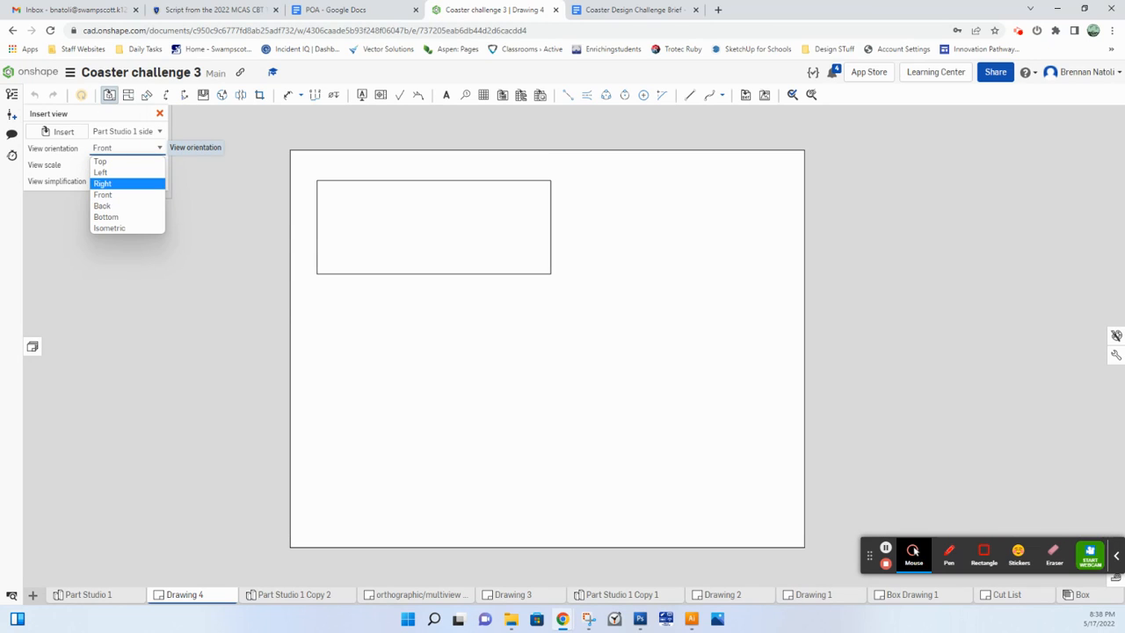
{"action": "left_click", "coordinate": [101, 172]}
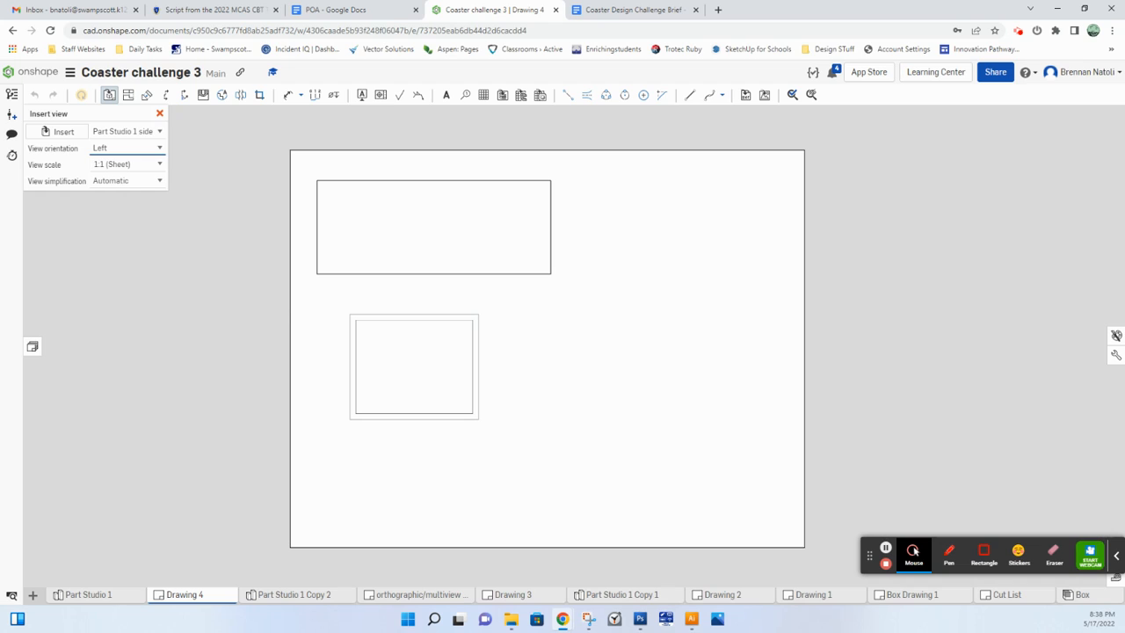
{"action": "left_click", "coordinate": [416, 364]}
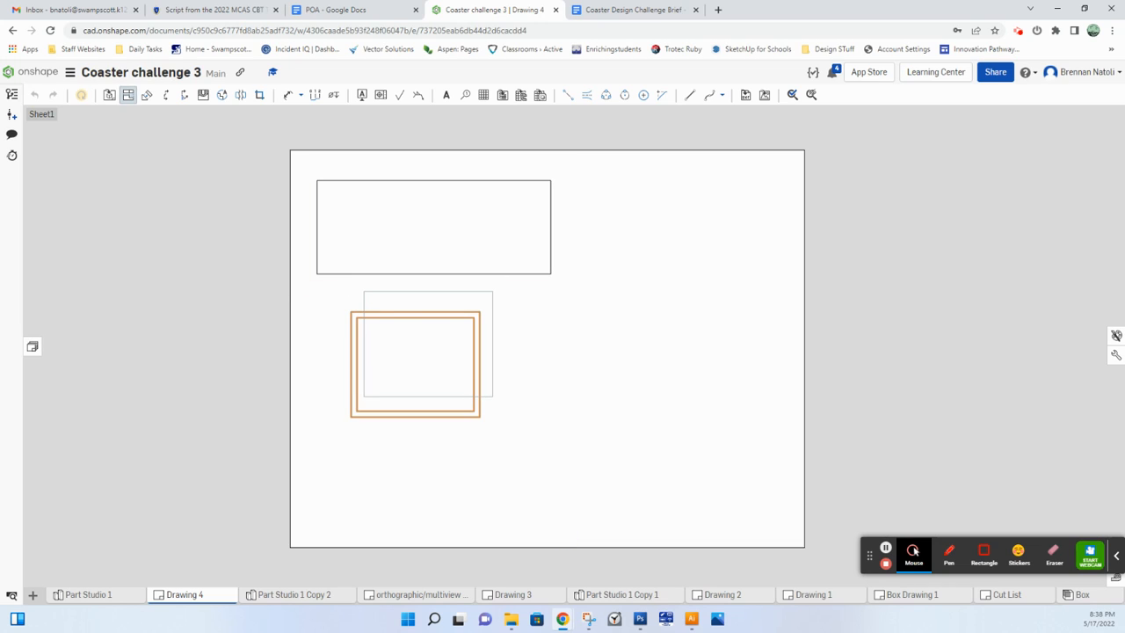
{"action": "key", "text": "Escape"}
{"action": "left_click_drag", "start_coordinate": [438, 364], "coordinate": [424, 369]}
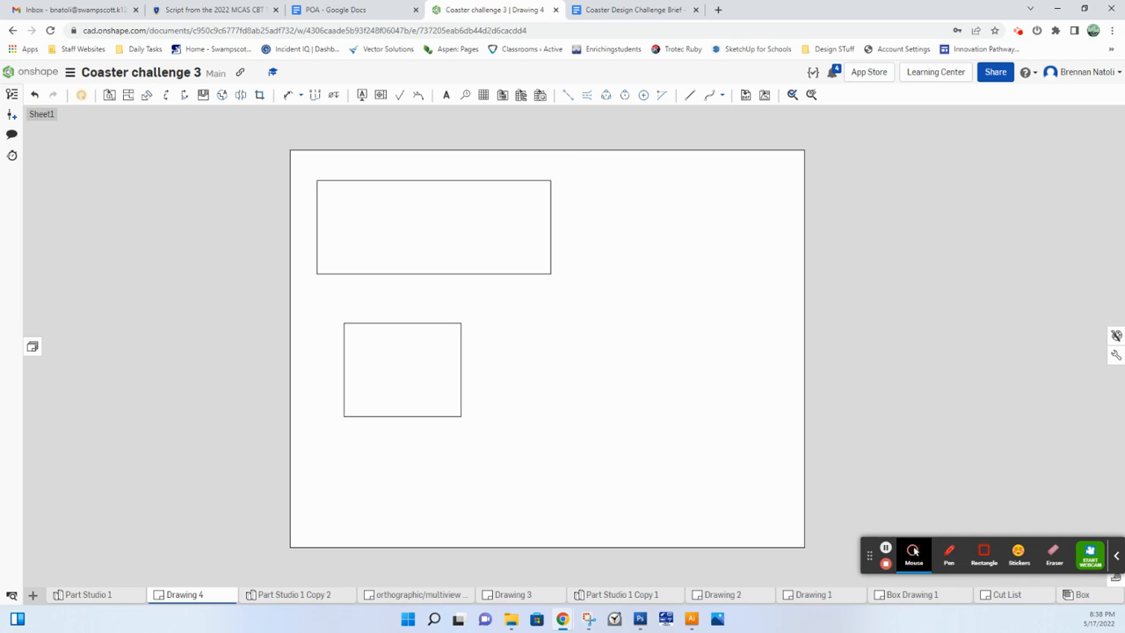
{"action": "left_click_drag", "start_coordinate": [396, 383], "coordinate": [388, 358]}
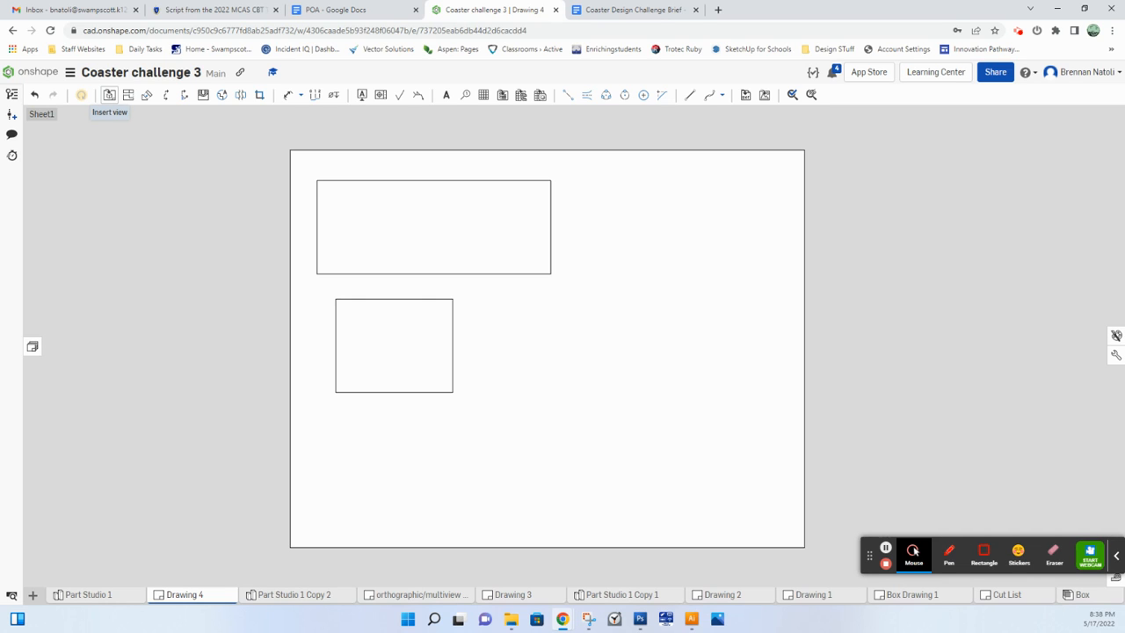
Insert a Top-orientation view of Part Studio 1's bottom part near the sheet's lower-left corner
{"action": "left_click", "coordinate": [109, 95]}
{"action": "left_click", "coordinate": [109, 95]}
{"action": "left_click", "coordinate": [63, 133]}
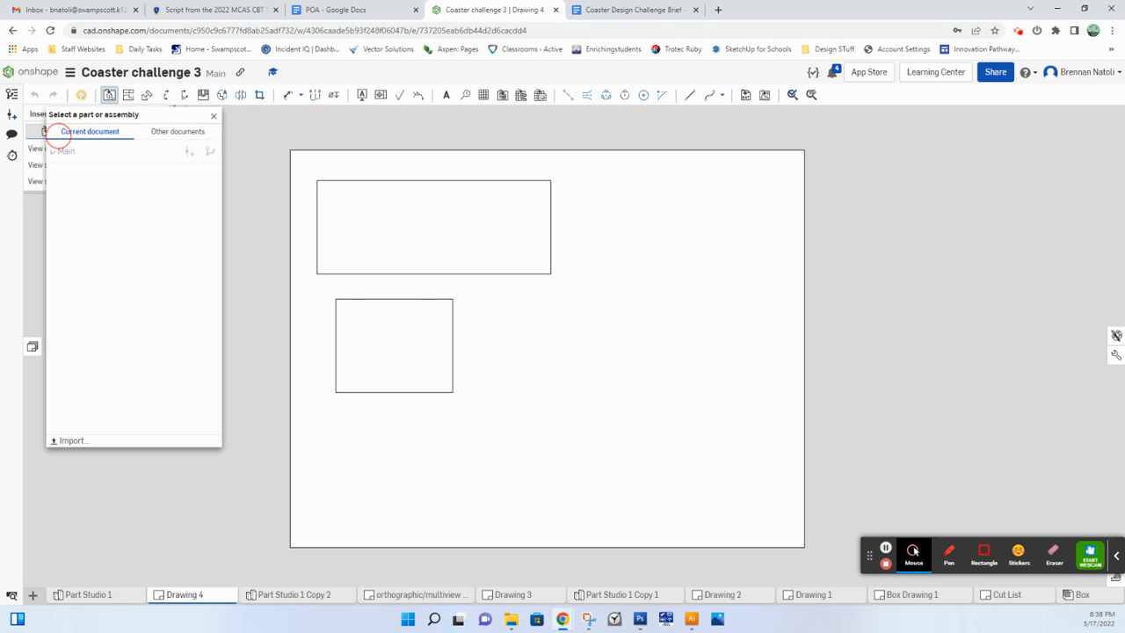
{"action": "left_click", "coordinate": [51, 235]}
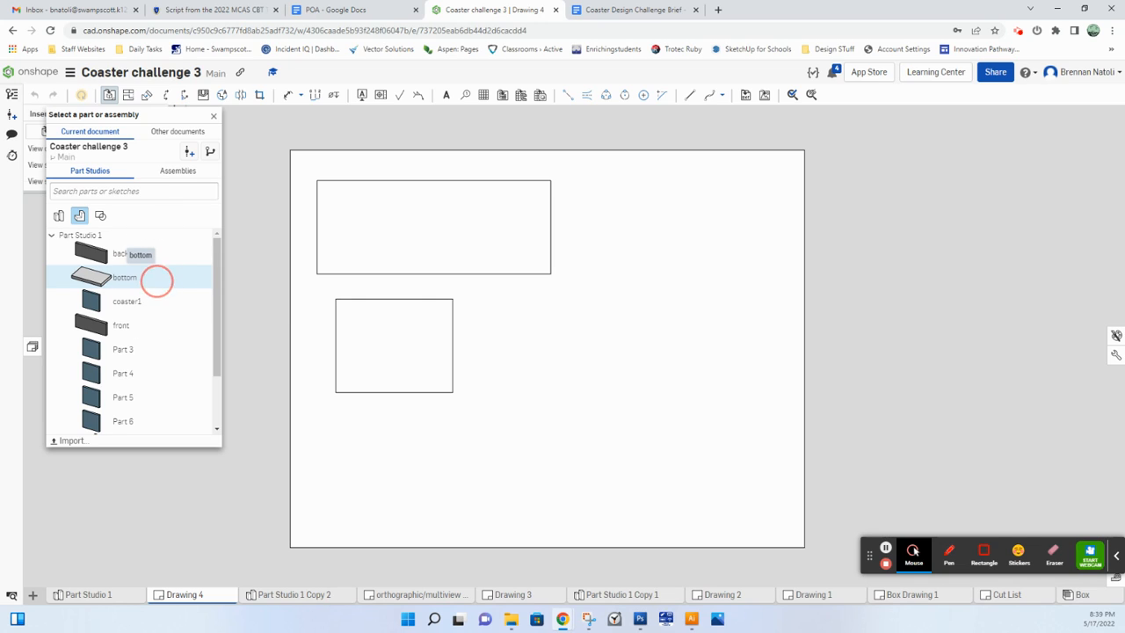
{"action": "left_click", "coordinate": [92, 276]}
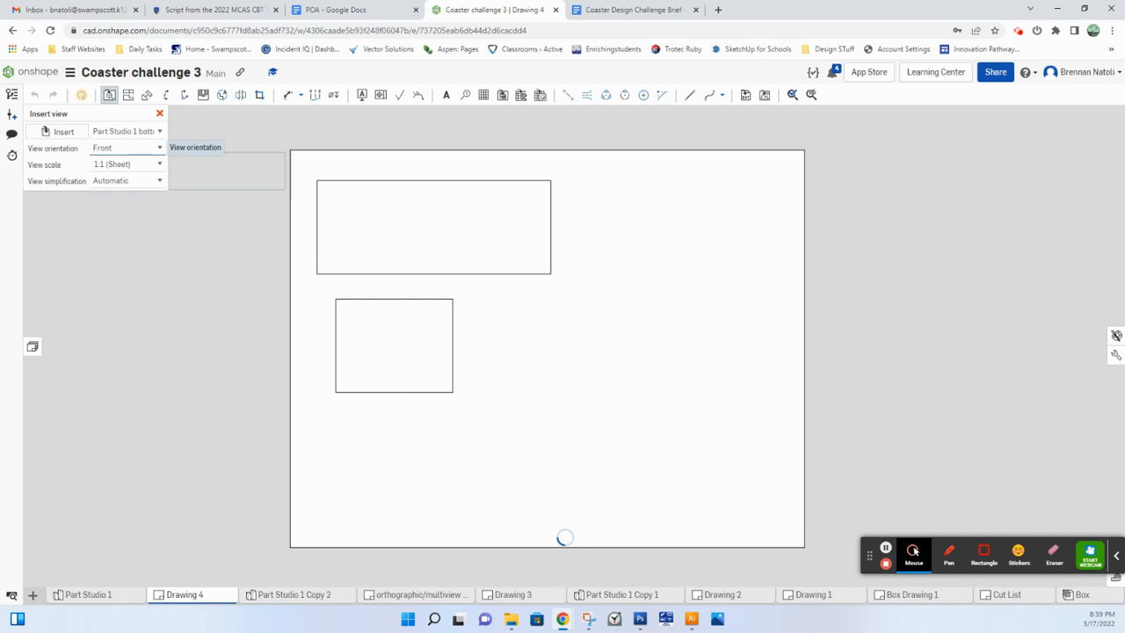
{"action": "left_click", "coordinate": [128, 148]}
{"action": "left_click", "coordinate": [101, 156]}
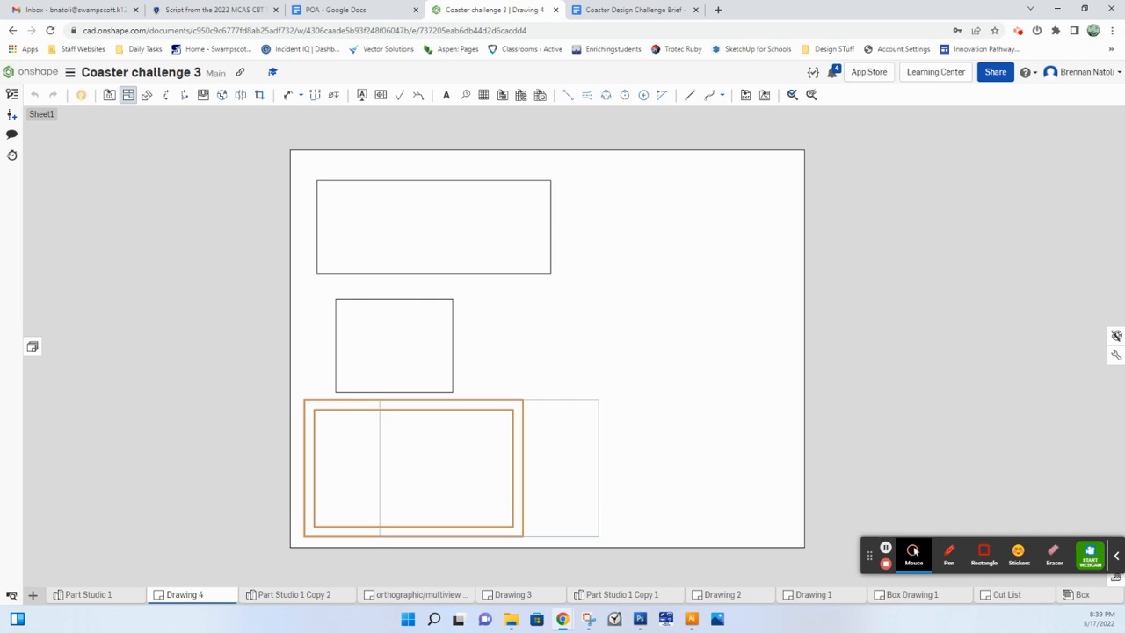
Move the side and front part views slightly up to space out the three stacked views
{"action": "left_click", "coordinate": [432, 361]}
{"action": "left_click_drag", "start_coordinate": [432, 361], "coordinate": [431, 350]}
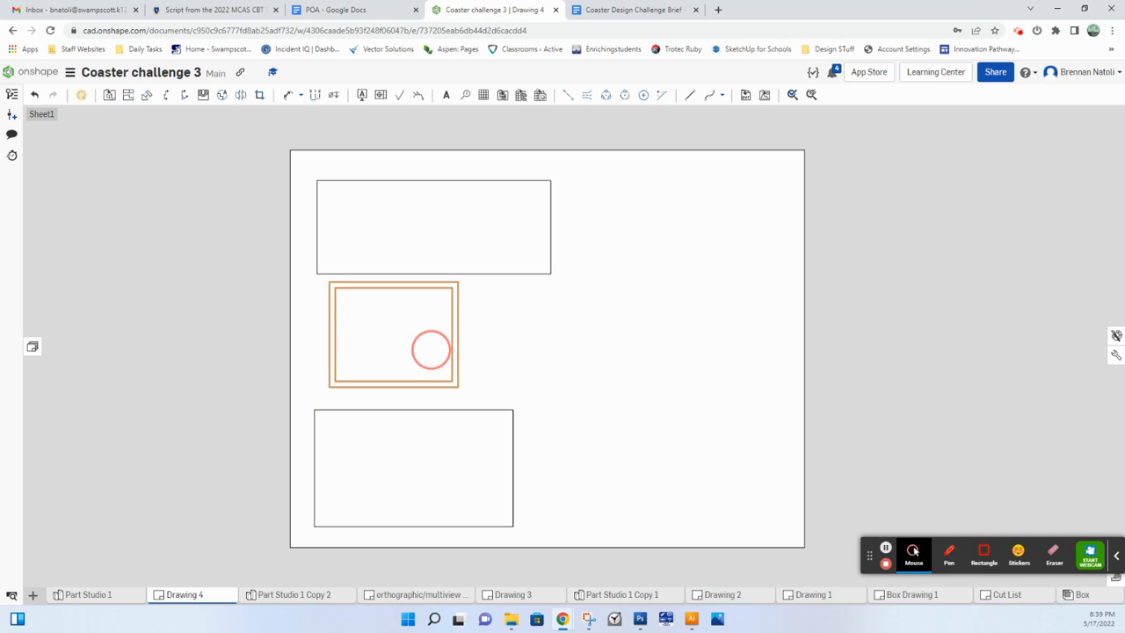
{"action": "left_click_drag", "start_coordinate": [443, 267], "coordinate": [439, 261]}
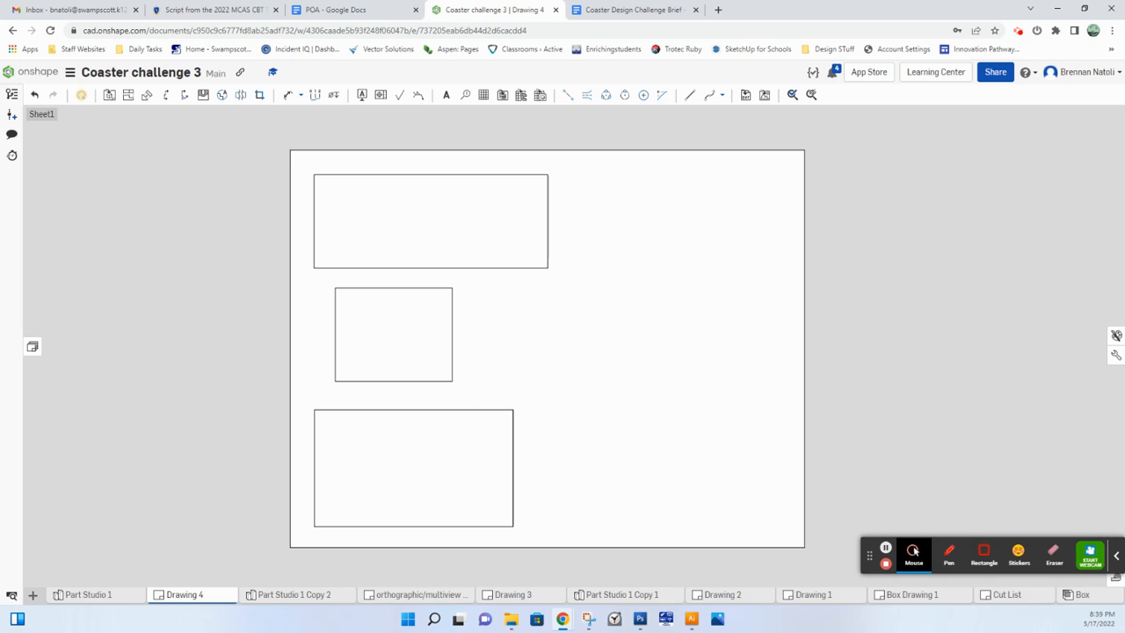
Insert a front view of Part Studio 1's coaster1 part near the sheet's upper-right corner, without adding projected views
{"action": "left_click", "coordinate": [109, 95]}
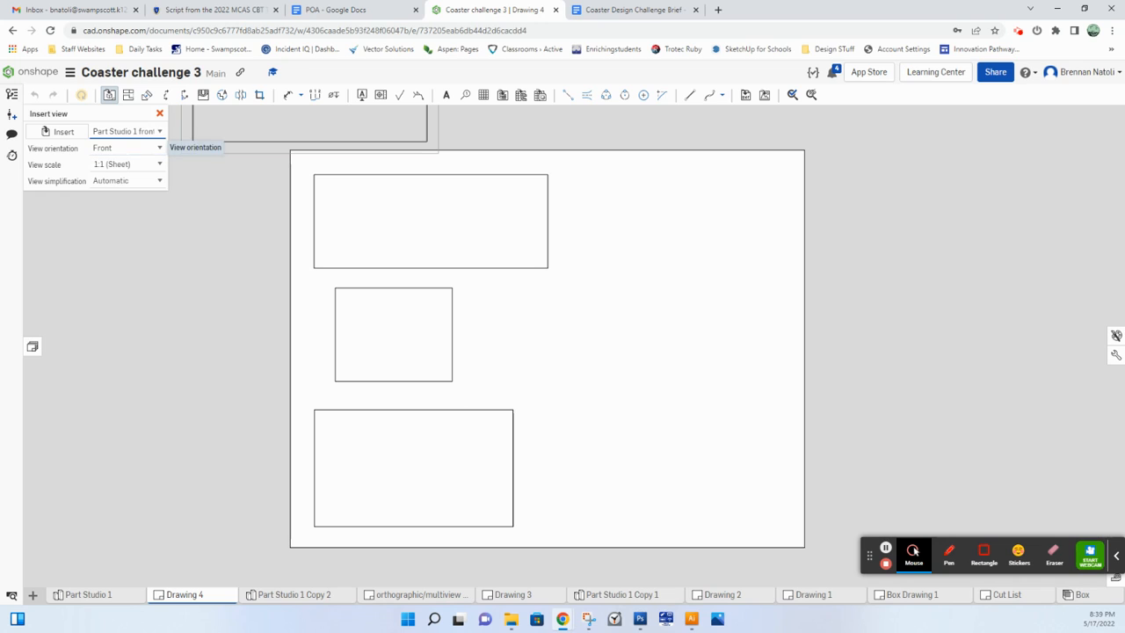
{"action": "left_click", "coordinate": [57, 131]}
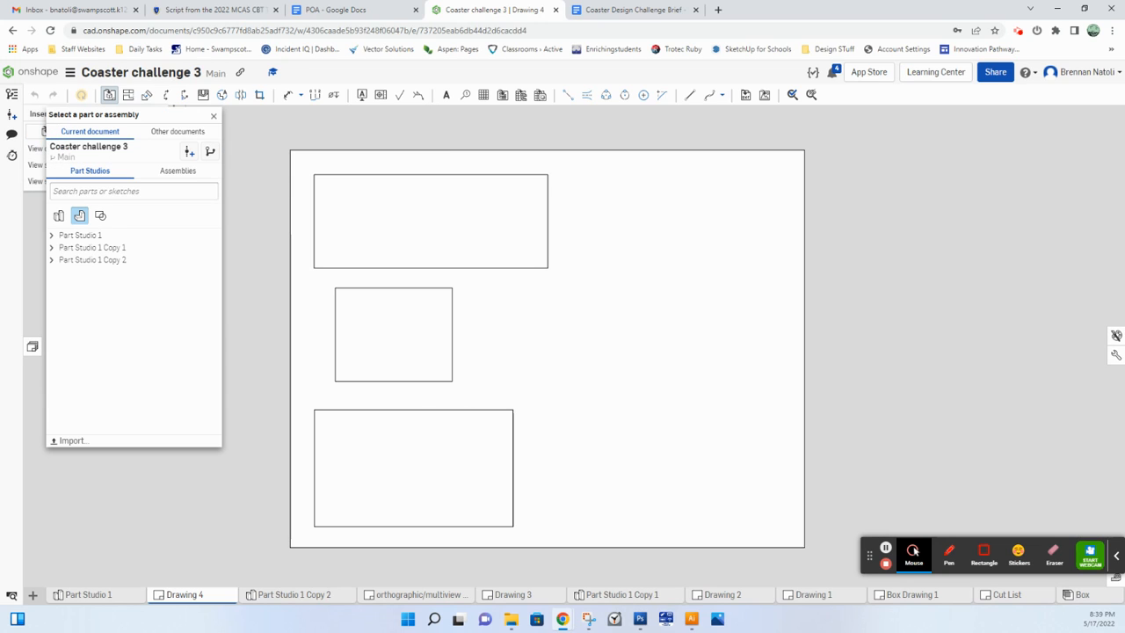
{"action": "left_click", "coordinate": [51, 235]}
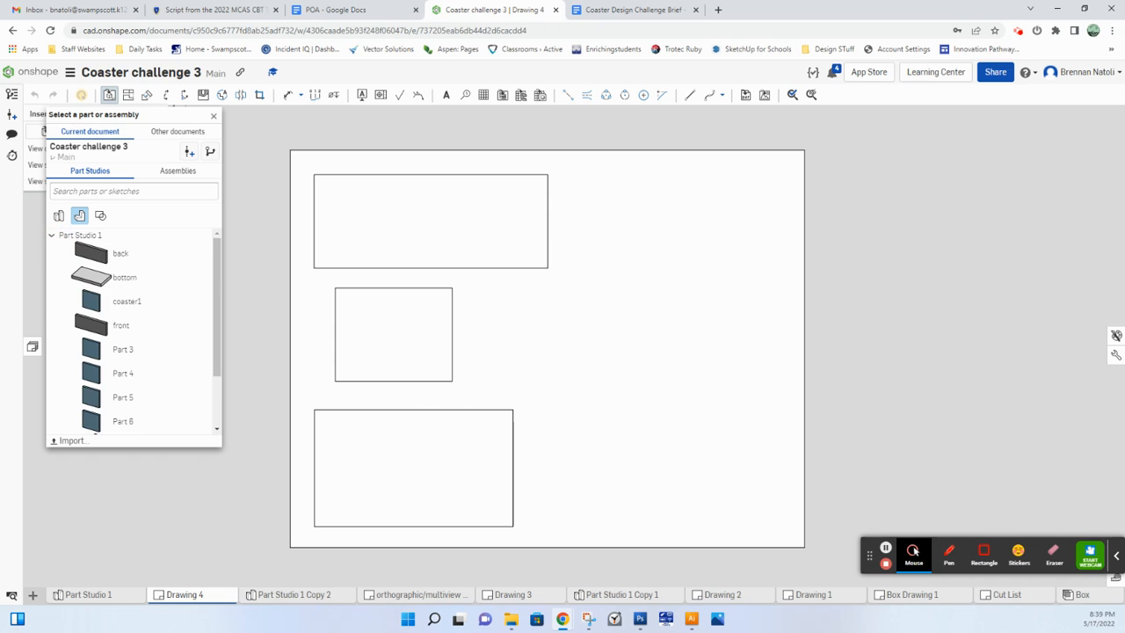
{"action": "left_click", "coordinate": [127, 300]}
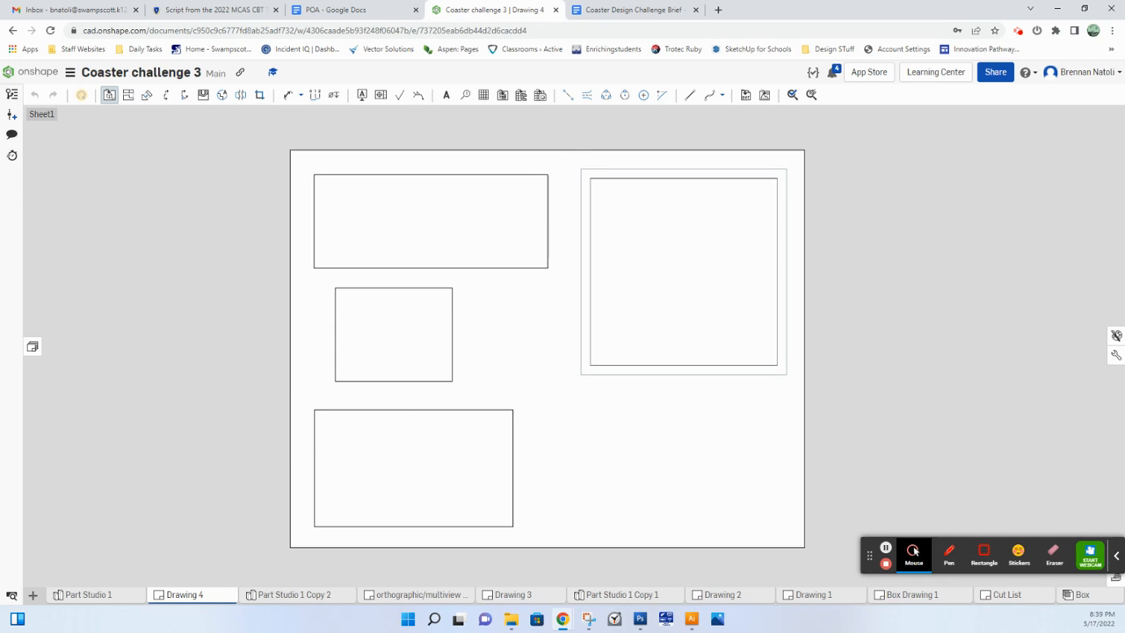
{"action": "key", "text": "Escape"}
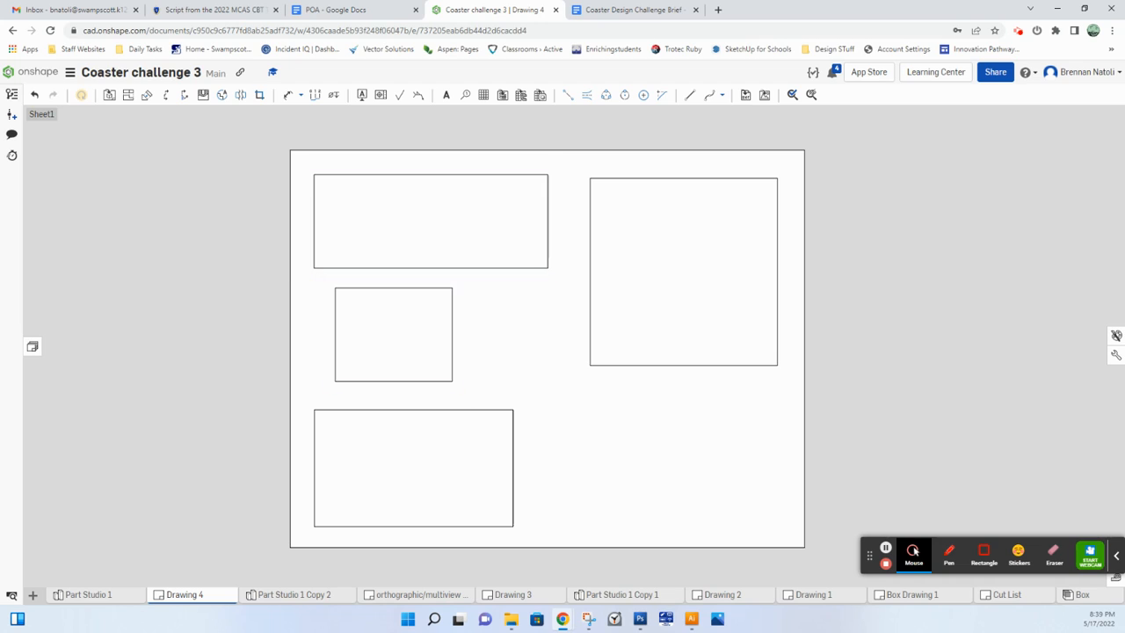
Adjust the coaster view's position in the upper-right area and move the side view slightly down between the front and bottom views
{"action": "left_click_drag", "start_coordinate": [629, 288], "coordinate": [630, 295]}
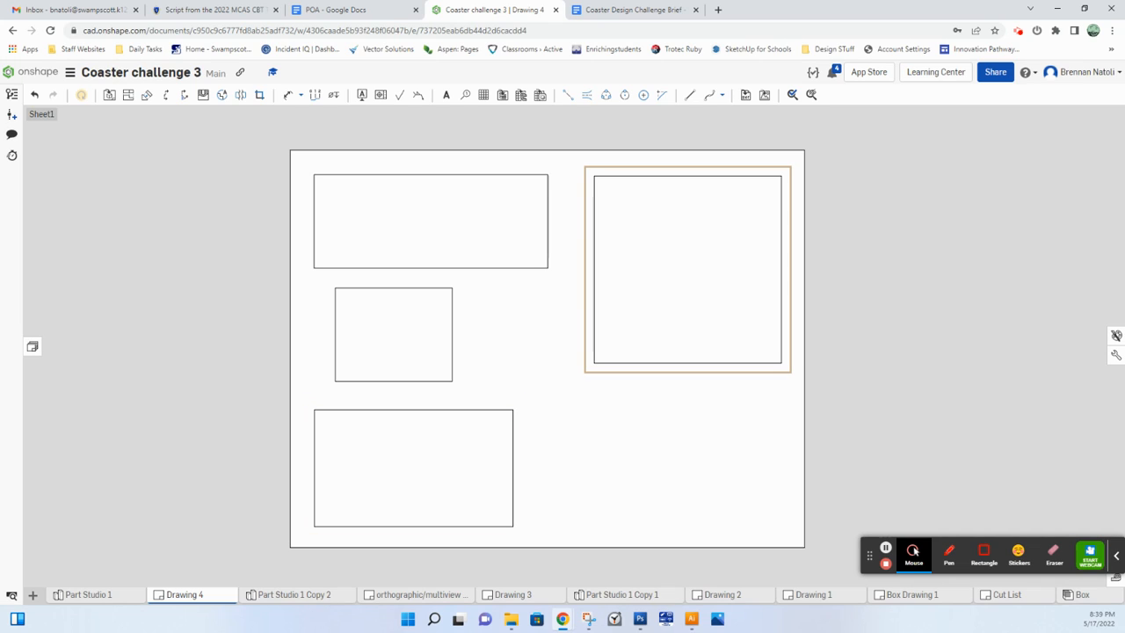
{"action": "scroll", "coordinate": [595, 361], "scroll_direction": "up", "scroll_amount": 1}
{"action": "scroll", "coordinate": [589, 357], "scroll_direction": "down", "scroll_amount": 1}
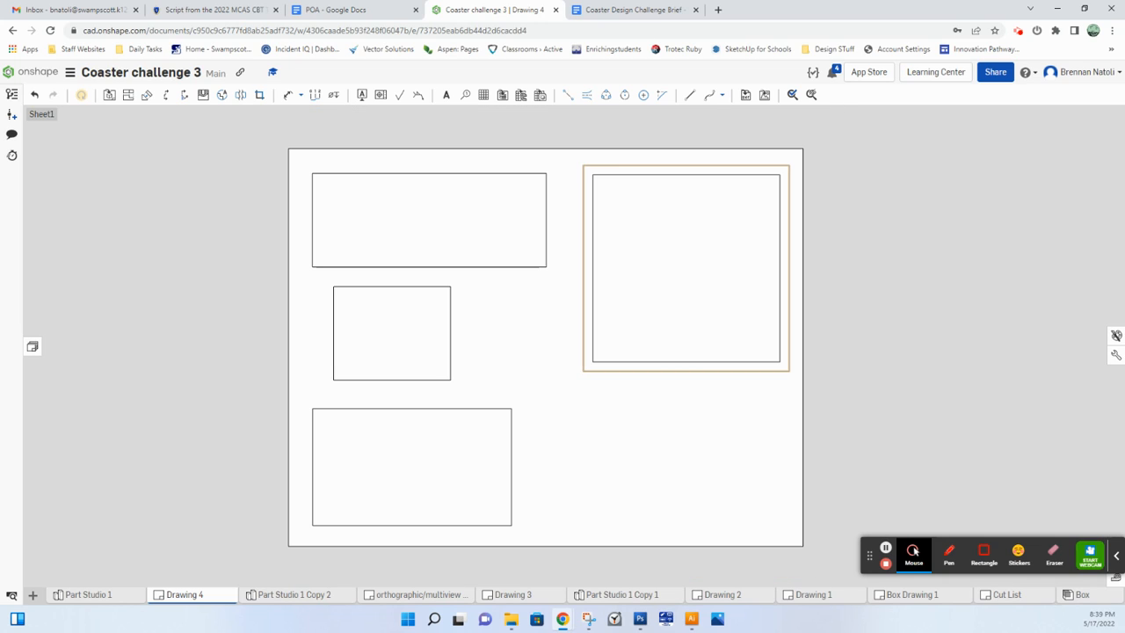
{"action": "scroll", "coordinate": [552, 236], "scroll_direction": "down", "scroll_amount": 1}
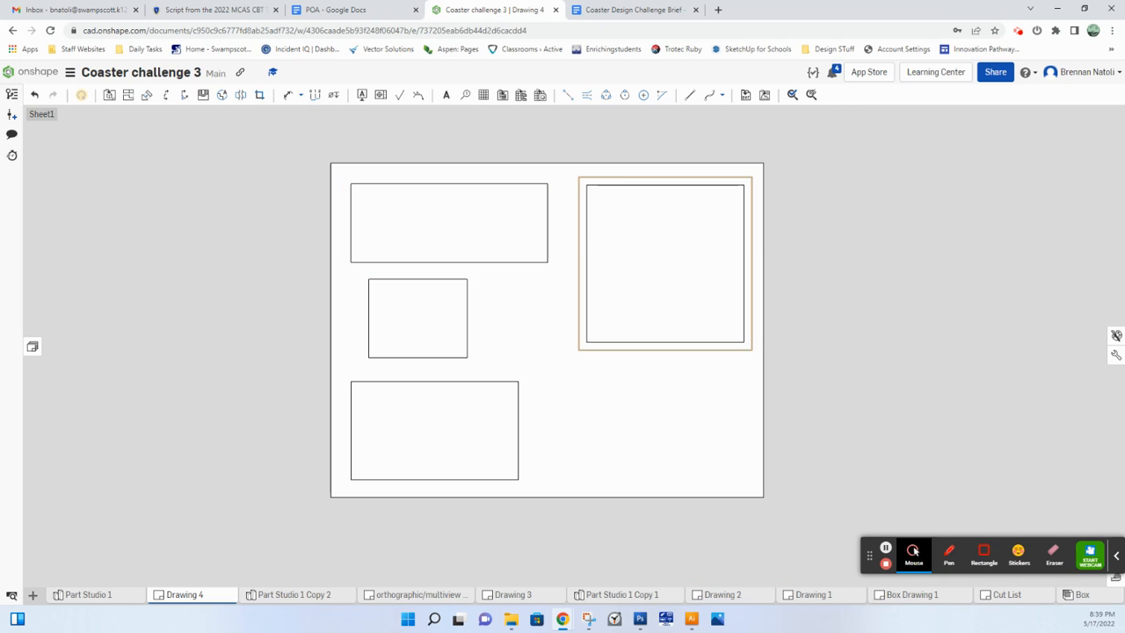
{"action": "left_click_drag", "start_coordinate": [429, 299], "coordinate": [430, 304]}
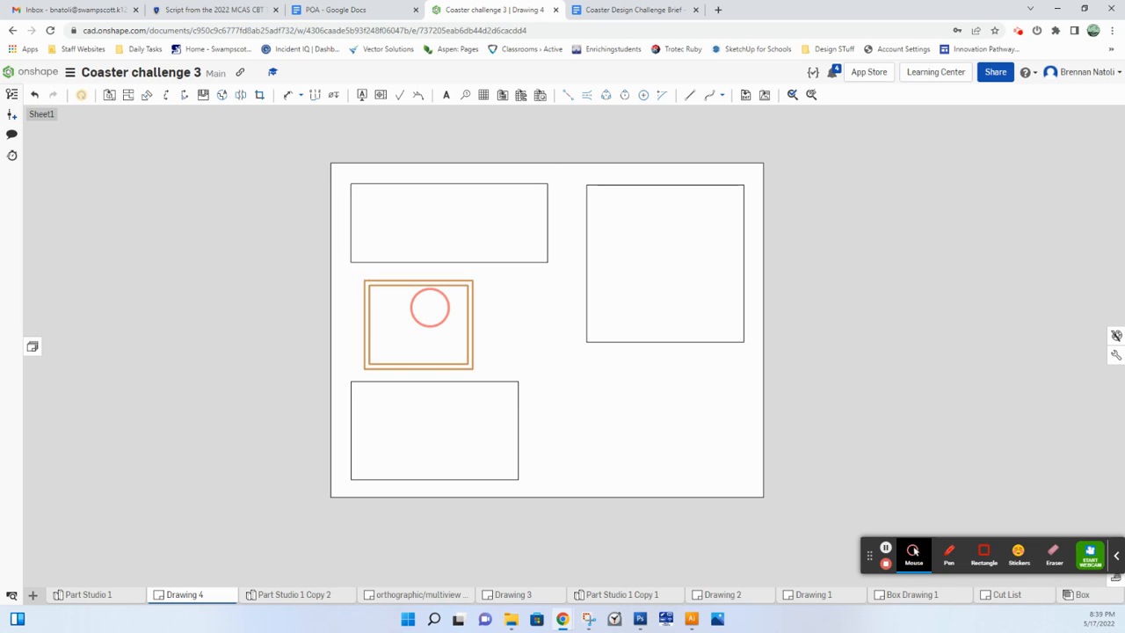
{"action": "left_click", "coordinate": [684, 286]}
{"action": "left_click_drag", "start_coordinate": [684, 287], "coordinate": [683, 282]}
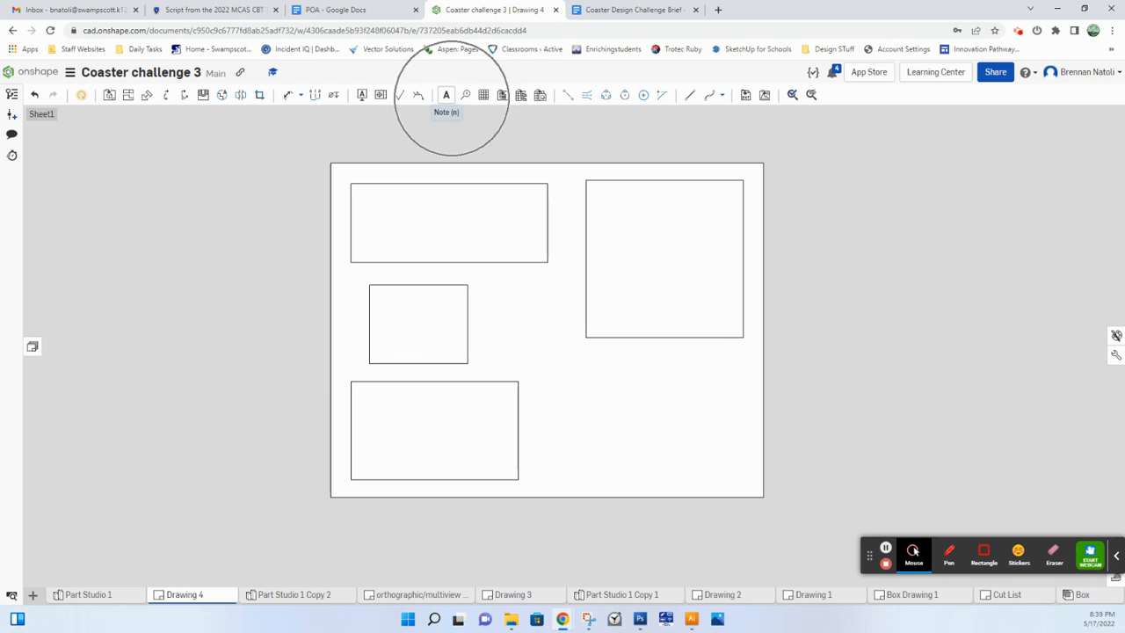
Add a "Front/Back" note inside the front part's view and try to set its text height to 0.2
{"action": "left_click", "coordinate": [389, 222]}
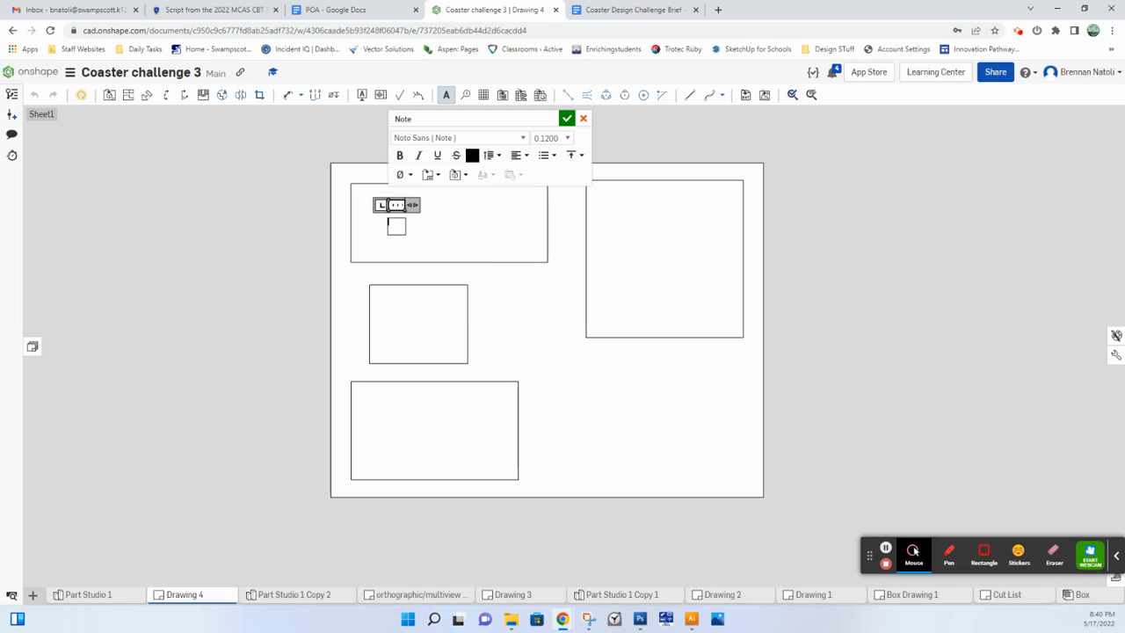
{"action": "type", "text": "Front/Back"}
{"action": "left_click", "coordinate": [568, 138]}
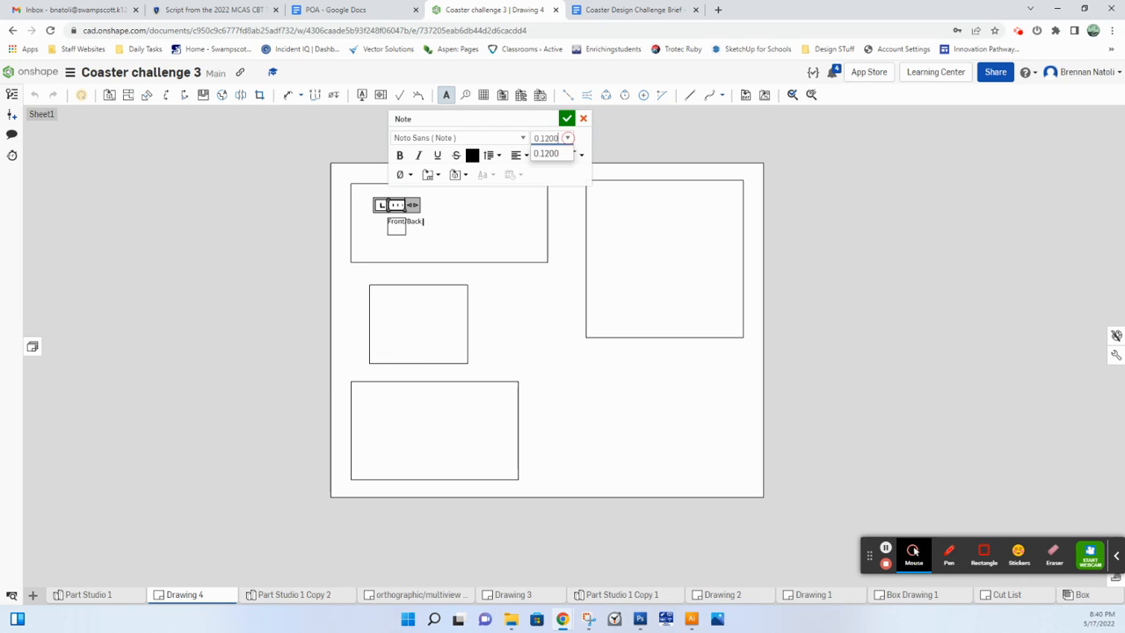
{"action": "left_click", "coordinate": [552, 153]}
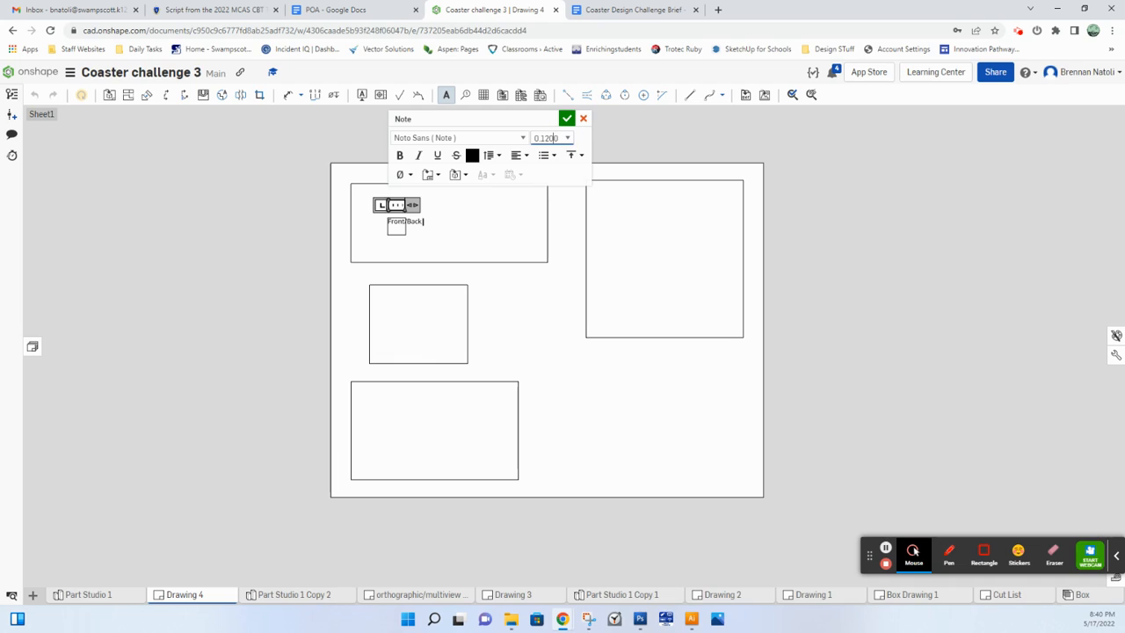
{"action": "double_click", "coordinate": [549, 138]}
{"action": "type", "text": "0.2"}
{"action": "key", "text": "Return"}
{"action": "left_click", "coordinate": [567, 117]}
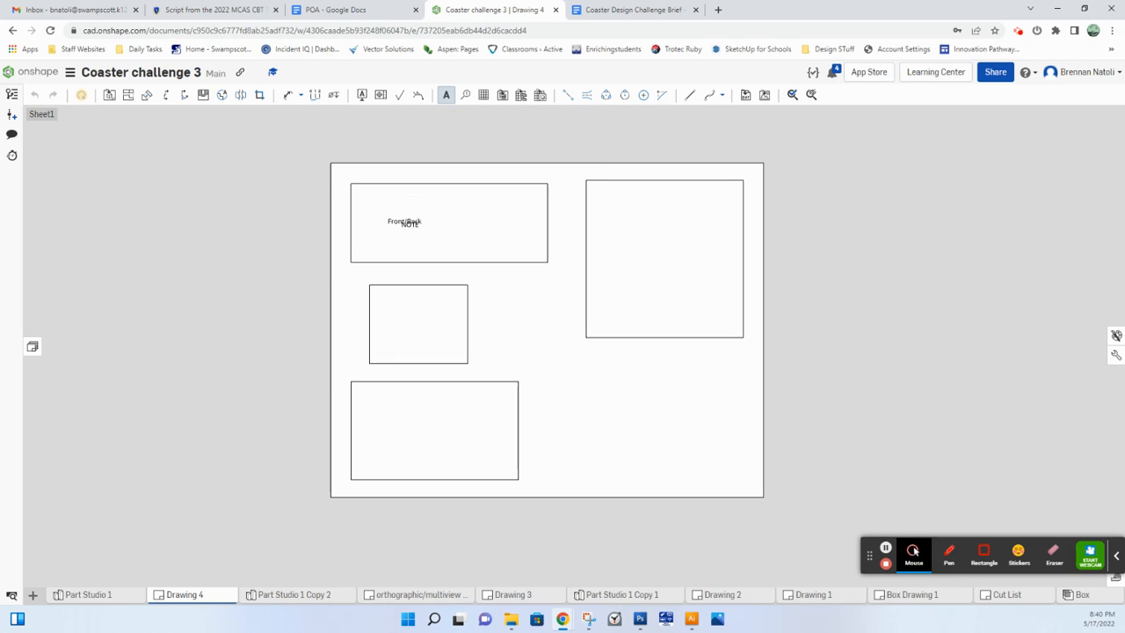
Set the text height of the "Front/Back" note to 0.2
{"action": "double_click", "coordinate": [404, 222]}
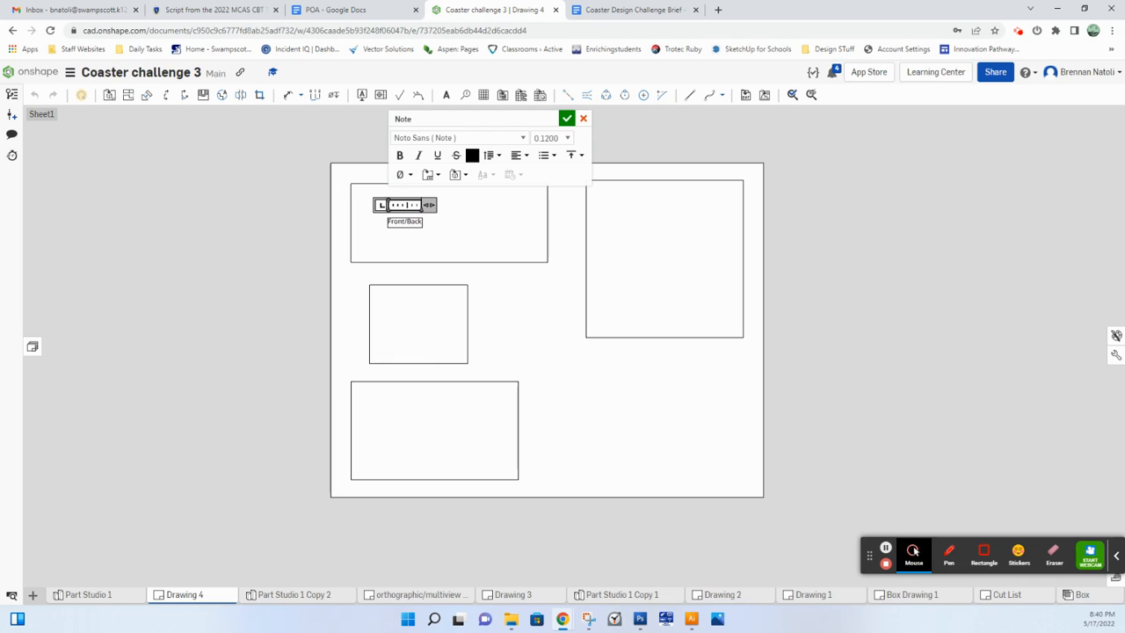
{"action": "triple_click", "coordinate": [413, 221]}
{"action": "left_click", "coordinate": [557, 138]}
{"action": "double_click", "coordinate": [552, 138]}
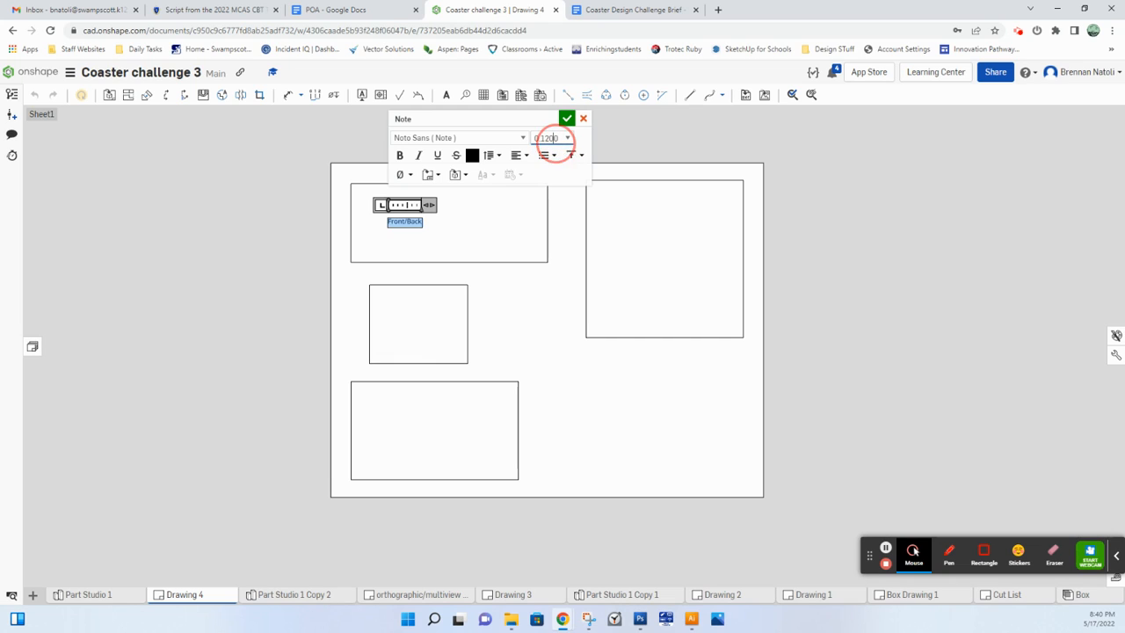
{"action": "type", "text": "0.2"}
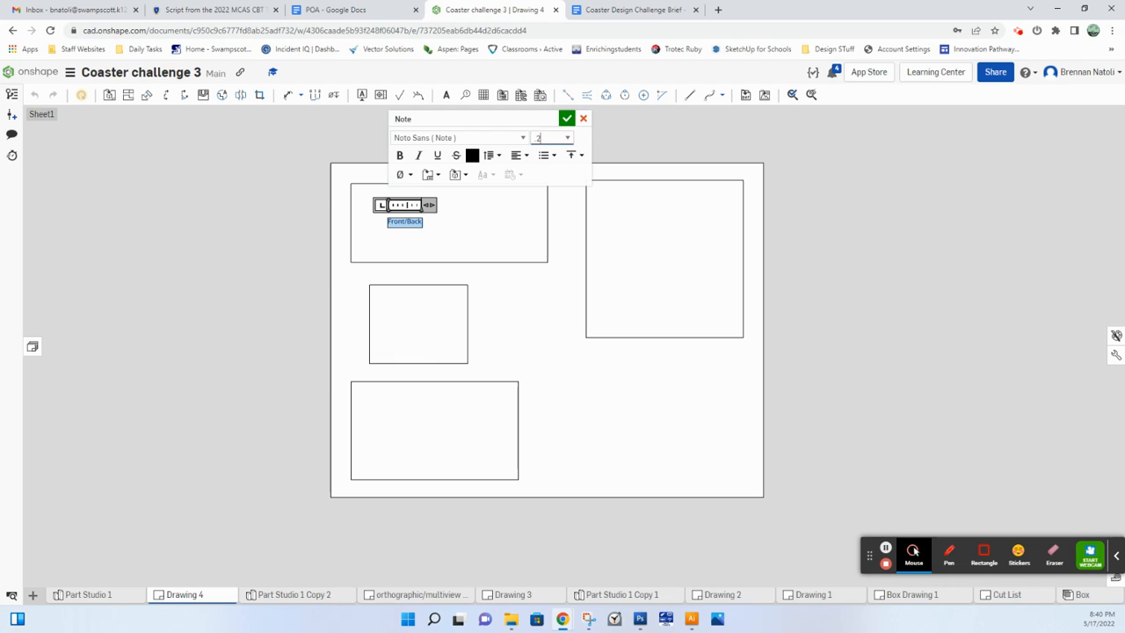
{"action": "key", "text": "Return"}
{"action": "left_click", "coordinate": [567, 118]}
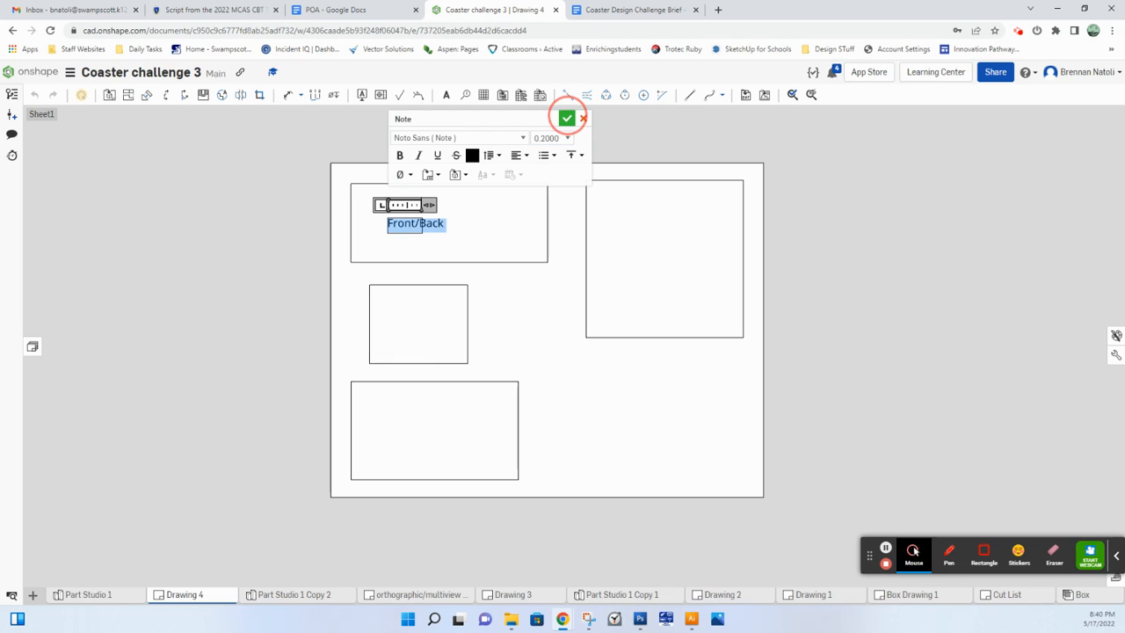
Move the "Front/Back" note closer to the centre of the front part's view
{"action": "left_click", "coordinate": [430, 220]}
{"action": "left_click_drag", "start_coordinate": [430, 221], "coordinate": [445, 218]}
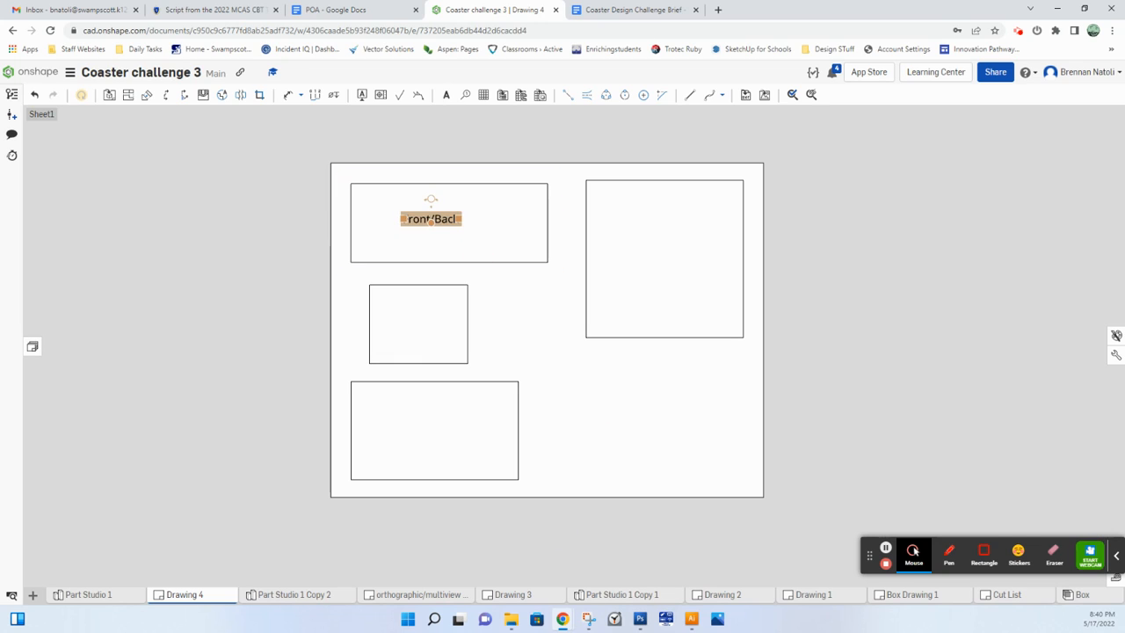
{"action": "left_click", "coordinate": [448, 229]}
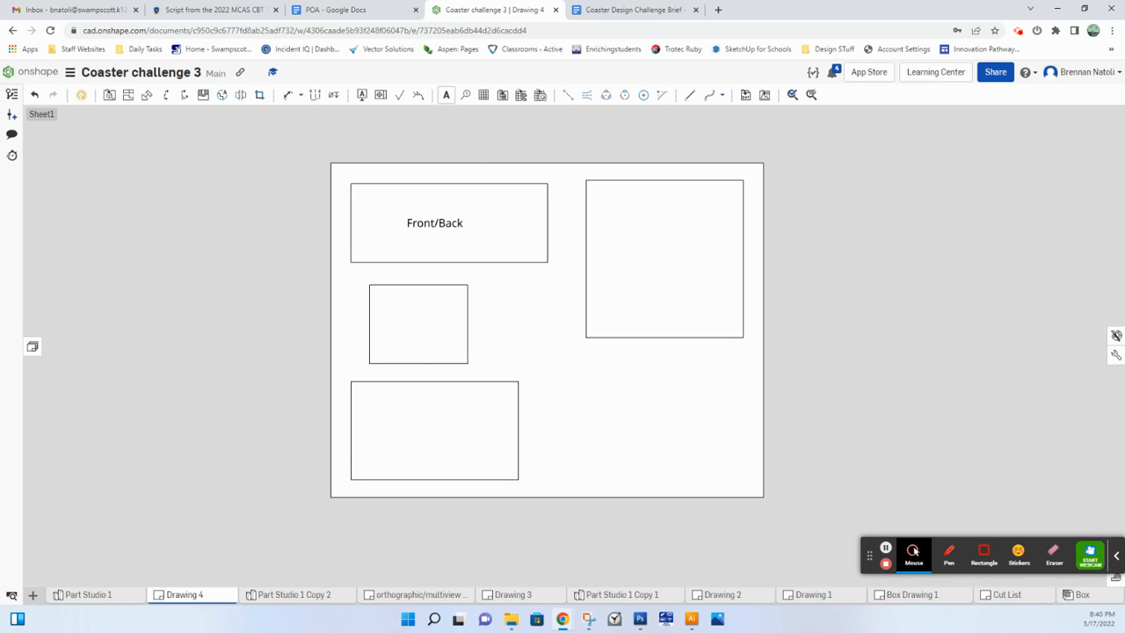
Add a "Side" note with a text height of 0.2 inside the side part's view
{"action": "left_click", "coordinate": [446, 95]}
{"action": "left_click", "coordinate": [411, 325]}
{"action": "left_click", "coordinate": [583, 243]}
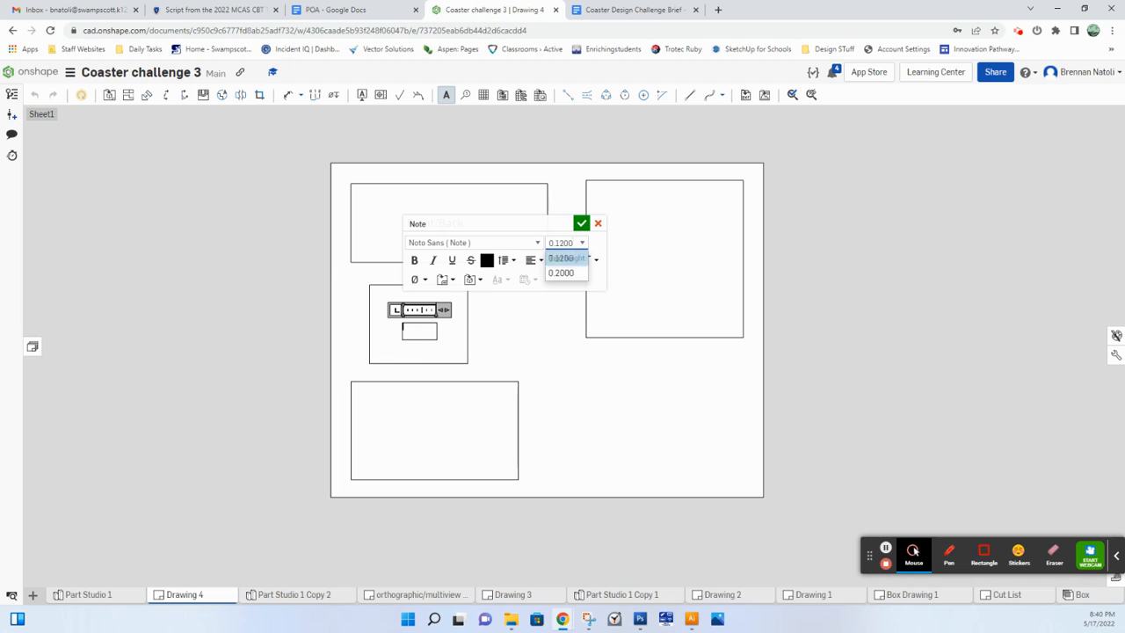
{"action": "left_click", "coordinate": [565, 269]}
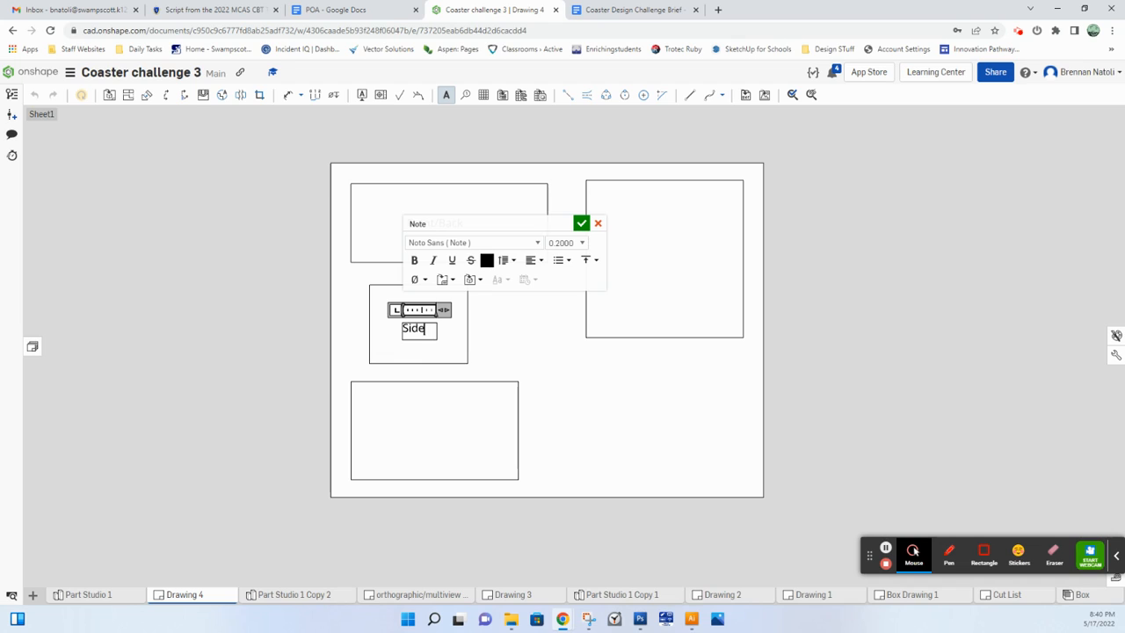
{"action": "left_click", "coordinate": [582, 223]}
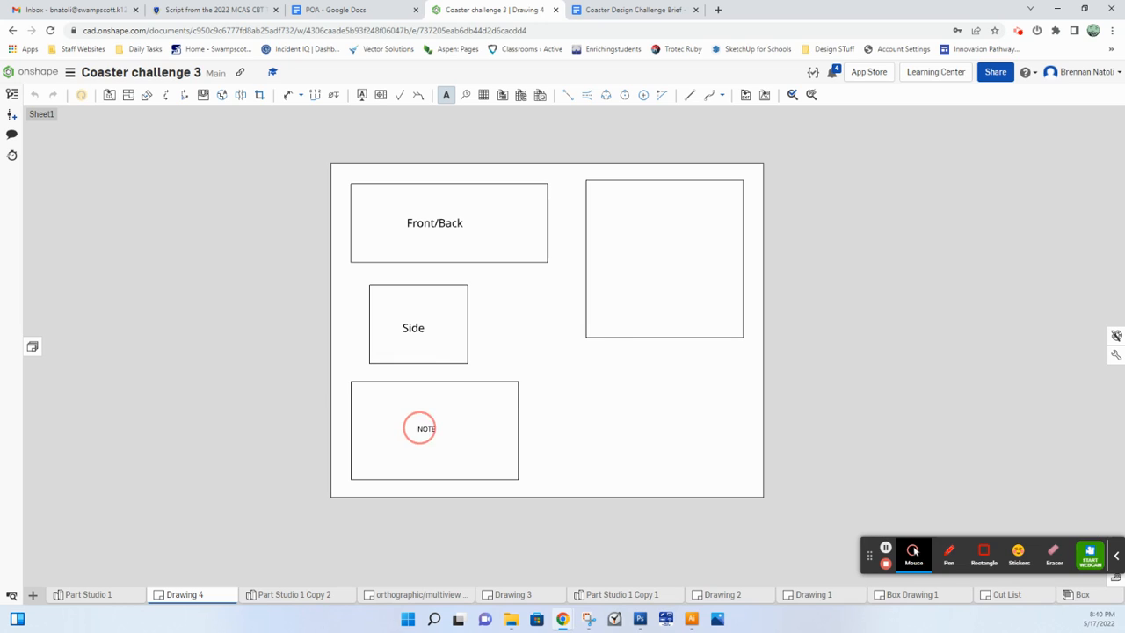
Add a "Bottom" note with a text height of 0.2 inside the bottom part's view
{"action": "left_click", "coordinate": [419, 429]}
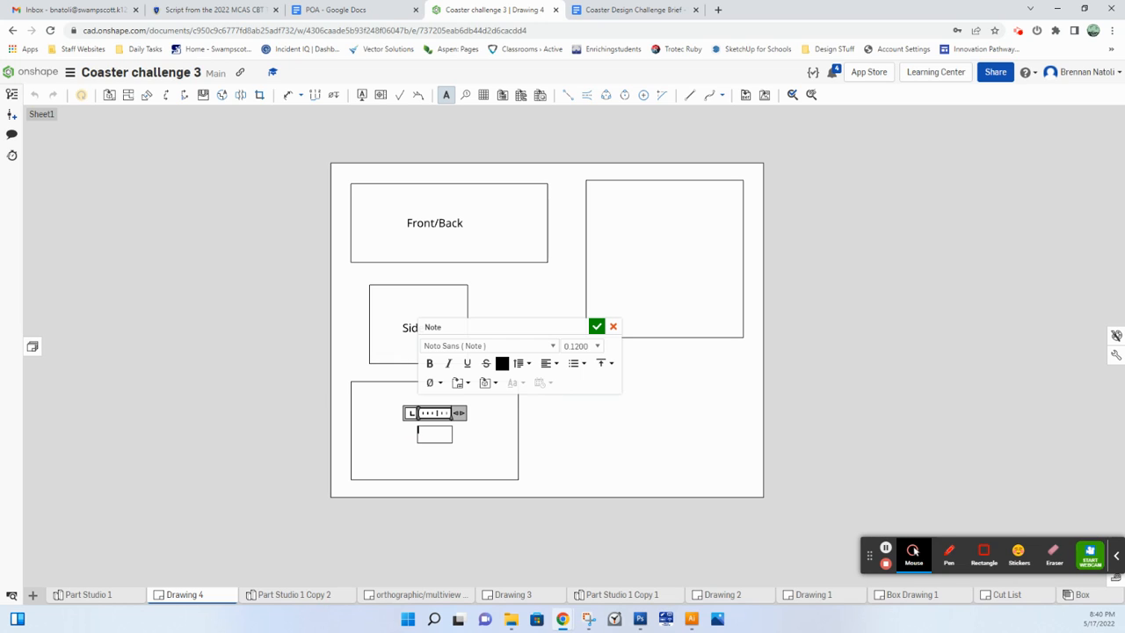
{"action": "left_click", "coordinate": [597, 346]}
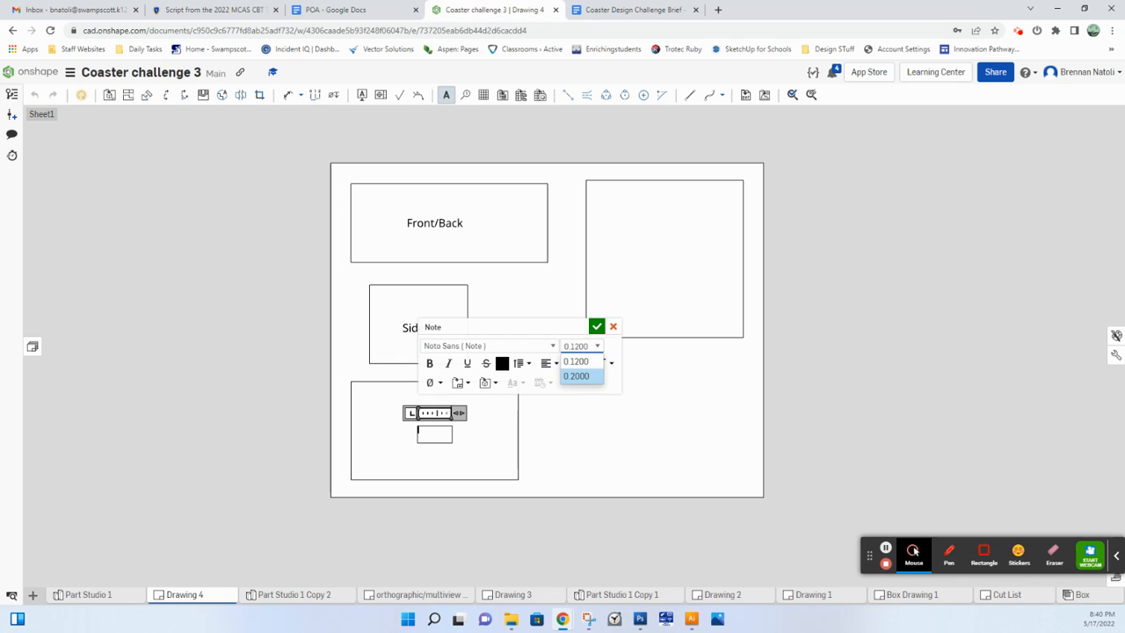
{"action": "left_click", "coordinate": [578, 373]}
{"action": "type", "text": "Bottom"}
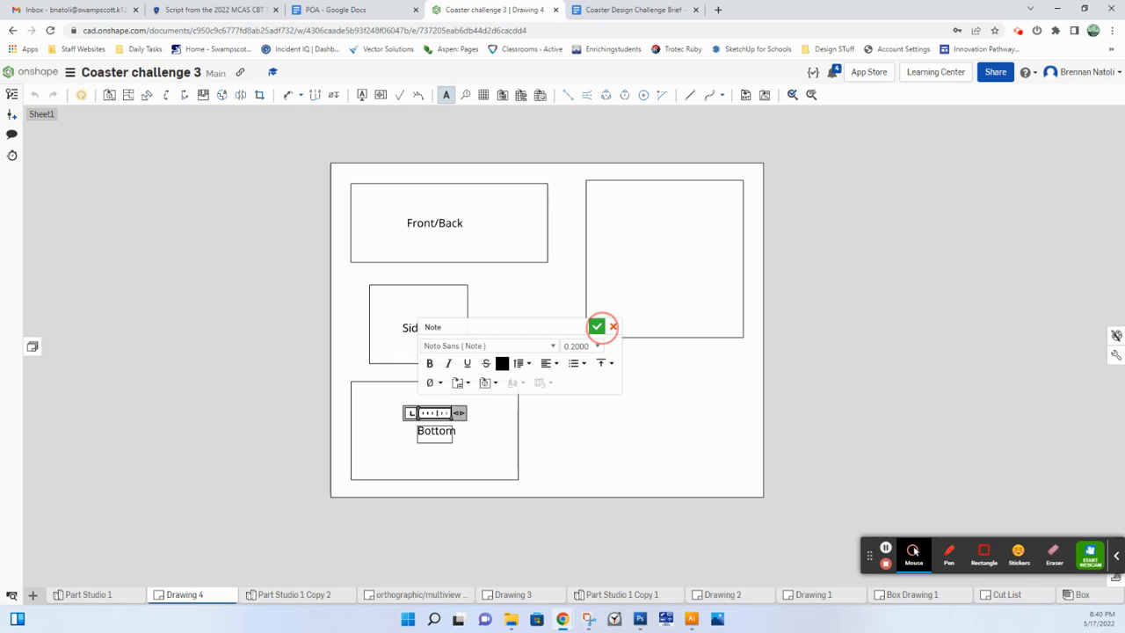
{"action": "left_click", "coordinate": [597, 326]}
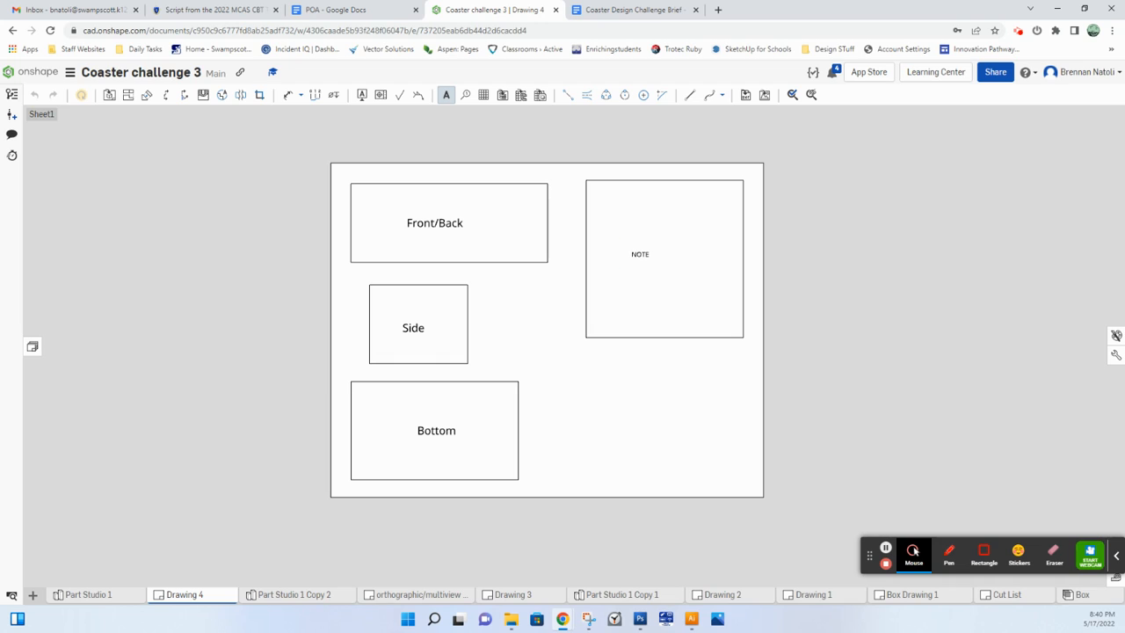
Add a "Coaster" note with a text height of 0.2 inside the coaster view and shift it toward the view's centre
{"action": "left_click", "coordinate": [631, 251]}
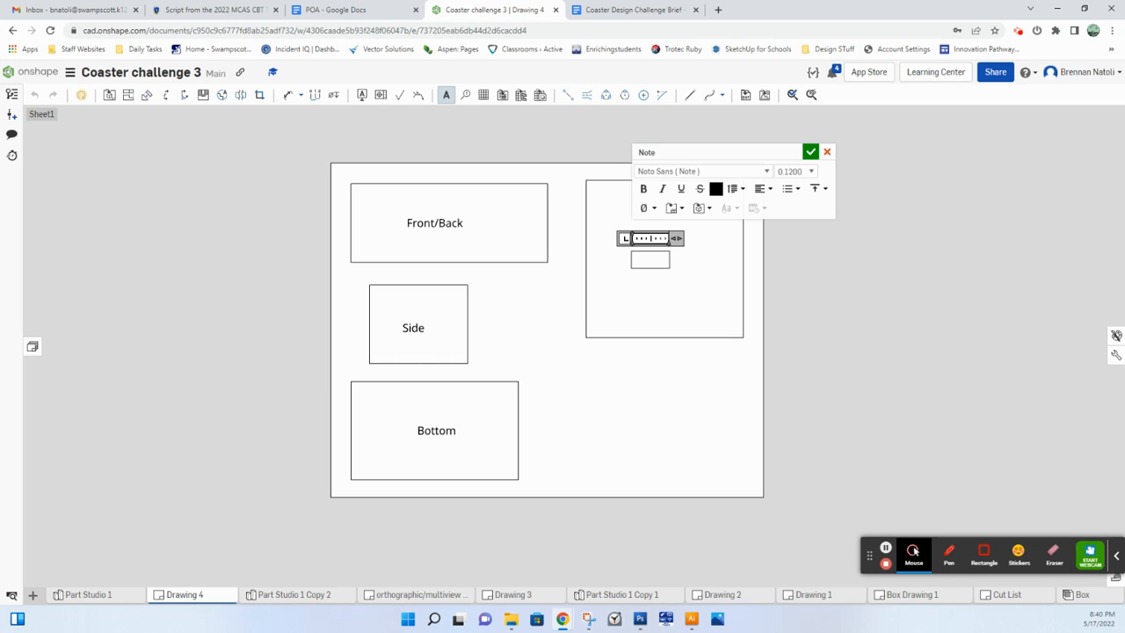
{"action": "left_click", "coordinate": [794, 172]}
{"action": "left_click", "coordinate": [796, 201]}
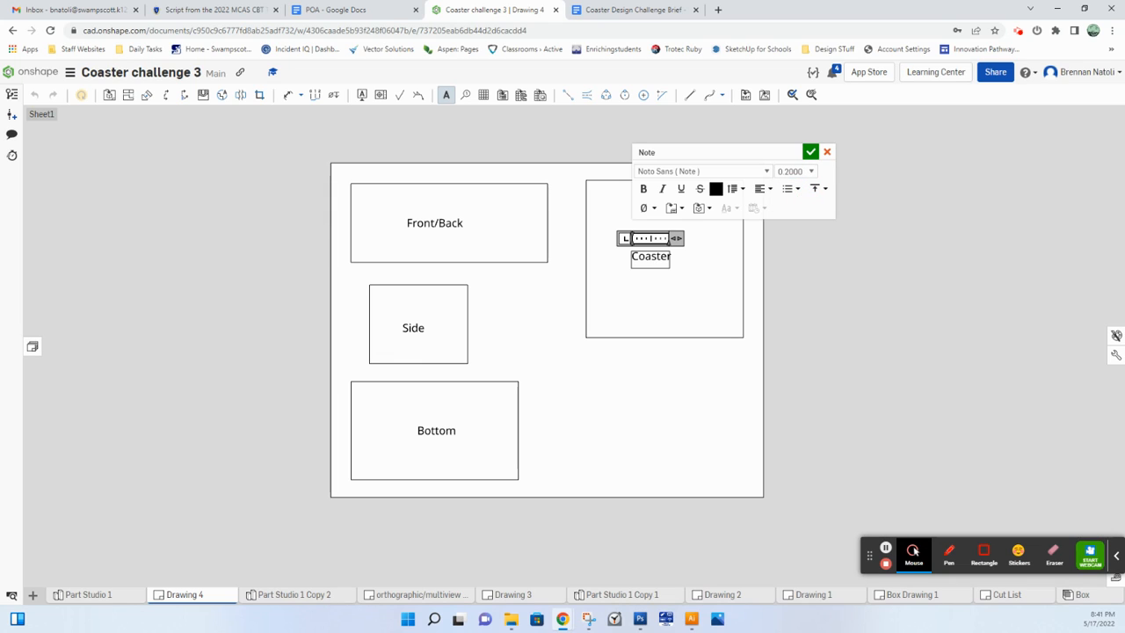
{"action": "left_click", "coordinate": [811, 152]}
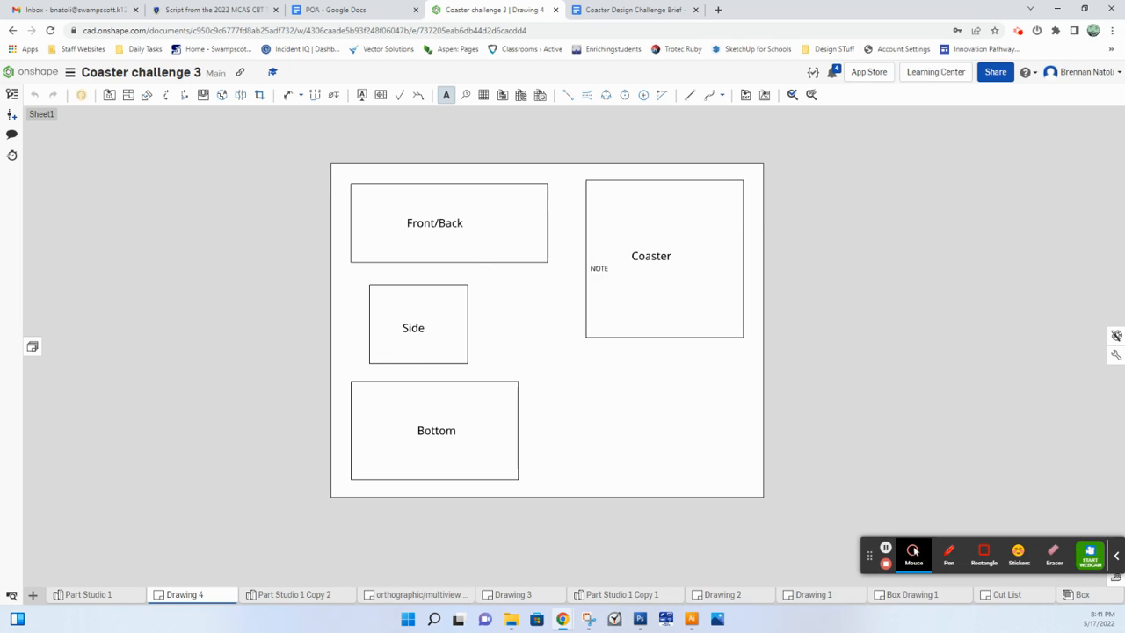
{"action": "key", "text": "Escape"}
{"action": "left_click", "coordinate": [641, 259]}
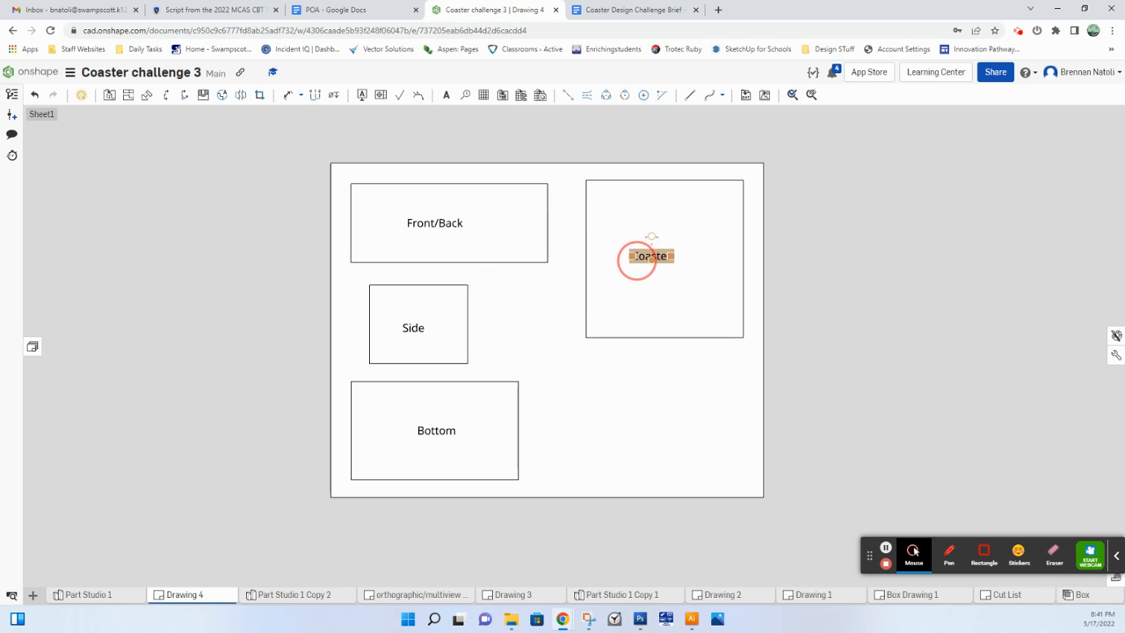
{"action": "left_click_drag", "start_coordinate": [657, 259], "coordinate": [670, 254]}
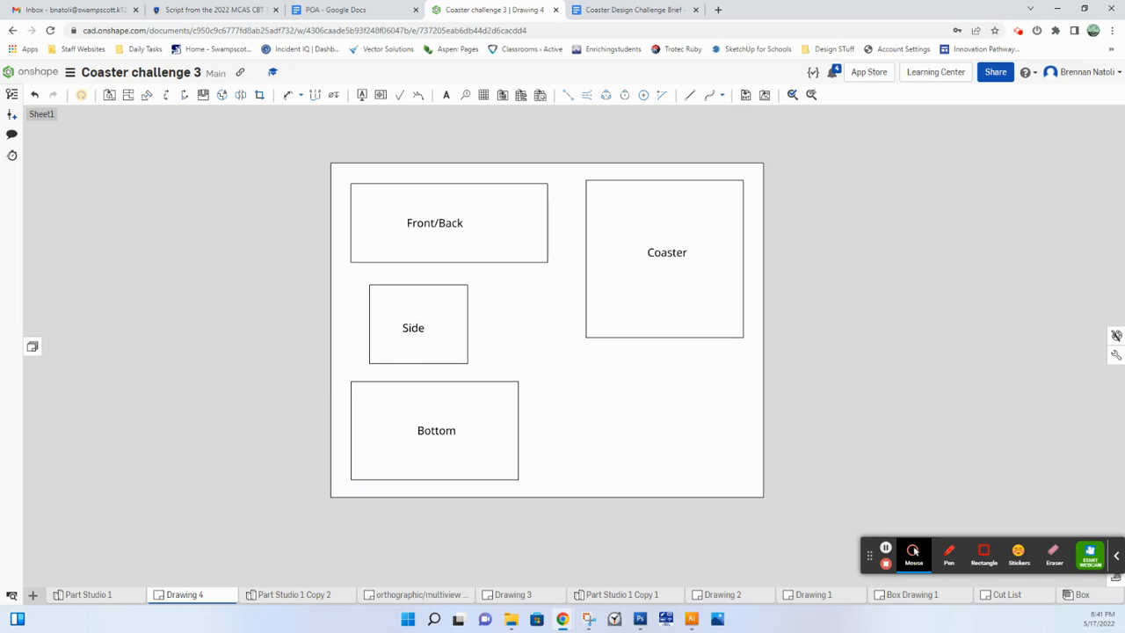
Check the finished Cut List drawing's table for reference and insert an empty table with 4 rows and 3 columns below Drawing 4's coaster view
{"action": "left_click", "coordinate": [1007, 595]}
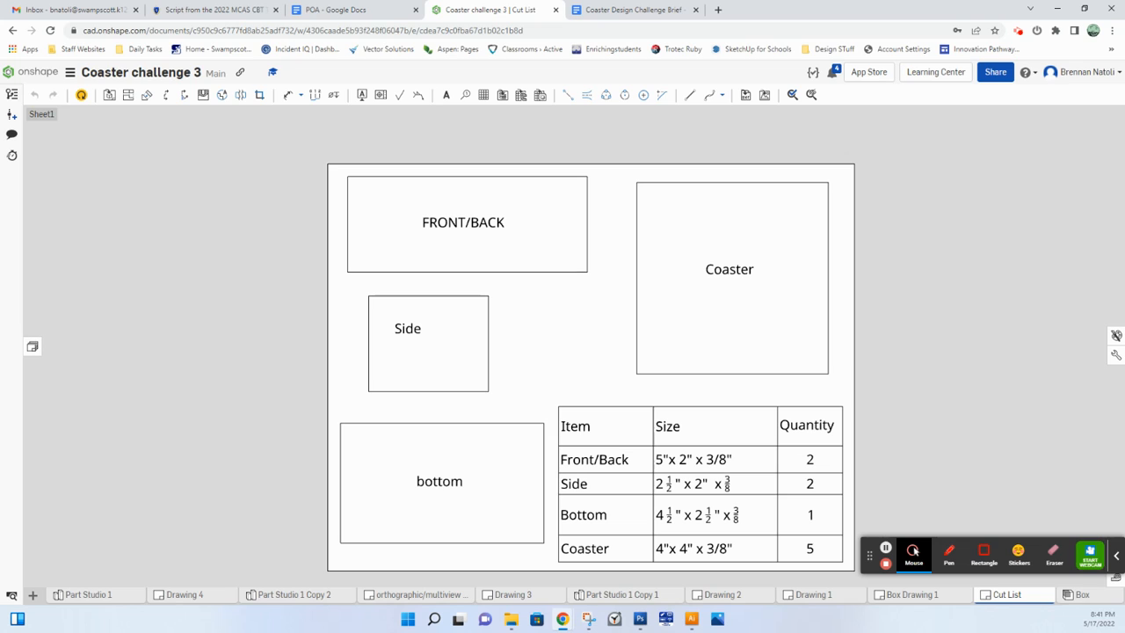
{"action": "left_click", "coordinate": [191, 594]}
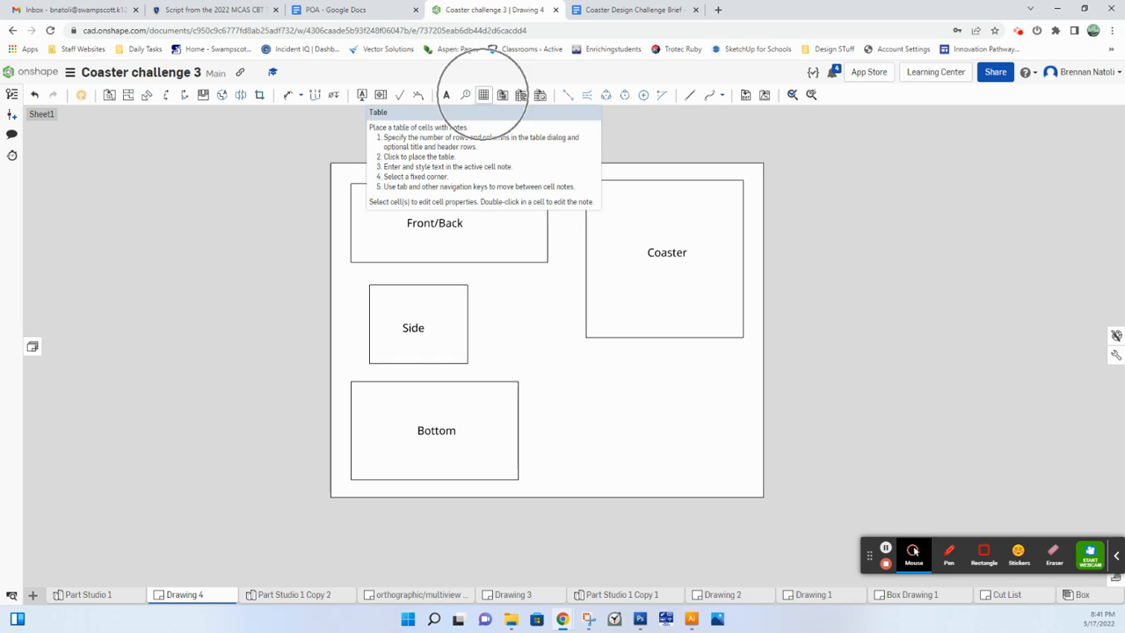
{"action": "left_click", "coordinate": [484, 95]}
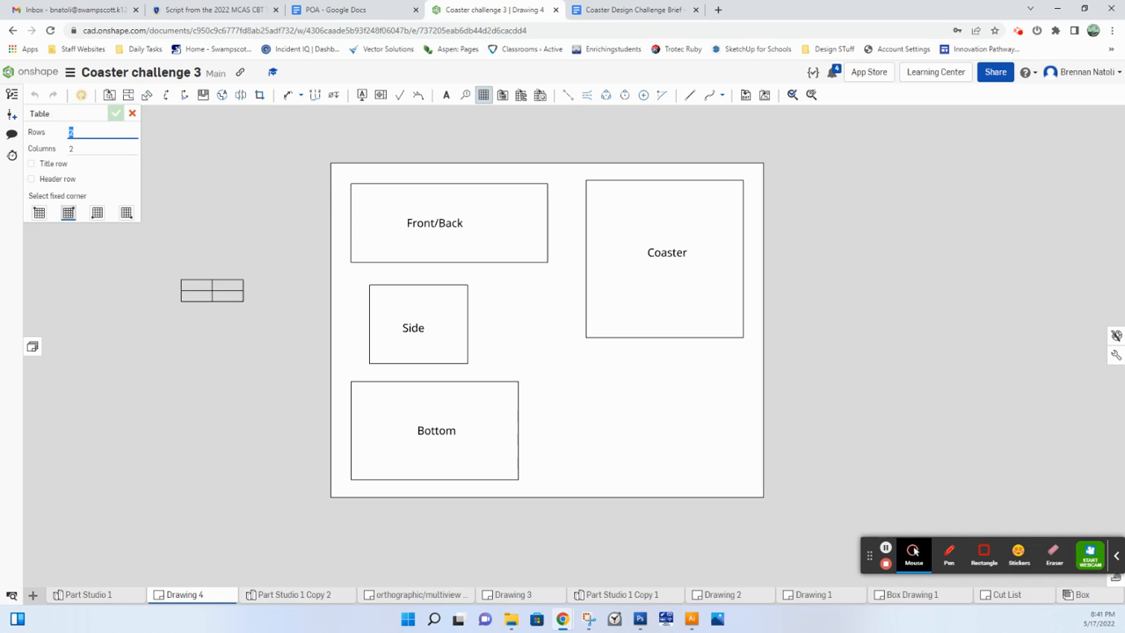
{"action": "left_click", "coordinate": [1006, 594]}
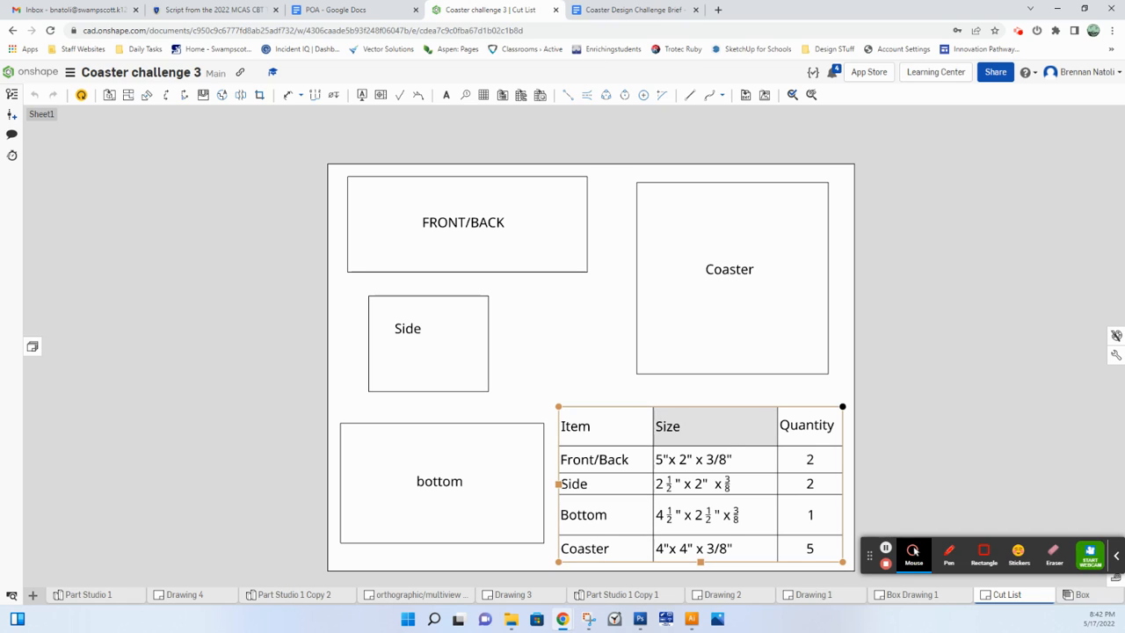
{"action": "left_click", "coordinate": [219, 594]}
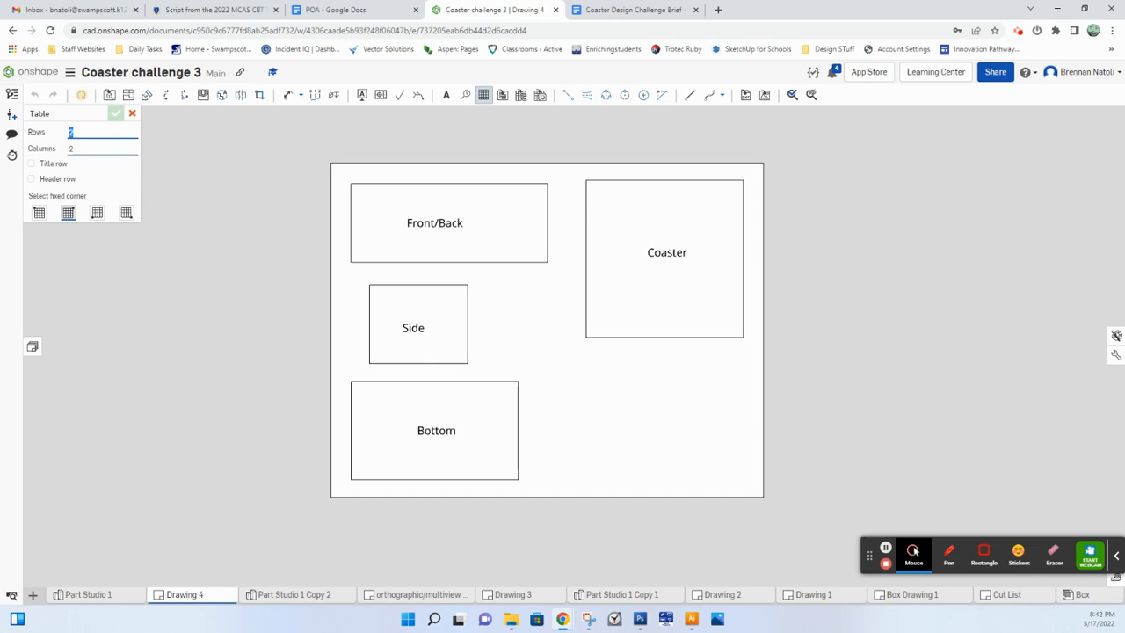
{"action": "left_click", "coordinate": [88, 148]}
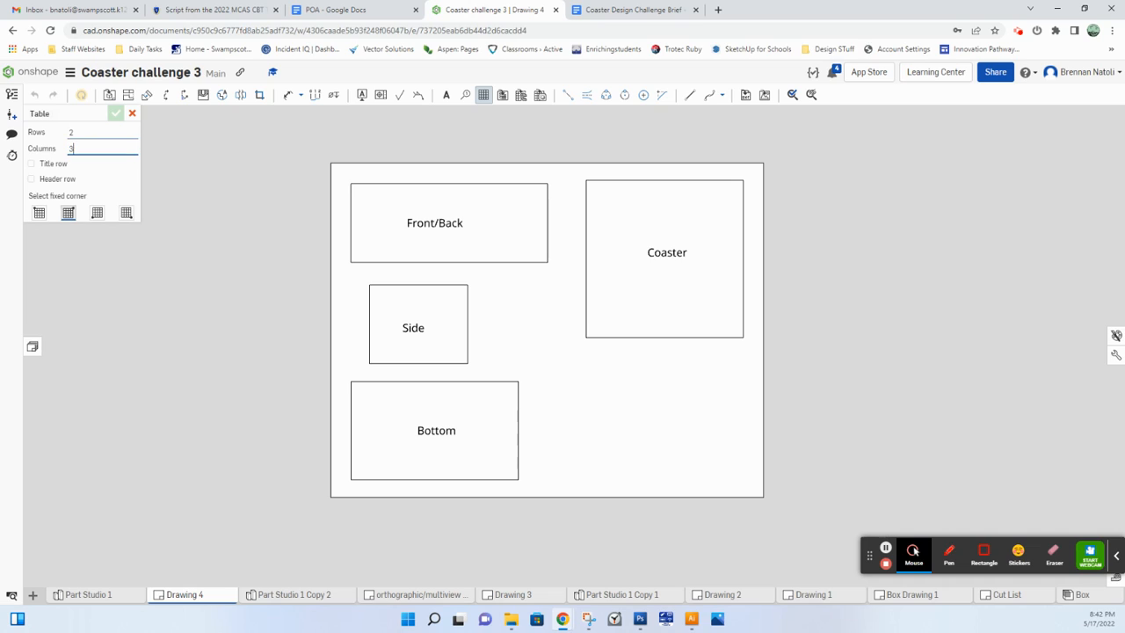
{"action": "left_click", "coordinate": [85, 132]}
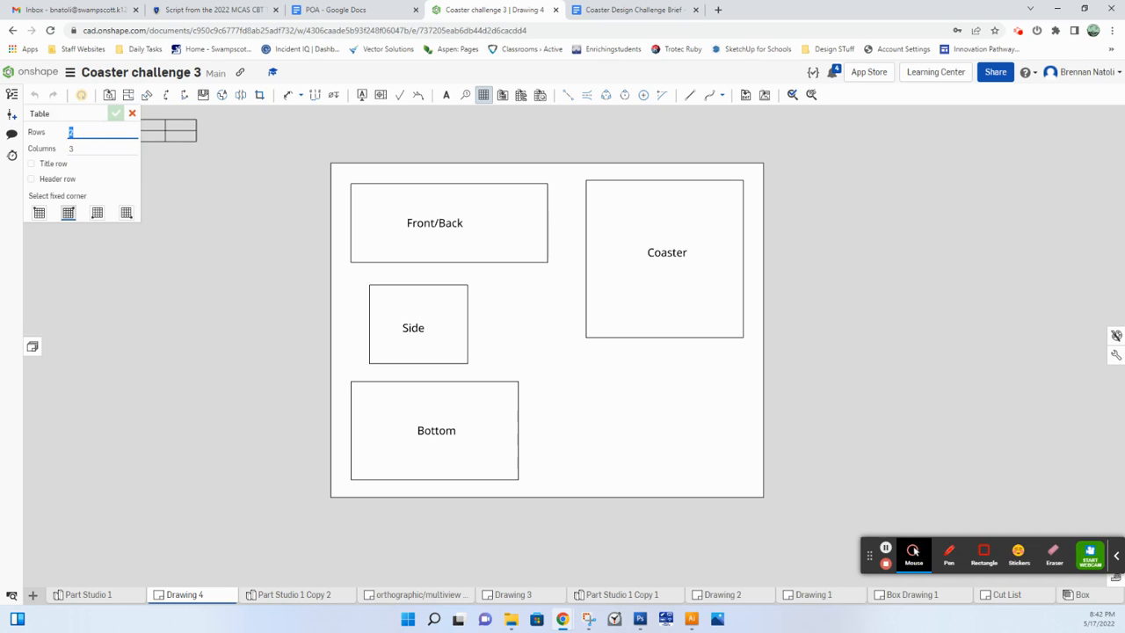
{"action": "type", "text": "4"}
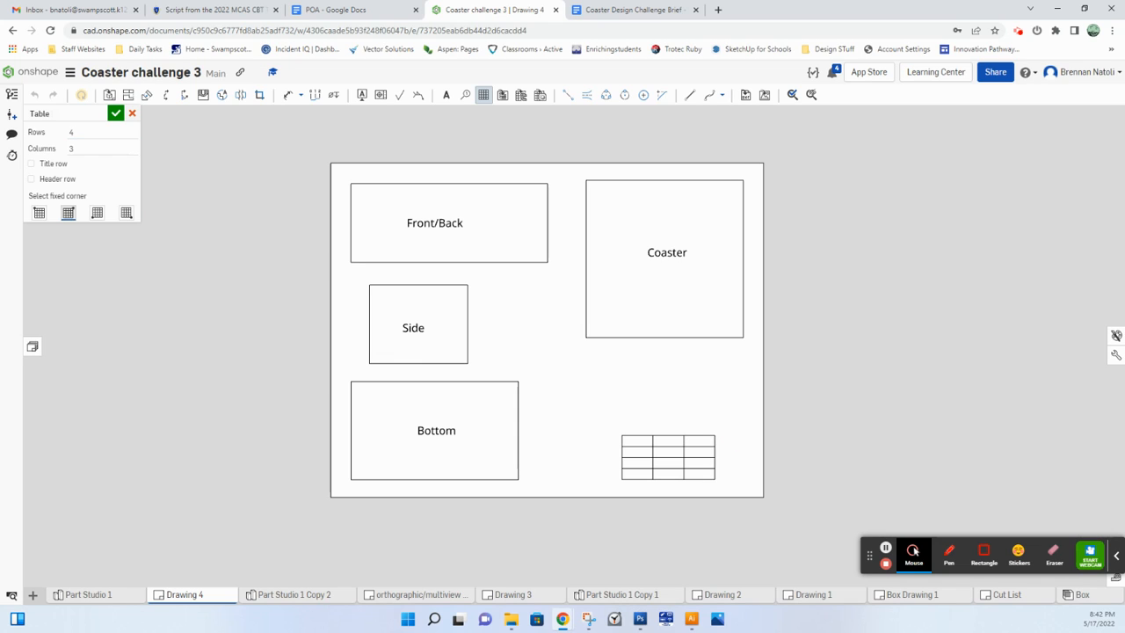
{"action": "left_click", "coordinate": [115, 112]}
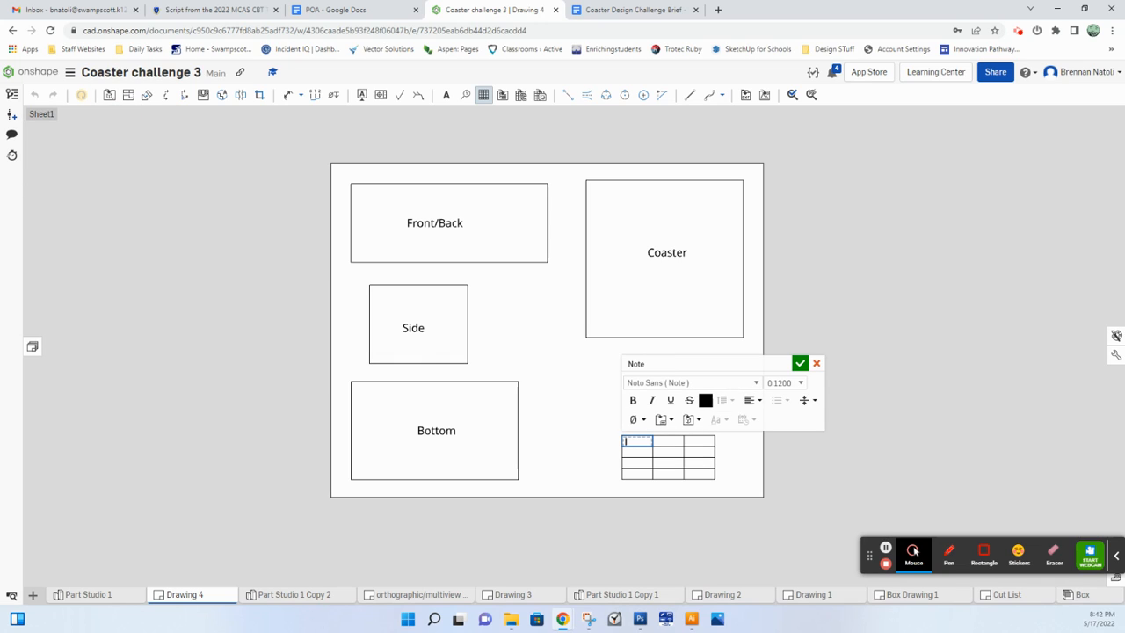
{"action": "key", "text": "Escape"}
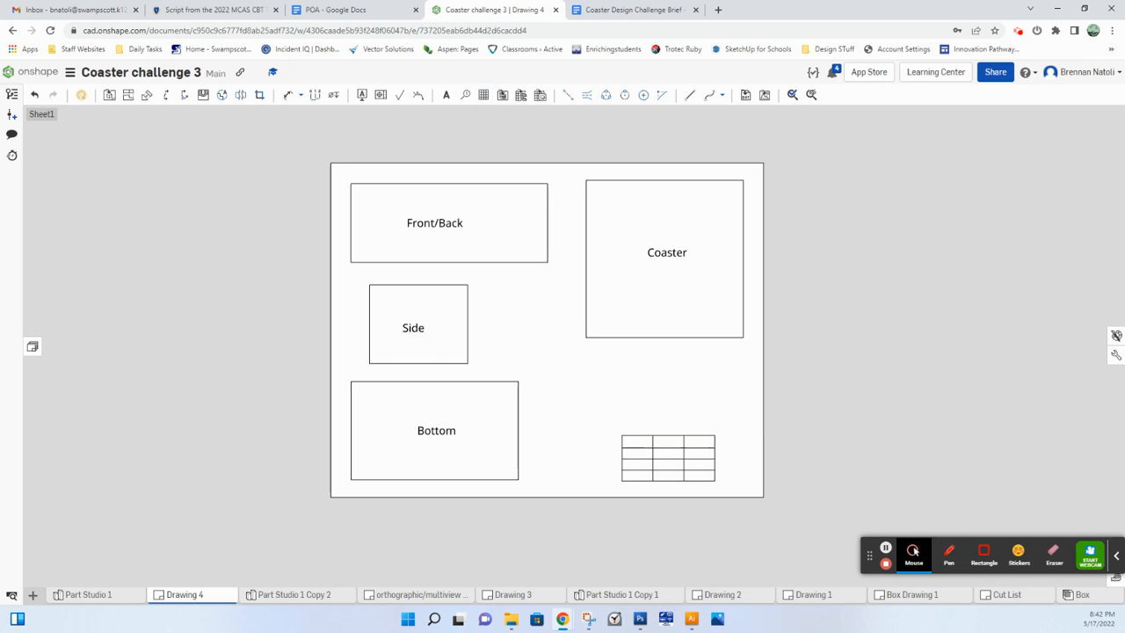
Move the table slightly away from the sheet's lower-right corner and widen its columns toward the bottom part's view
{"action": "left_click_drag", "start_coordinate": [622, 435], "coordinate": [573, 388]}
{"action": "left_click_drag", "start_coordinate": [669, 437], "coordinate": [702, 472]}
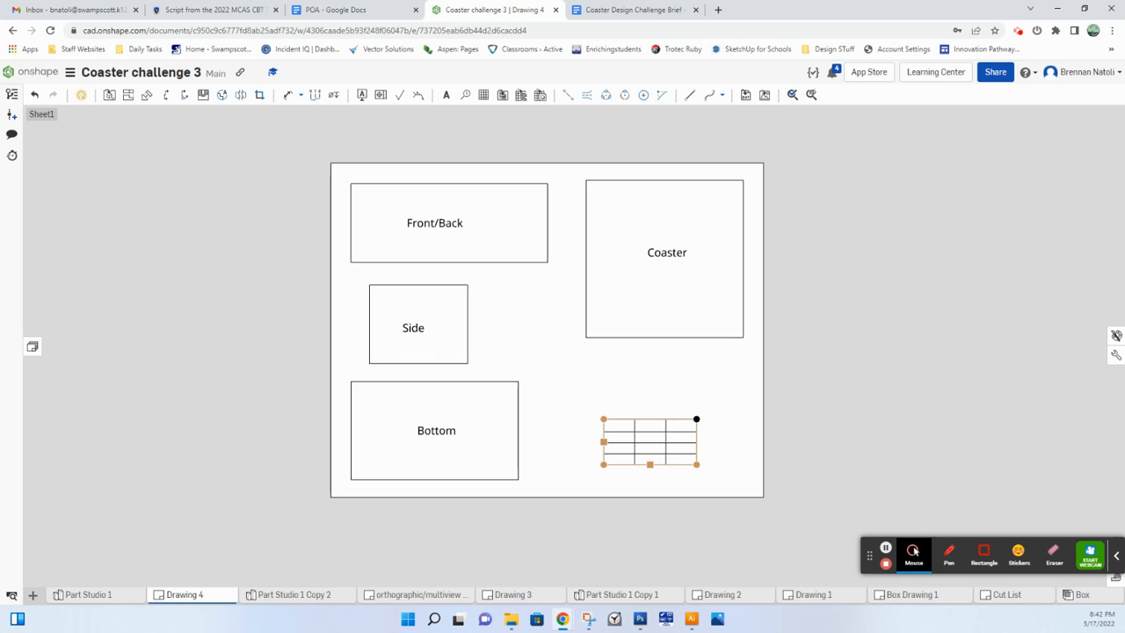
{"action": "left_click_drag", "start_coordinate": [603, 441], "coordinate": [557, 442]}
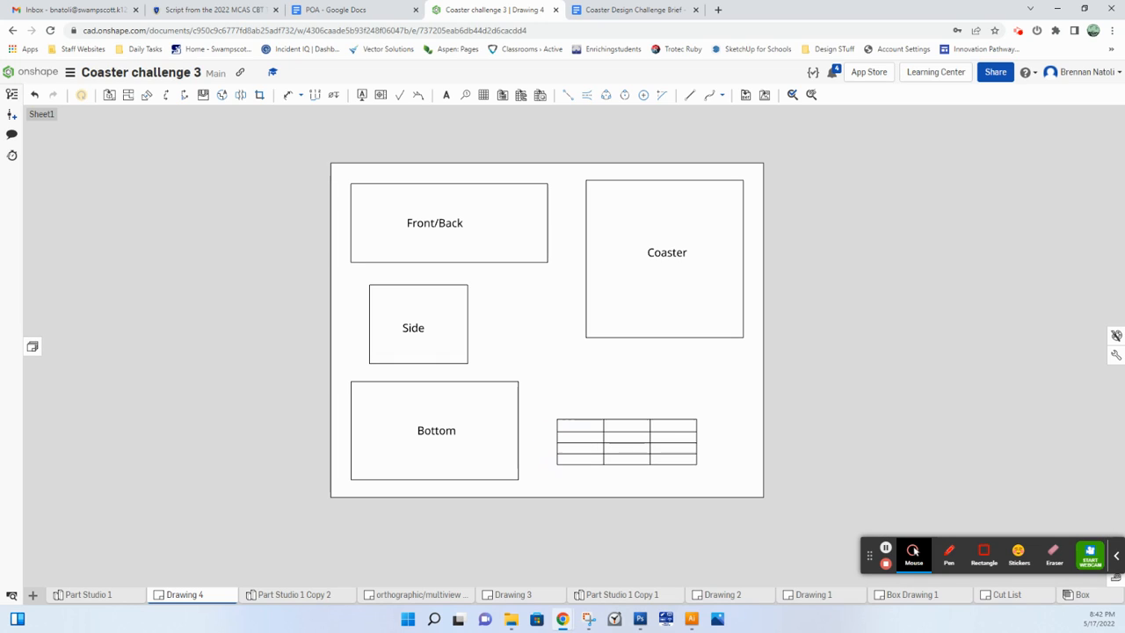
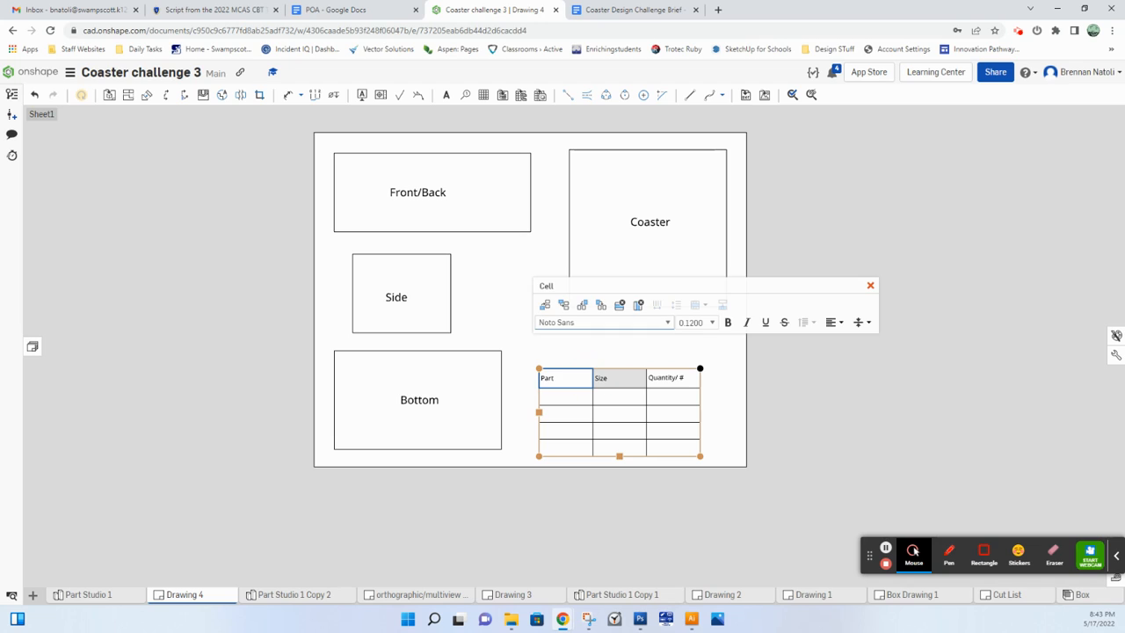
Try to set the text height of the table's "Quantity/ #" header cell to 0.2
{"action": "left_click", "coordinate": [668, 382]}
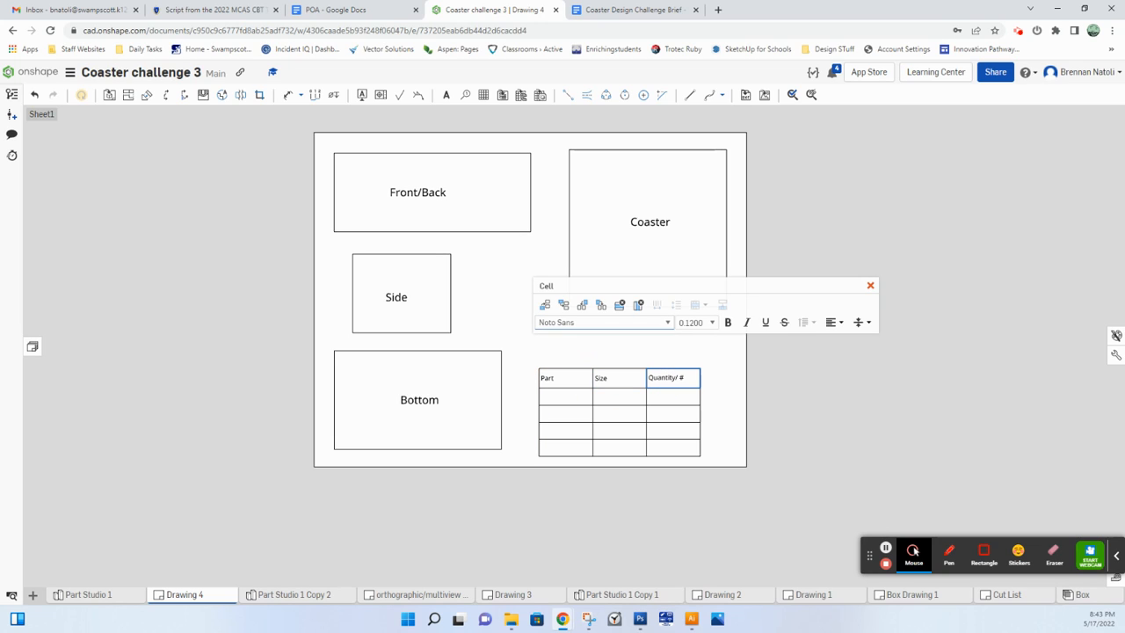
{"action": "left_click", "coordinate": [710, 322]}
{"action": "left_click", "coordinate": [691, 351]}
{"action": "left_click", "coordinate": [710, 322]}
{"action": "left_click", "coordinate": [691, 338]}
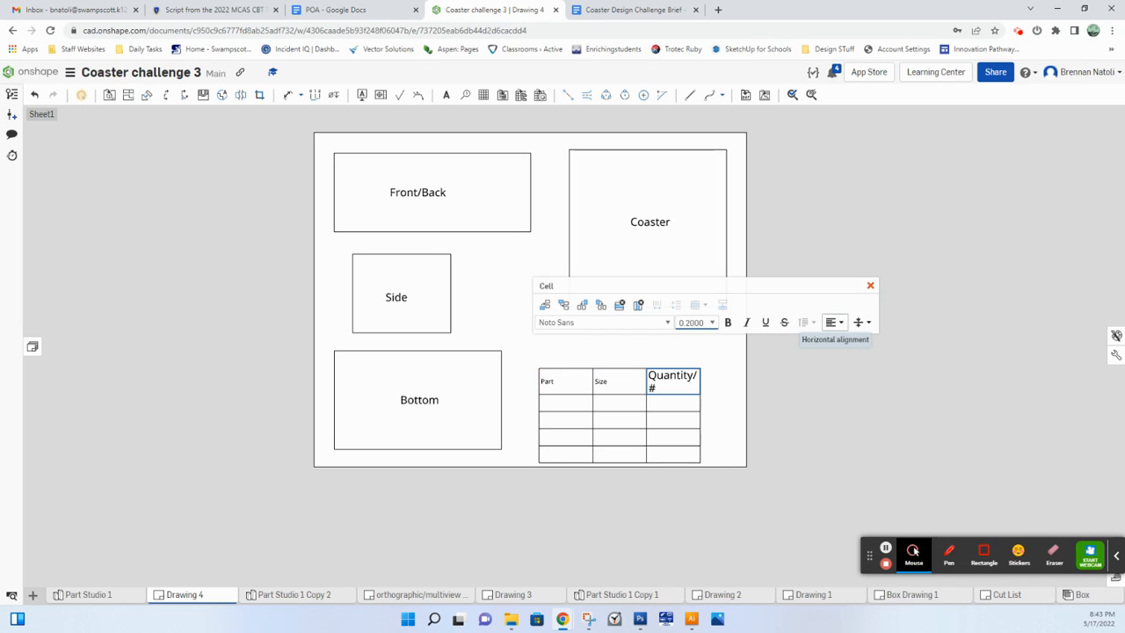
{"action": "left_click", "coordinate": [870, 285]}
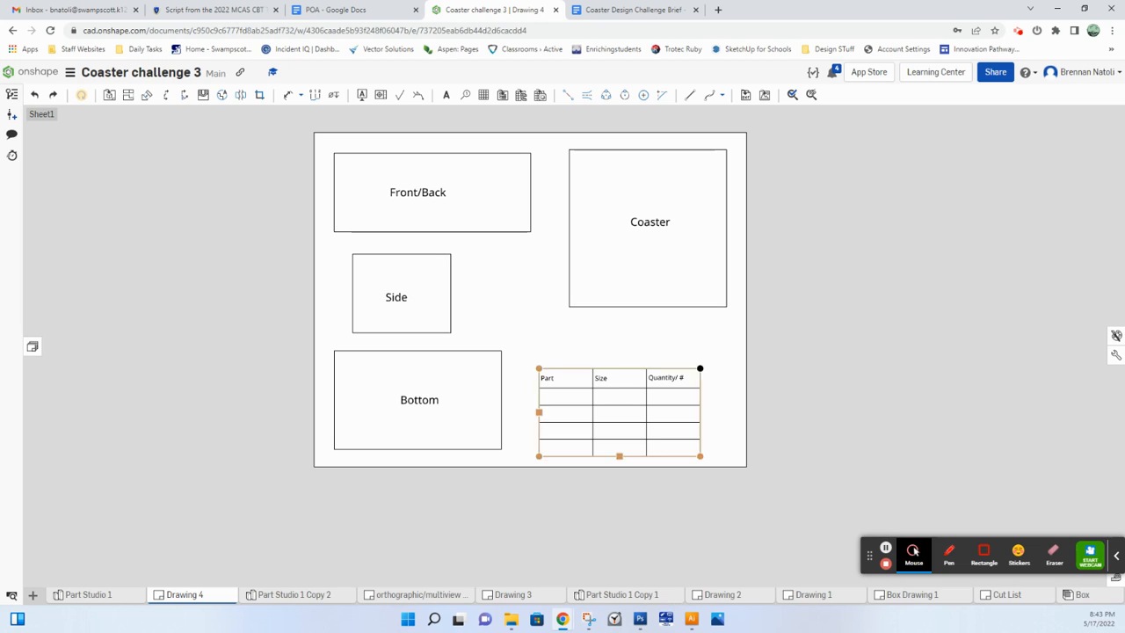
Enter "Front/Back" in the Part column of the table's first row below the header
{"action": "left_click", "coordinate": [575, 390]}
{"action": "left_click", "coordinate": [572, 391]}
{"action": "left_click", "coordinate": [574, 393]}
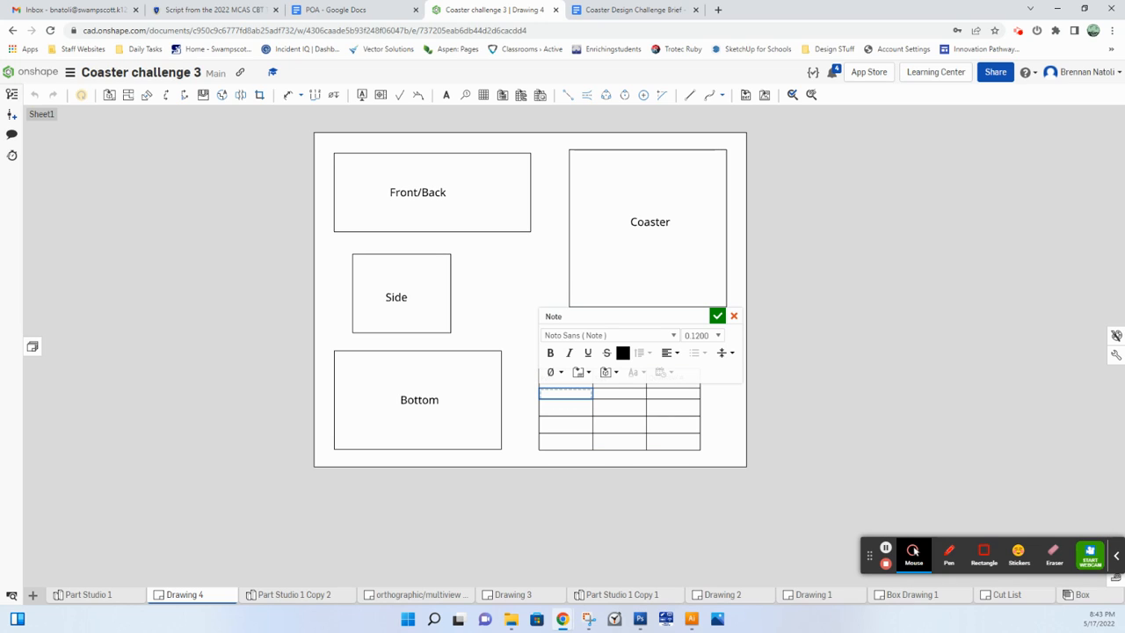
{"action": "type", "text": "Front"}
{"action": "left_click", "coordinate": [572, 392]}
{"action": "type", "text": "/Back"}
Fill the remaining Part column cells with "Side", "bottom" and "Coaster", in that order
{"action": "left_click", "coordinate": [565, 411]}
{"action": "left_click", "coordinate": [565, 413]}
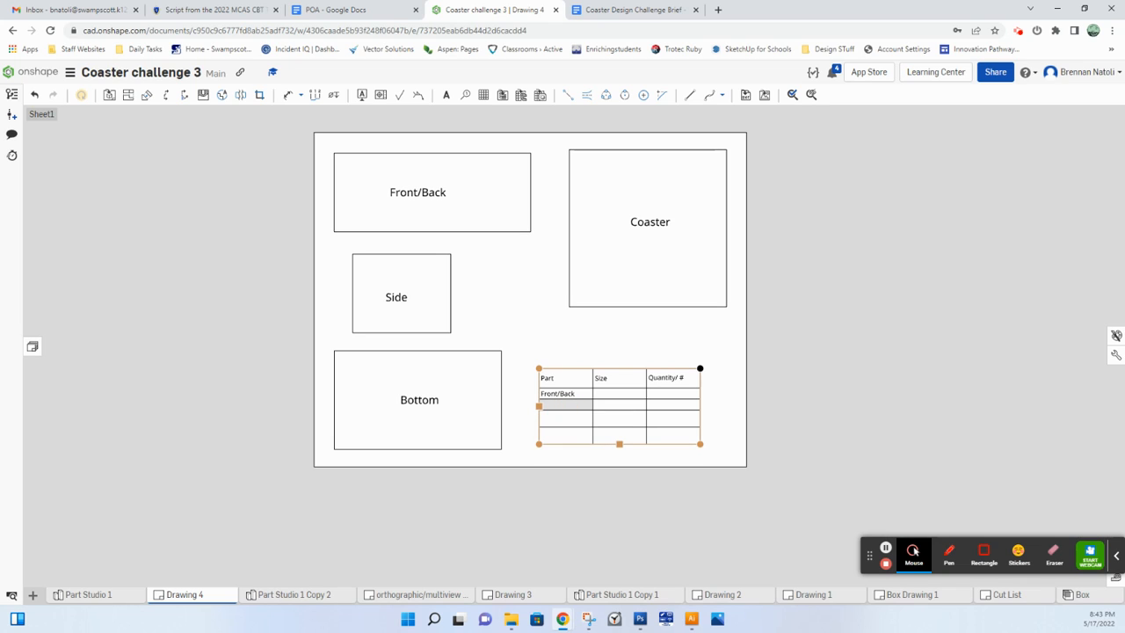
{"action": "scroll", "coordinate": [616, 387], "scroll_direction": "up", "scroll_amount": 5}
{"action": "left_click", "coordinate": [657, 293]}
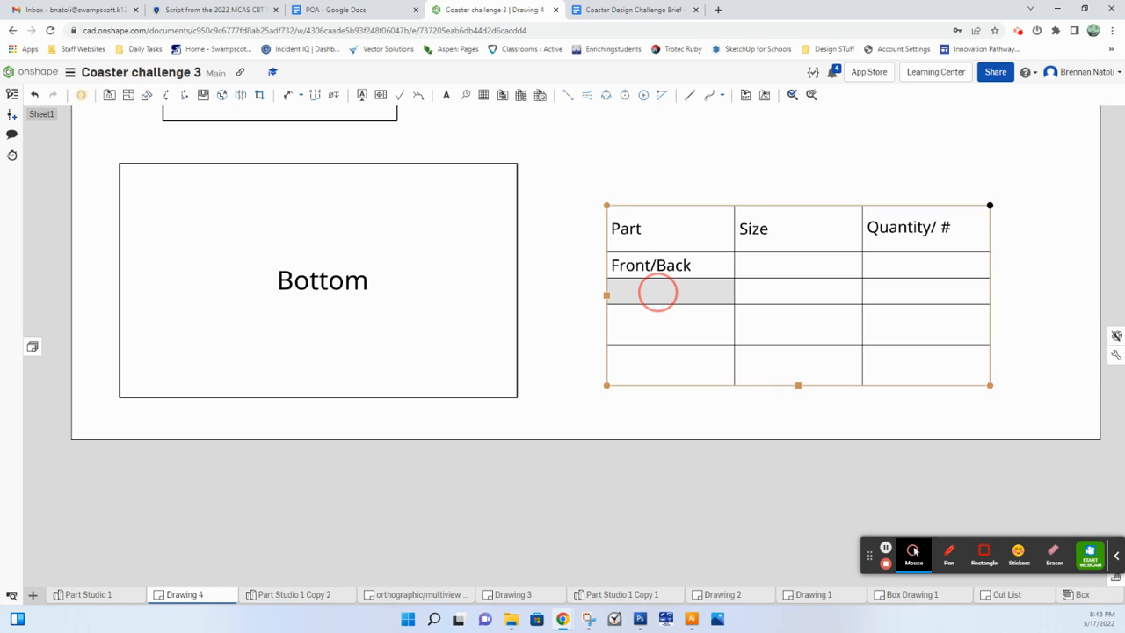
{"action": "type", "text": "Side"}
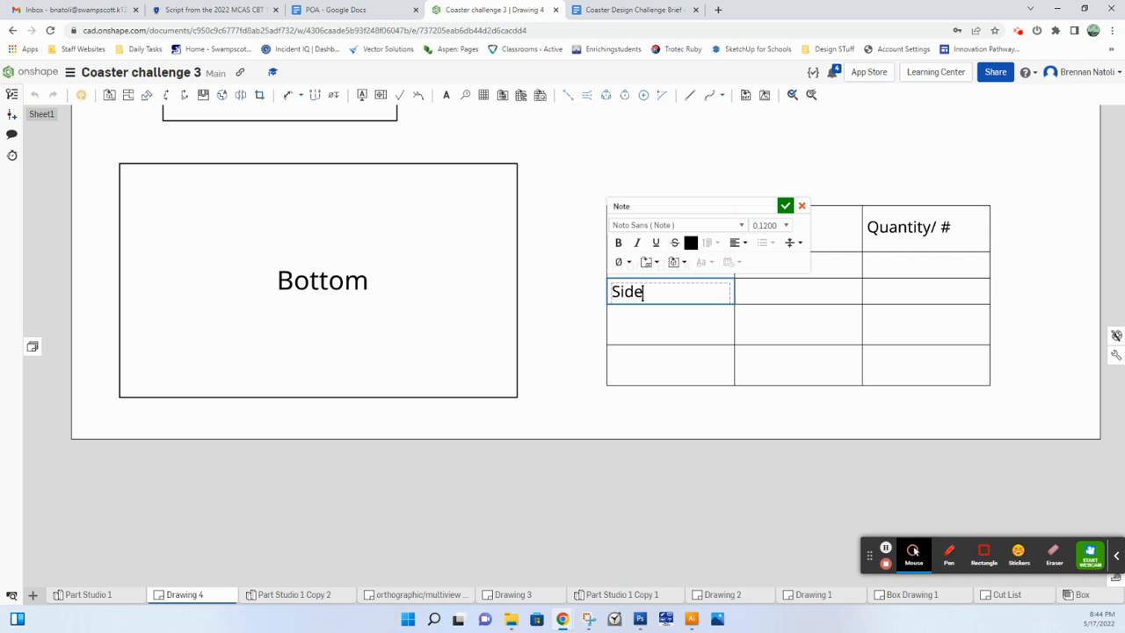
{"action": "left_click", "coordinate": [648, 332]}
{"action": "type", "text": "bottom"}
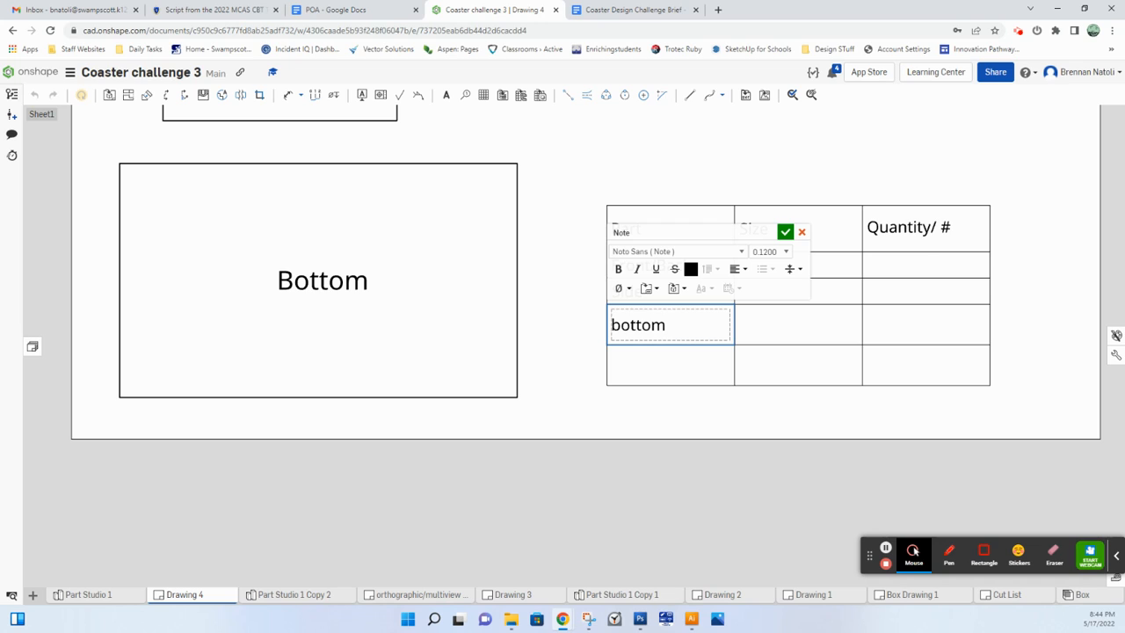
{"action": "left_click", "coordinate": [621, 367]}
{"action": "type", "text": "Coaster"}
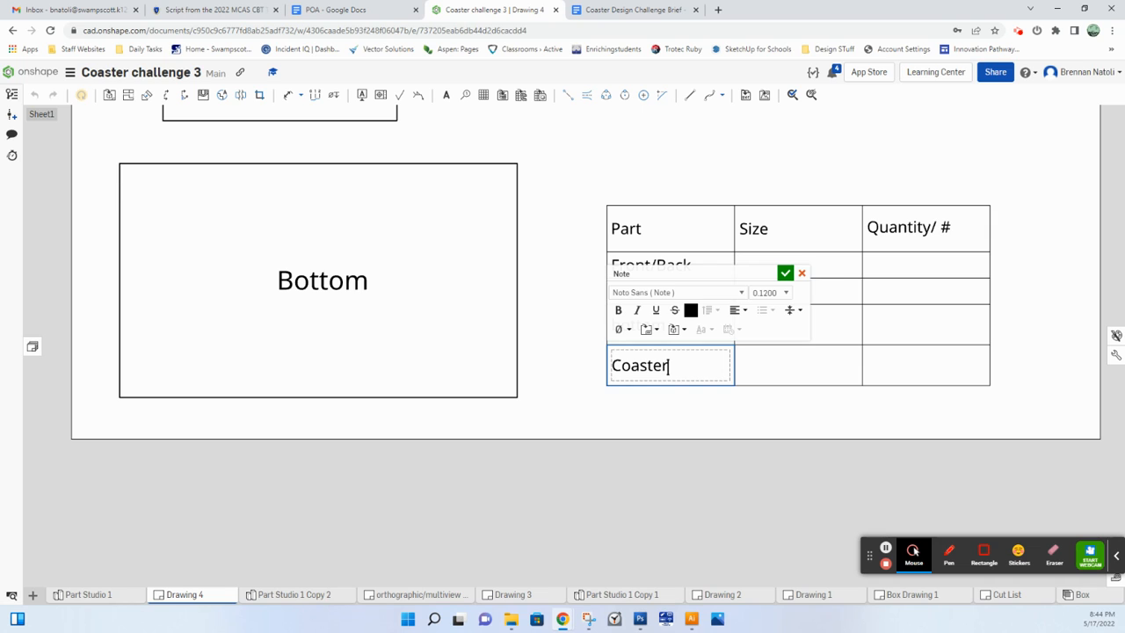
{"action": "left_click", "coordinate": [826, 243]}
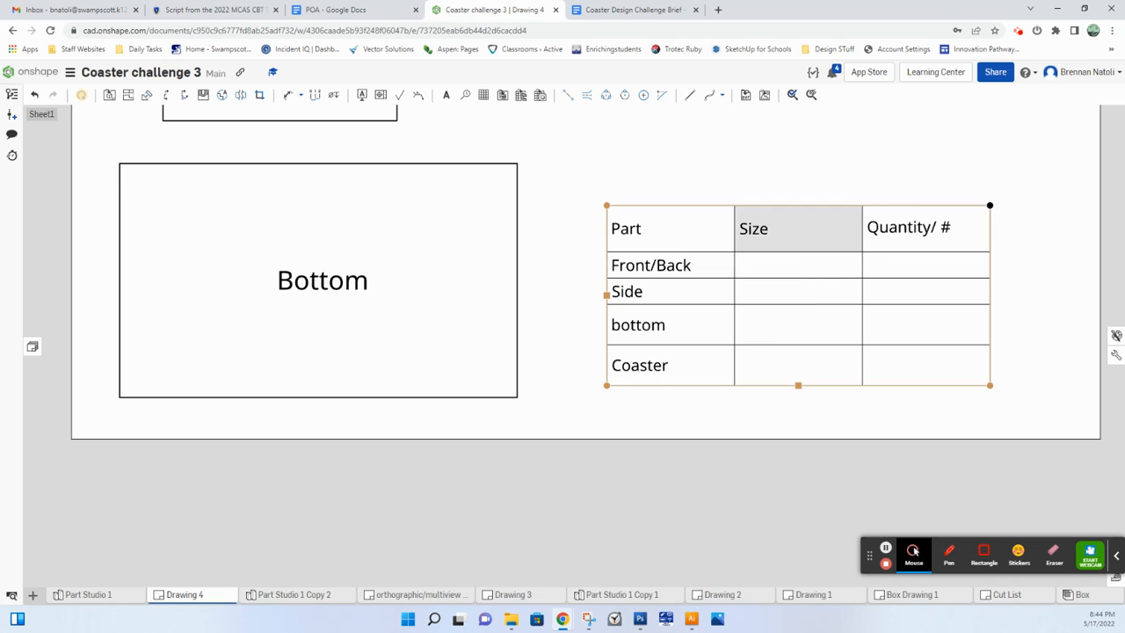
{"action": "left_click", "coordinate": [798, 265]}
{"action": "scroll", "coordinate": [695, 444], "scroll_direction": "down", "scroll_amount": 5}
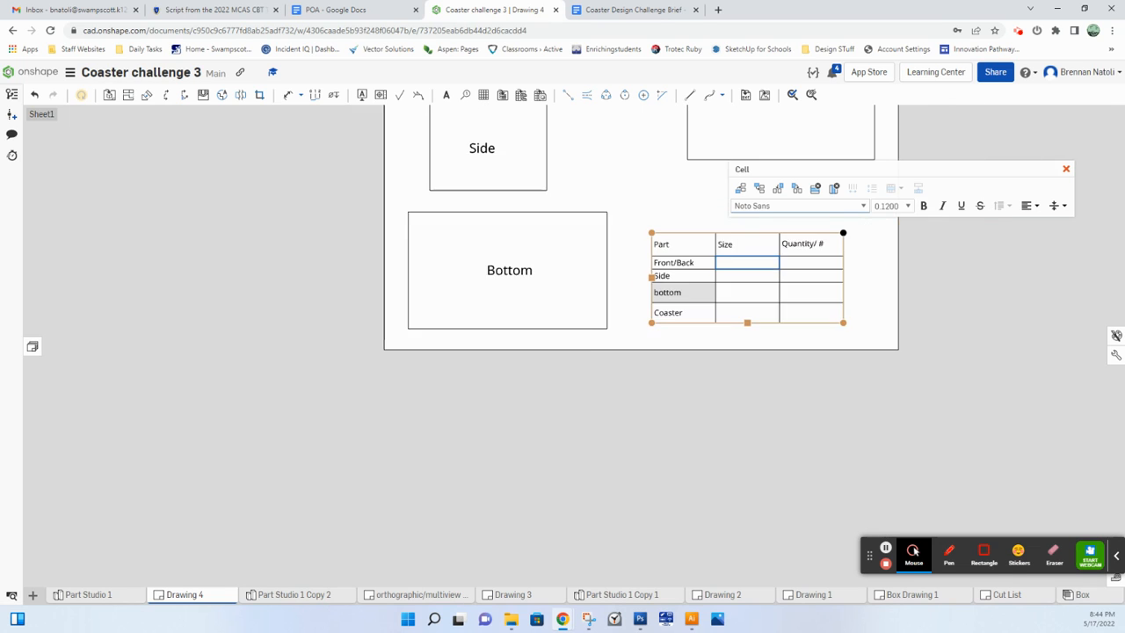
{"action": "scroll", "coordinate": [620, 454], "scroll_direction": "down", "scroll_amount": 1}
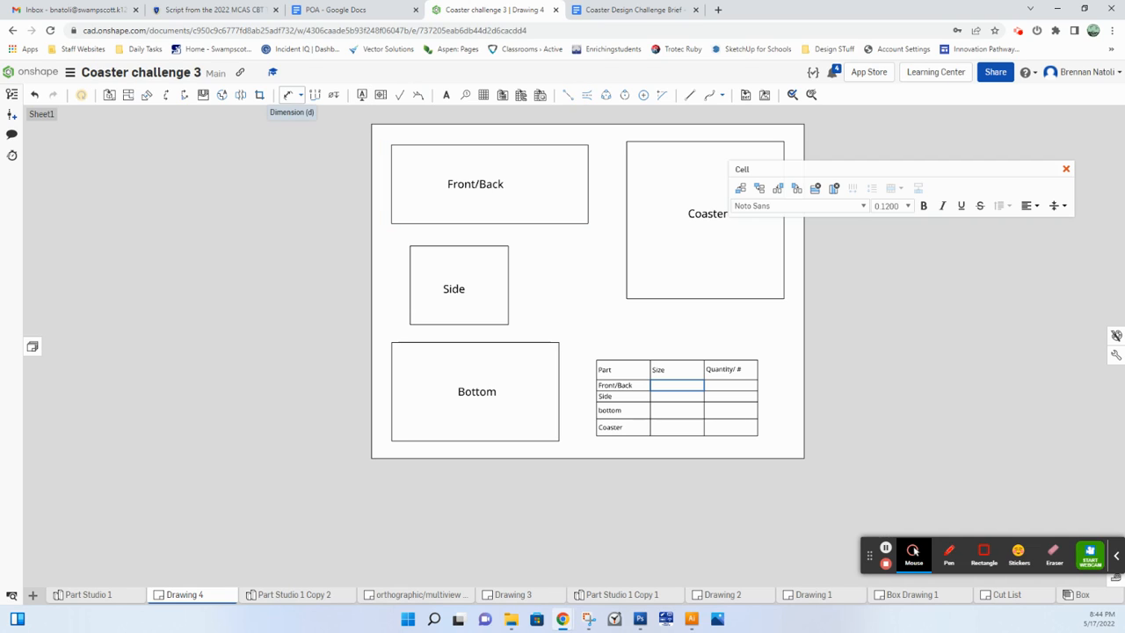
{"action": "left_click", "coordinate": [288, 95]}
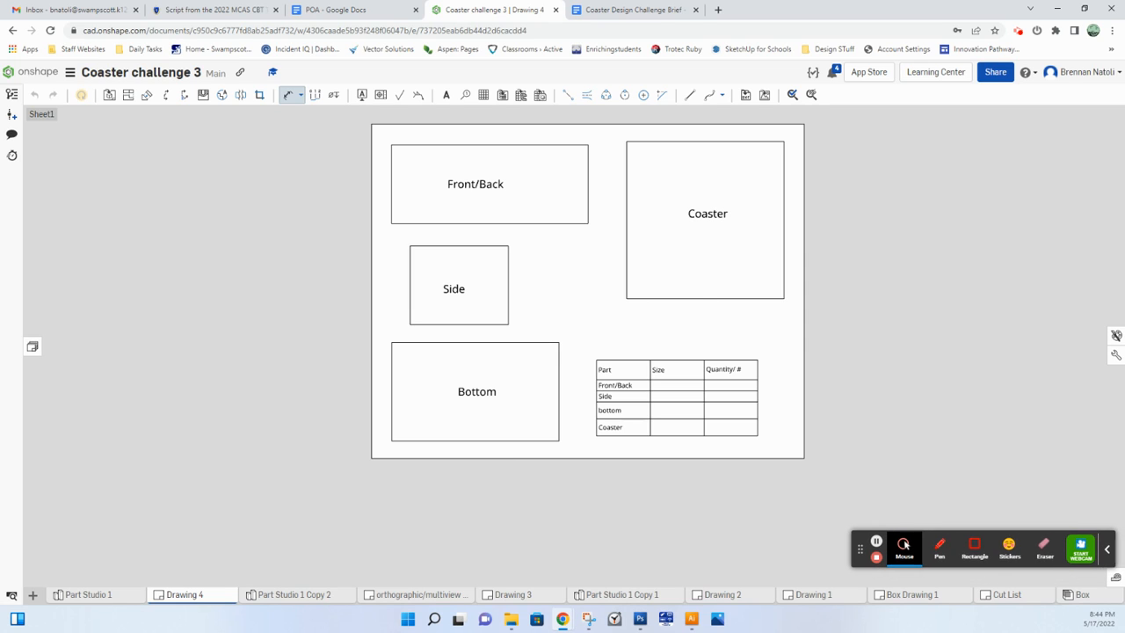
{"action": "left_click_drag", "start_coordinate": [869, 553], "coordinate": [289, 571]}
{"action": "left_click", "coordinate": [234, 545]}
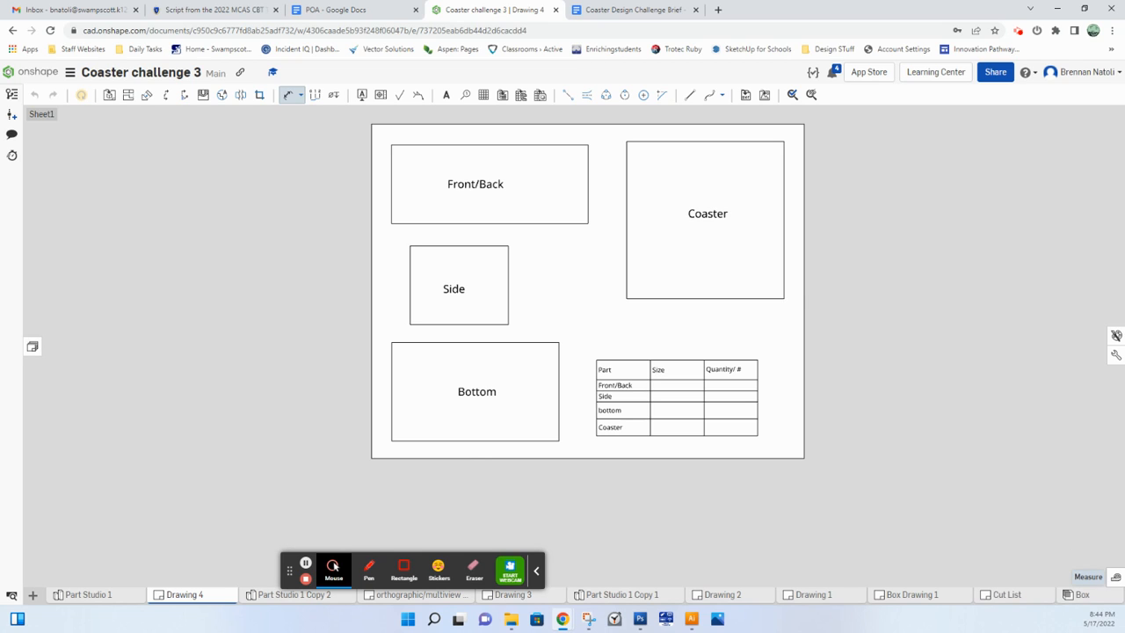
Measure the length of the Side view's right vertical edge, then close the measurement
{"action": "left_click", "coordinate": [1115, 576]}
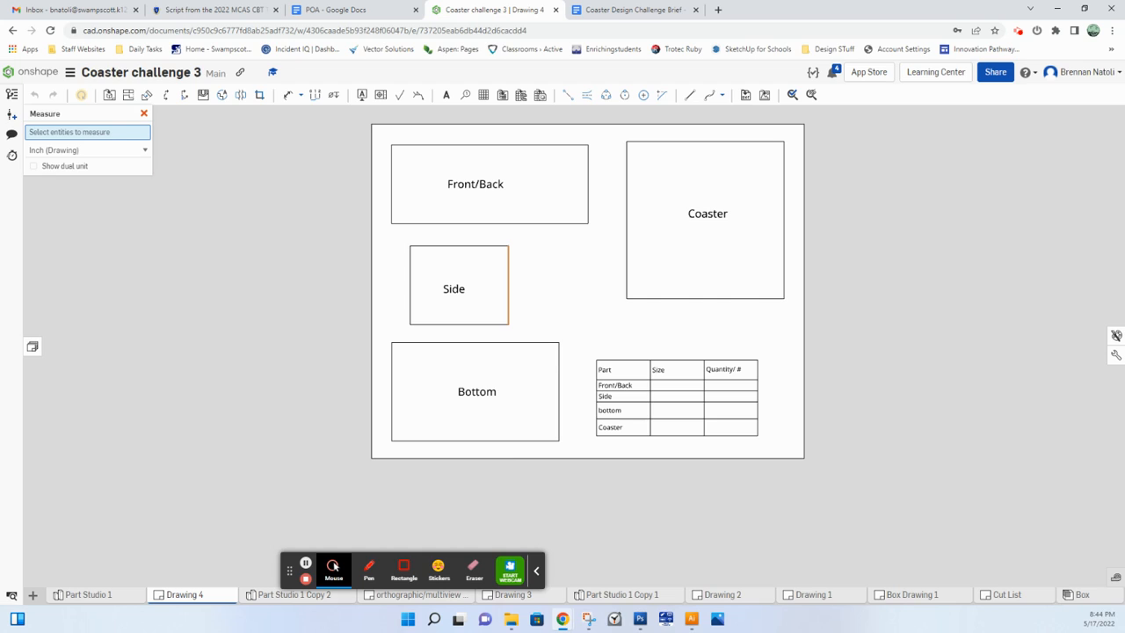
{"action": "left_click", "coordinate": [508, 269]}
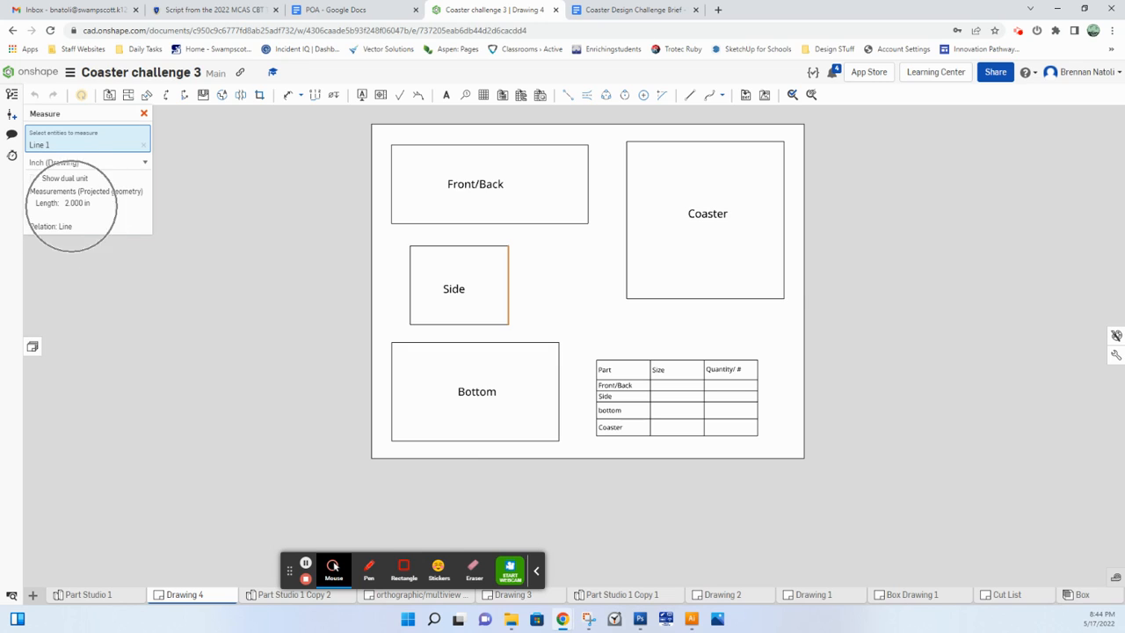
{"action": "left_click", "coordinate": [144, 113]}
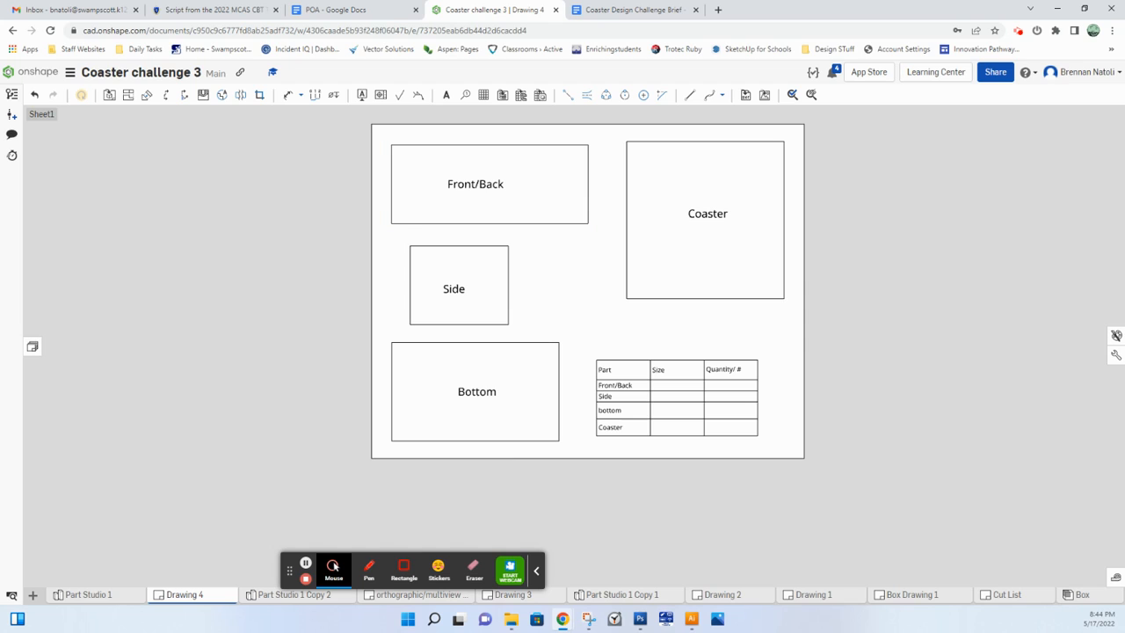
Measure the distance between the two left corners of the Coaster view and close the measurement
{"action": "left_click", "coordinate": [1116, 578]}
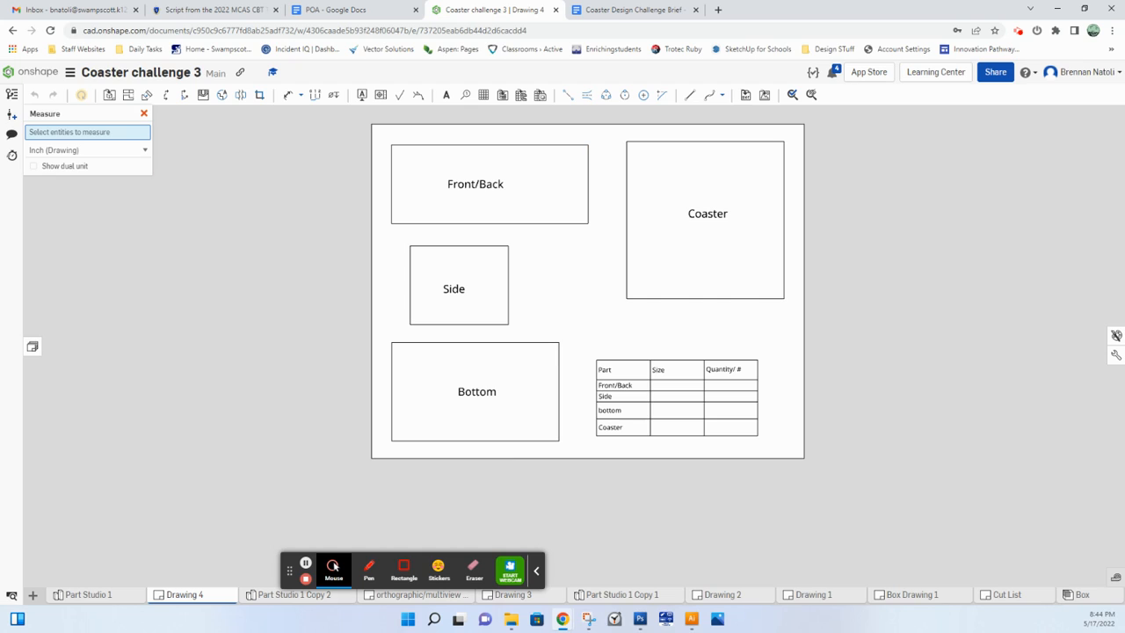
{"action": "left_click", "coordinate": [627, 140]}
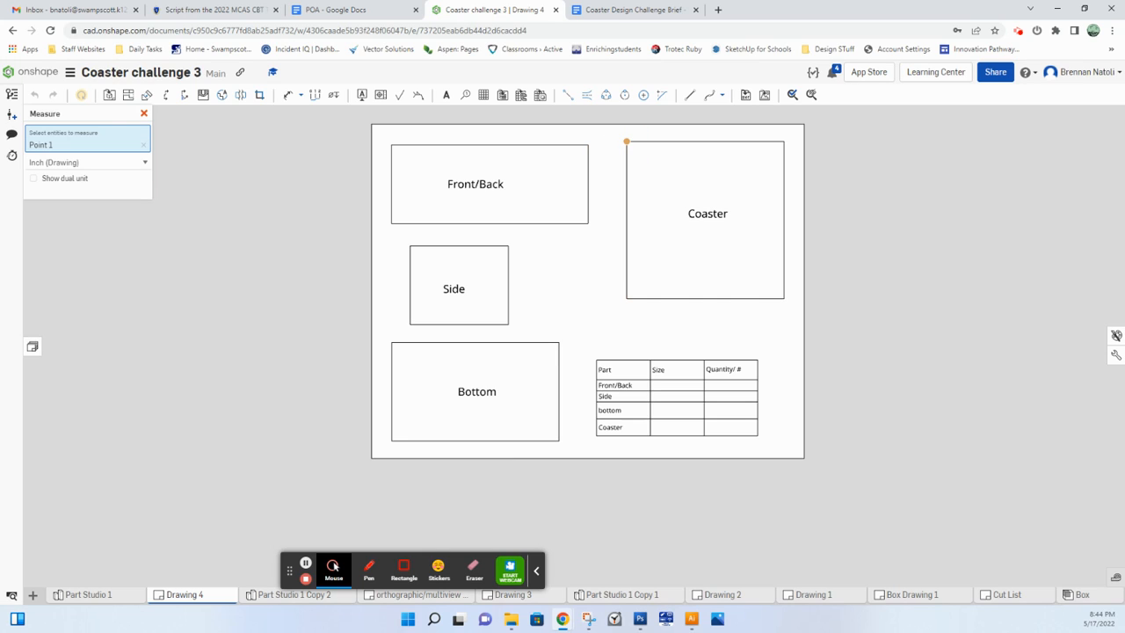
{"action": "left_click", "coordinate": [626, 297]}
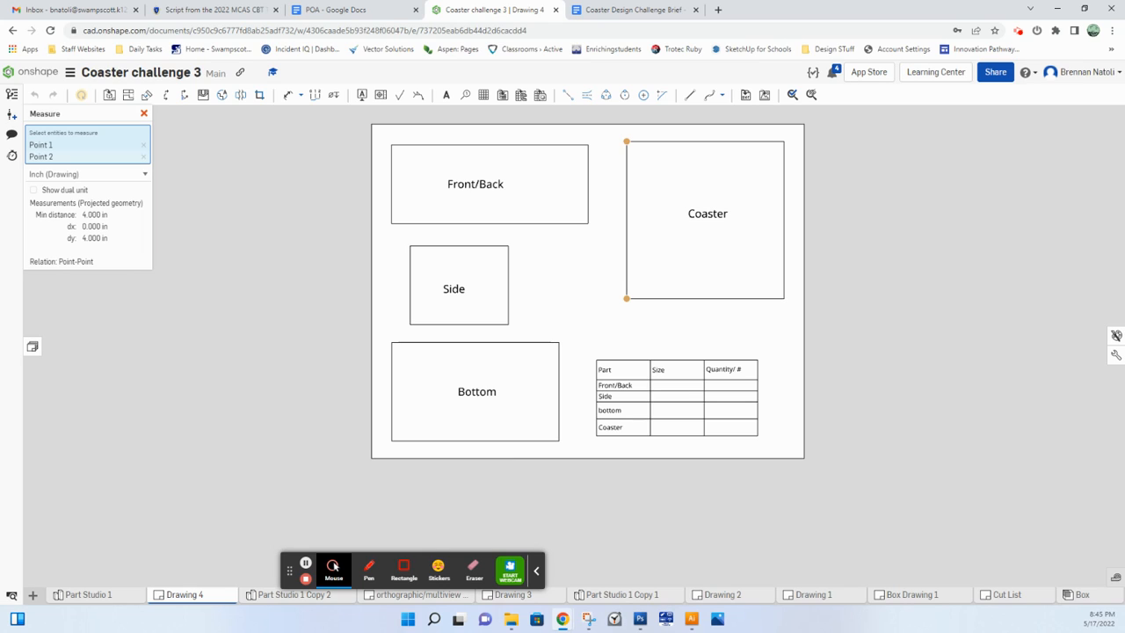
{"action": "key", "text": "Escape"}
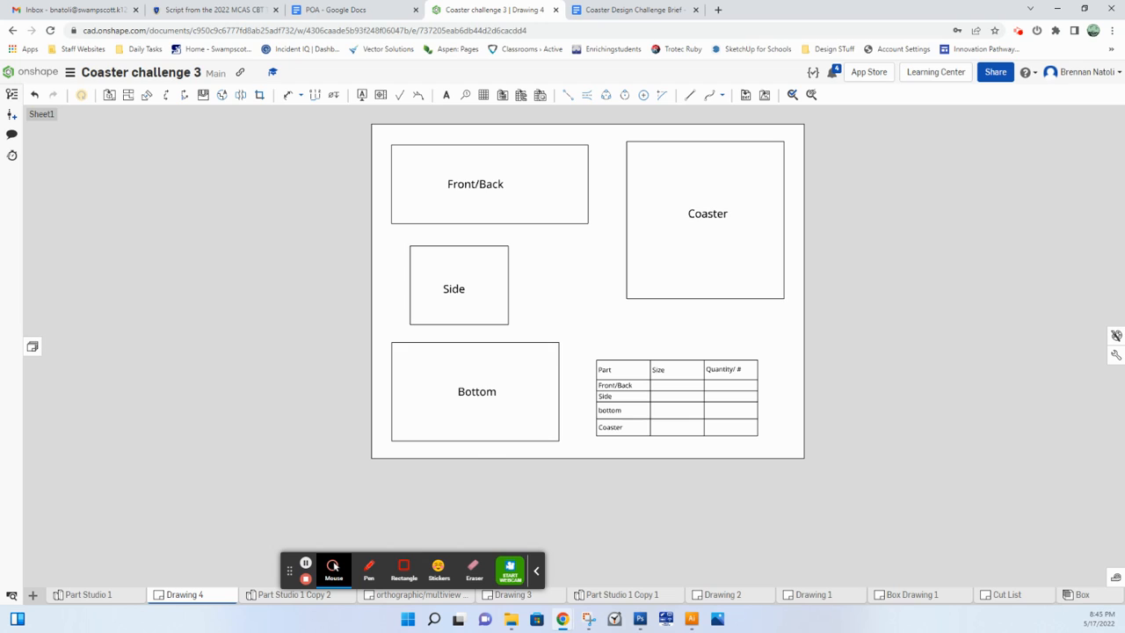
Check the part dimensions in the orthographic/multiview drawing and return to Drawing 4
{"action": "mouse_move", "coordinate": [334, 566]}
{"action": "left_mouse_down"}
{"action": "mouse_move", "coordinate": [273, 580]}
{"action": "mouse_move", "coordinate": [367, 584]}
{"action": "mouse_move", "coordinate": [337, 555]}
{"action": "mouse_move", "coordinate": [422, 582]}
{"action": "mouse_move", "coordinate": [418, 538]}
{"action": "mouse_move", "coordinate": [426, 581]}
{"action": "mouse_move", "coordinate": [366, 545]}
{"action": "mouse_move", "coordinate": [335, 543]}
{"action": "left_mouse_up"}
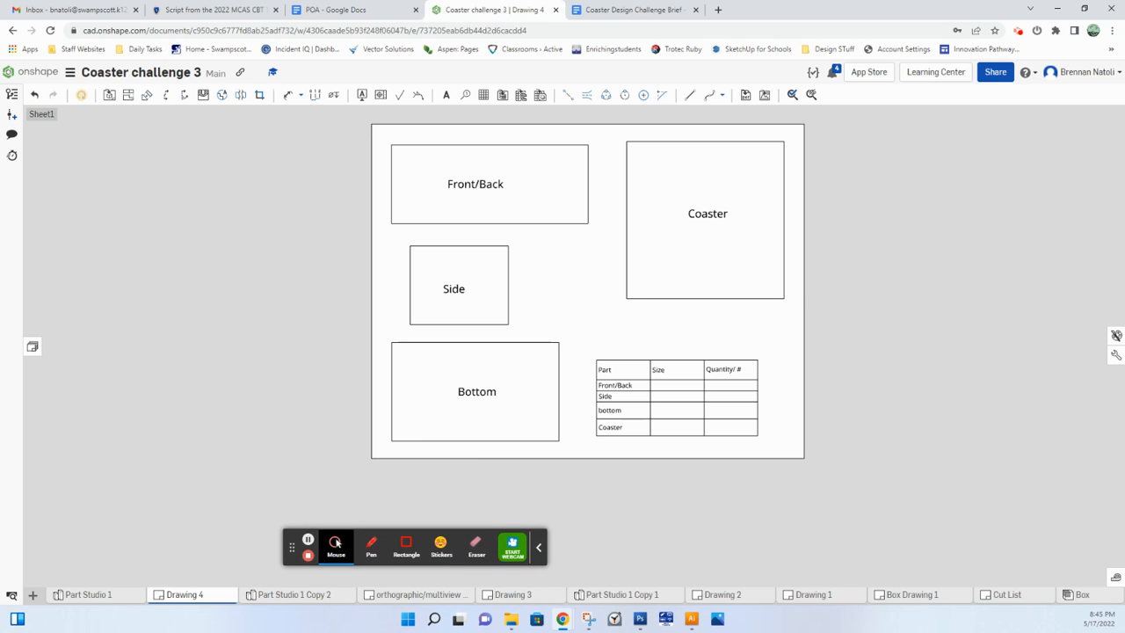
{"action": "left_click", "coordinate": [387, 594]}
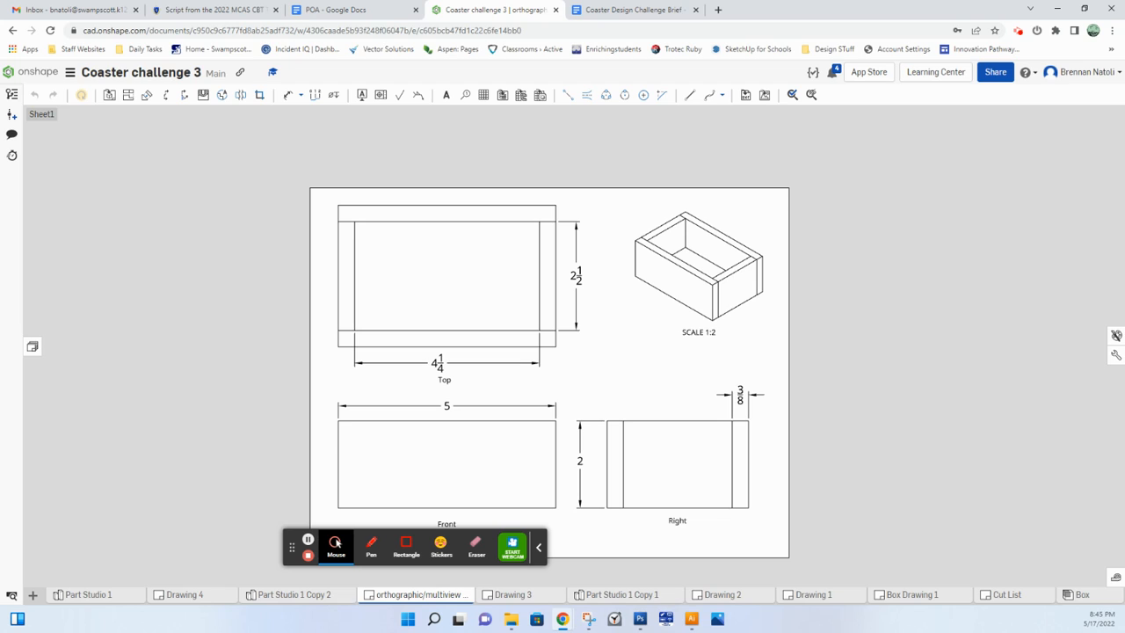
{"action": "mouse_move", "coordinate": [292, 547]}
{"action": "left_mouse_down"}
{"action": "mouse_move", "coordinate": [380, 585]}
{"action": "mouse_move", "coordinate": [355, 585]}
{"action": "mouse_move", "coordinate": [424, 559]}
{"action": "mouse_move", "coordinate": [522, 553]}
{"action": "mouse_move", "coordinate": [305, 583]}
{"action": "mouse_move", "coordinate": [276, 559]}
{"action": "left_mouse_up"}
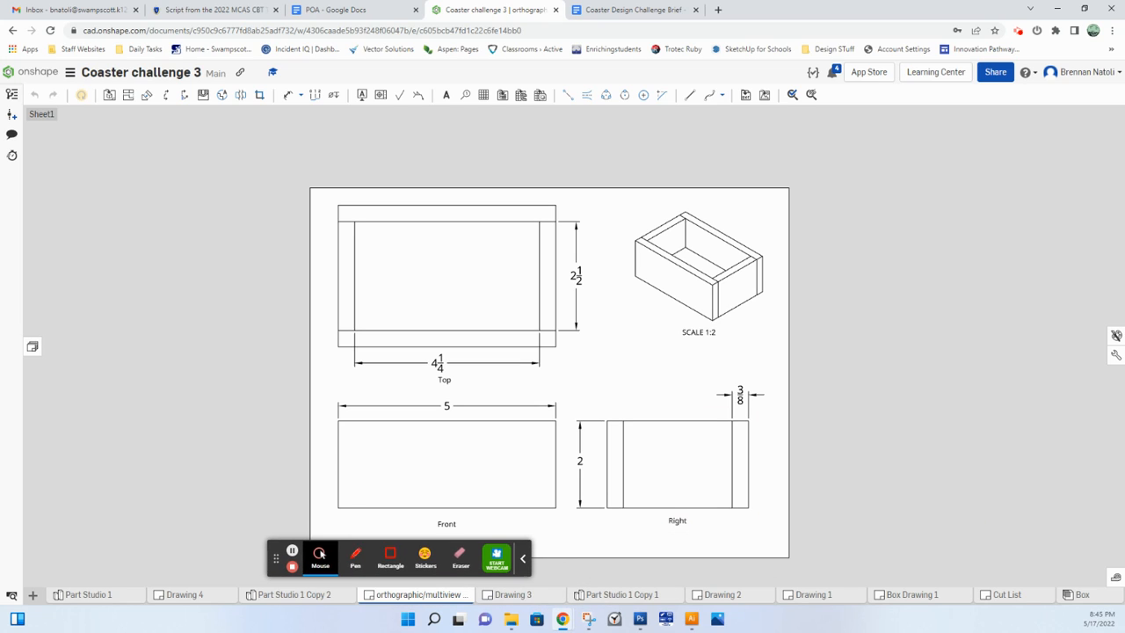
{"action": "left_click", "coordinate": [186, 595]}
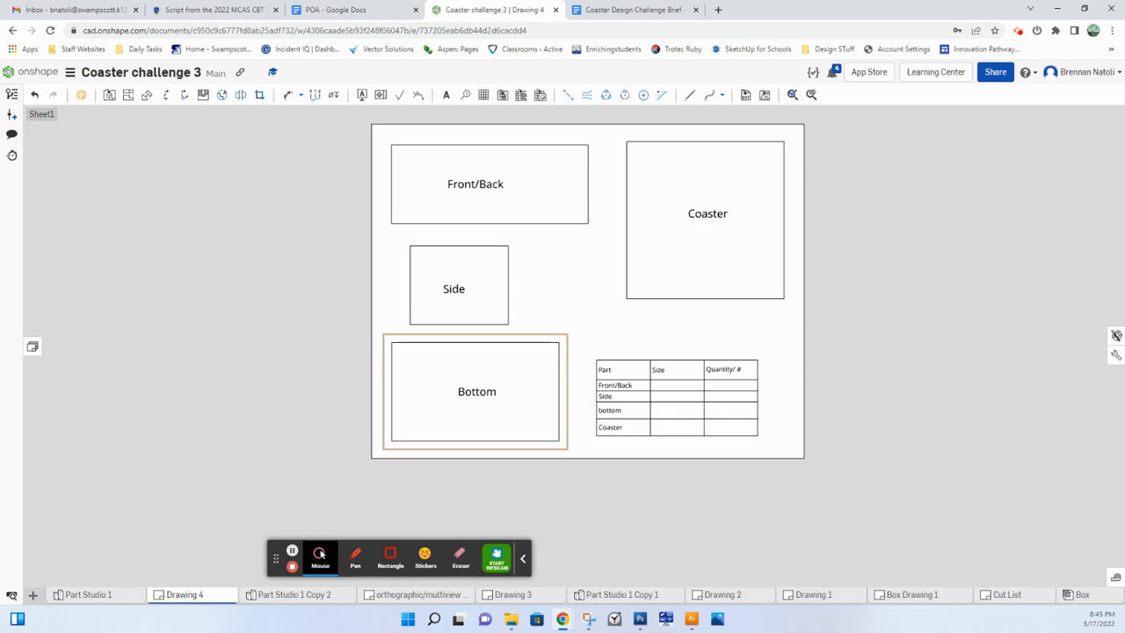
Measure the Front/Back view's top edge and its right edge to get the part's length and height
{"action": "left_click", "coordinate": [1116, 578]}
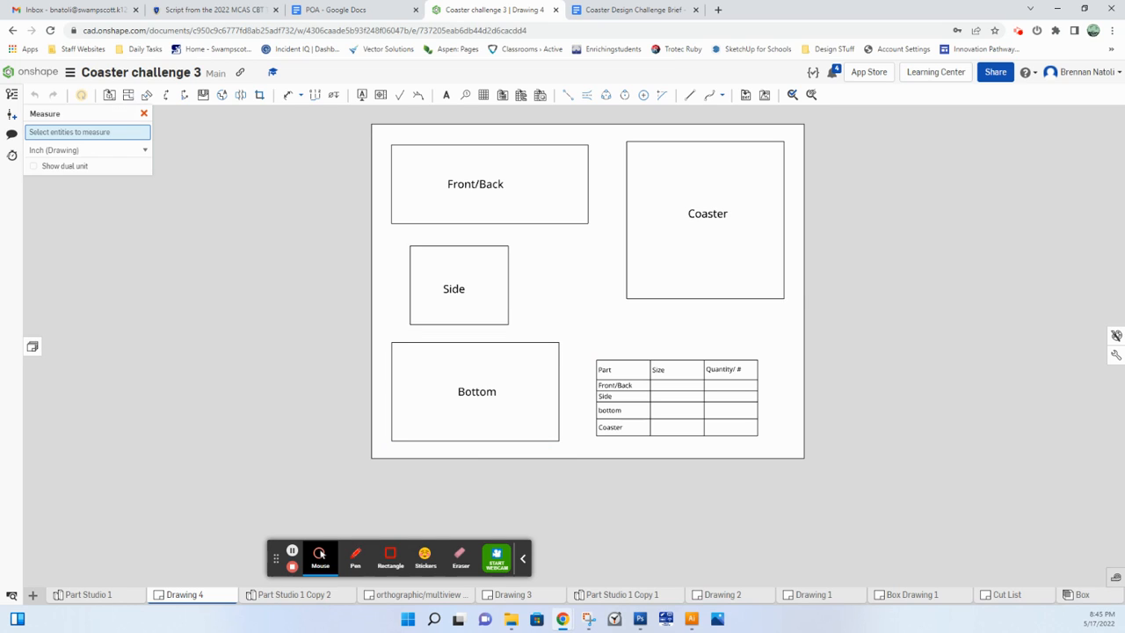
{"action": "scroll", "coordinate": [643, 384], "scroll_direction": "up", "scroll_amount": 3}
{"action": "scroll", "coordinate": [643, 386], "scroll_direction": "down", "scroll_amount": 3}
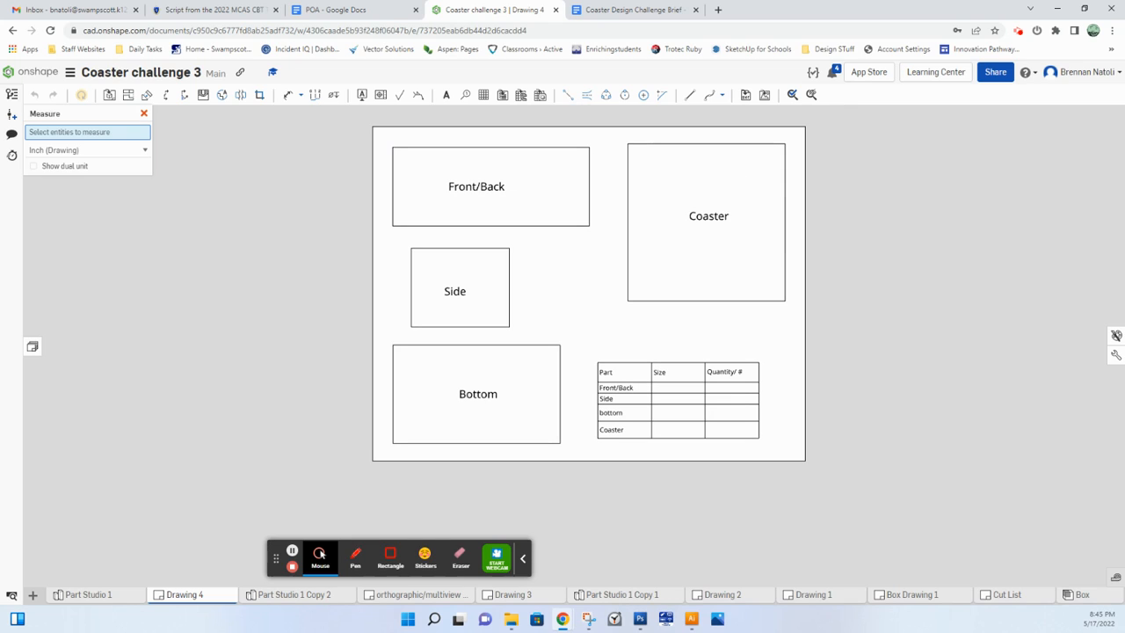
{"action": "left_click", "coordinate": [576, 148]}
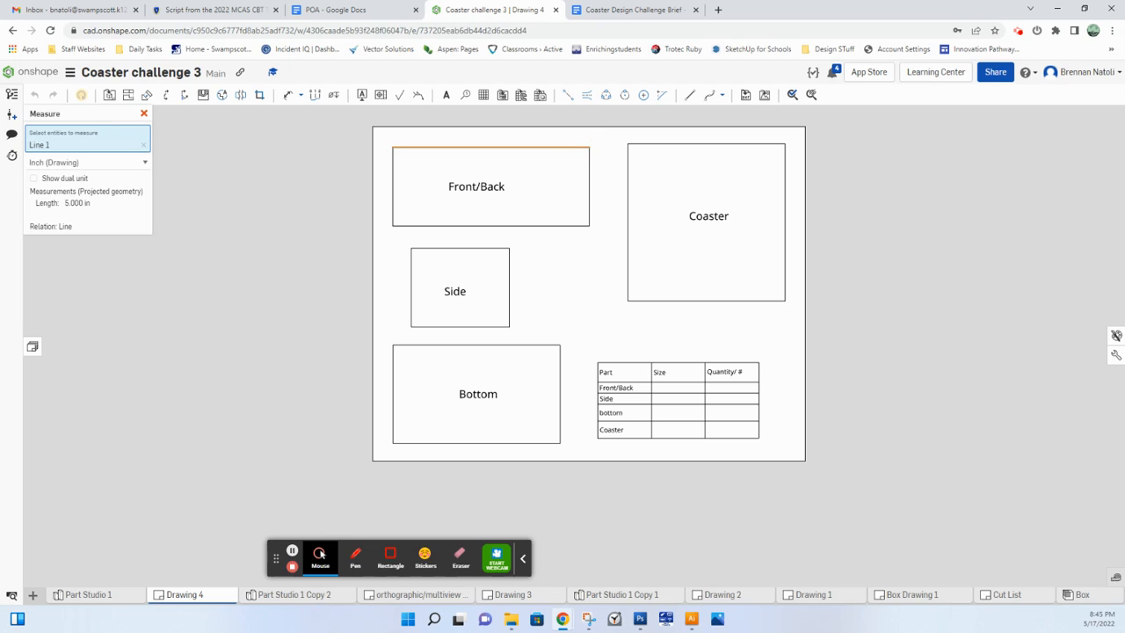
{"action": "left_click", "coordinate": [589, 174]}
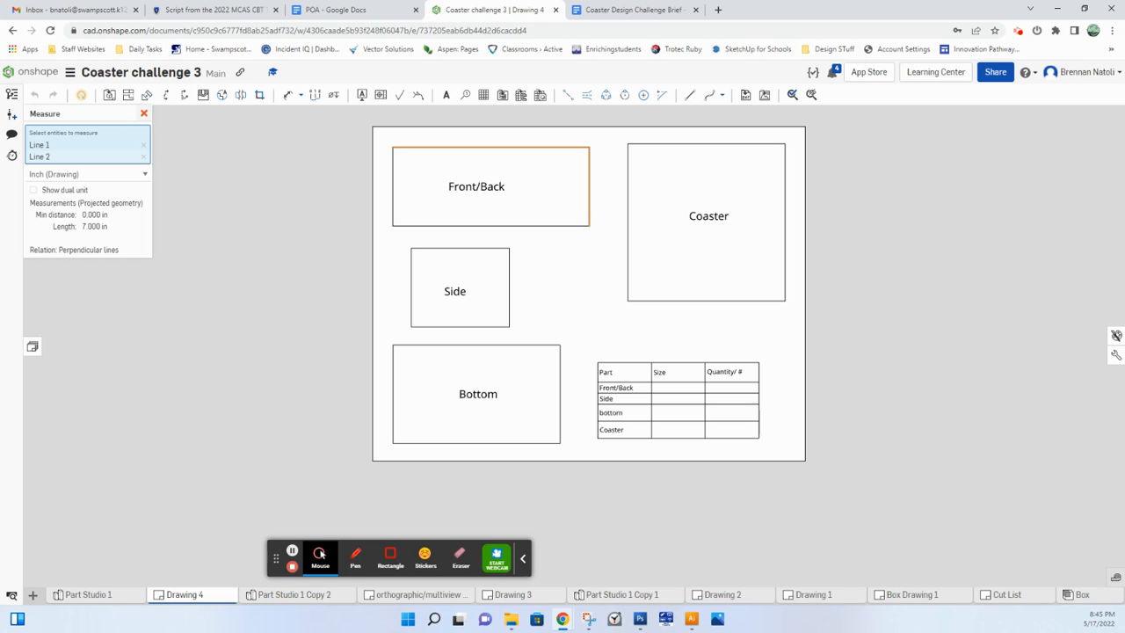
{"action": "left_click", "coordinate": [144, 114]}
{"action": "left_click", "coordinate": [1116, 578]}
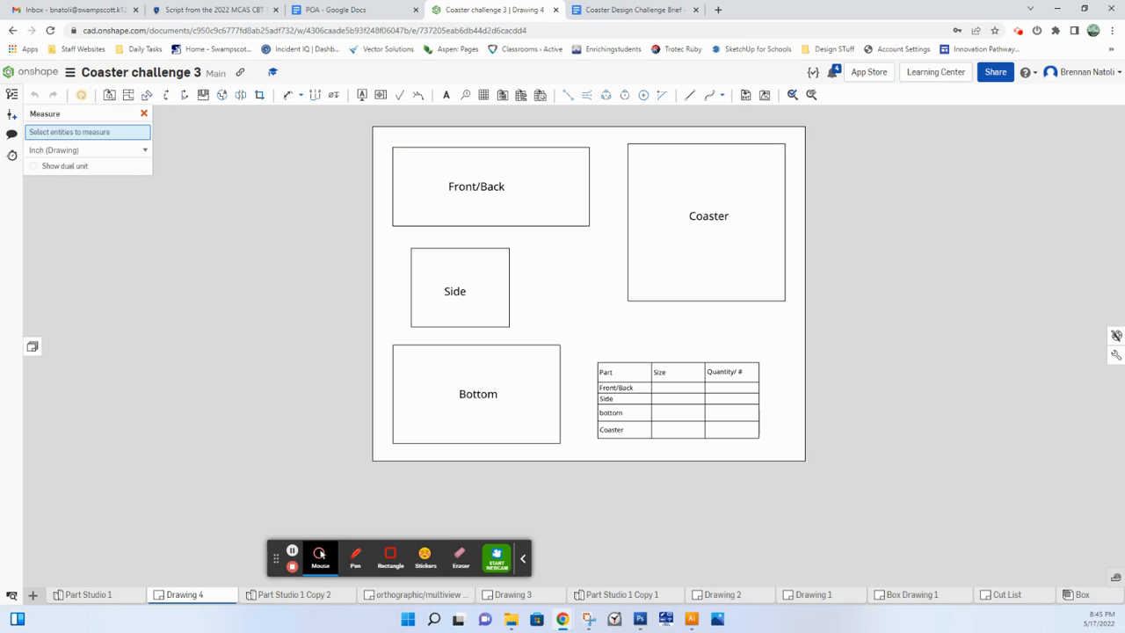
{"action": "left_click", "coordinate": [588, 183]}
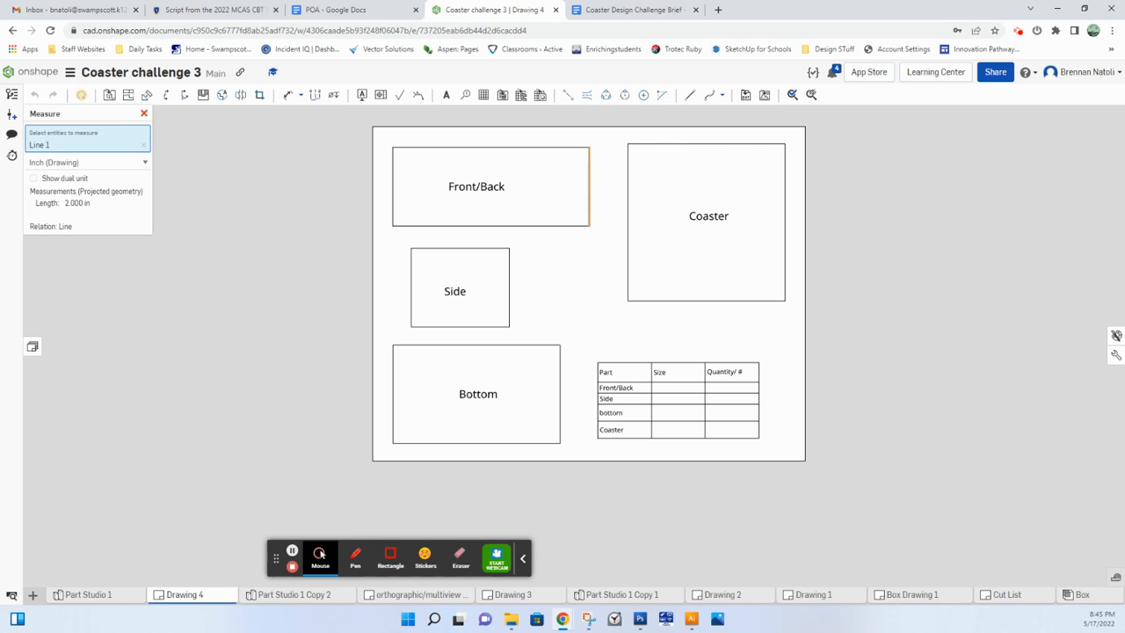
Enter 5" x 2" x 3/8" as the Front/Back part's size and 2 as its quantity in the table
{"action": "scroll", "coordinate": [670, 392], "scroll_direction": "up", "scroll_amount": 4}
{"action": "double_click", "coordinate": [677, 382]}
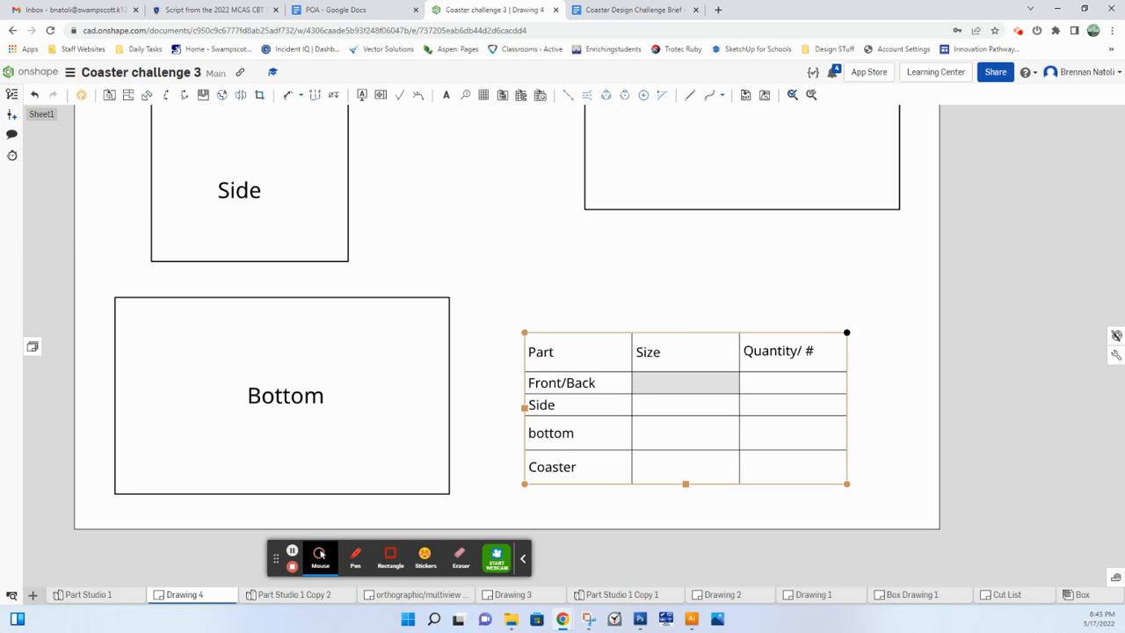
{"action": "type", "text": "5\" x"}
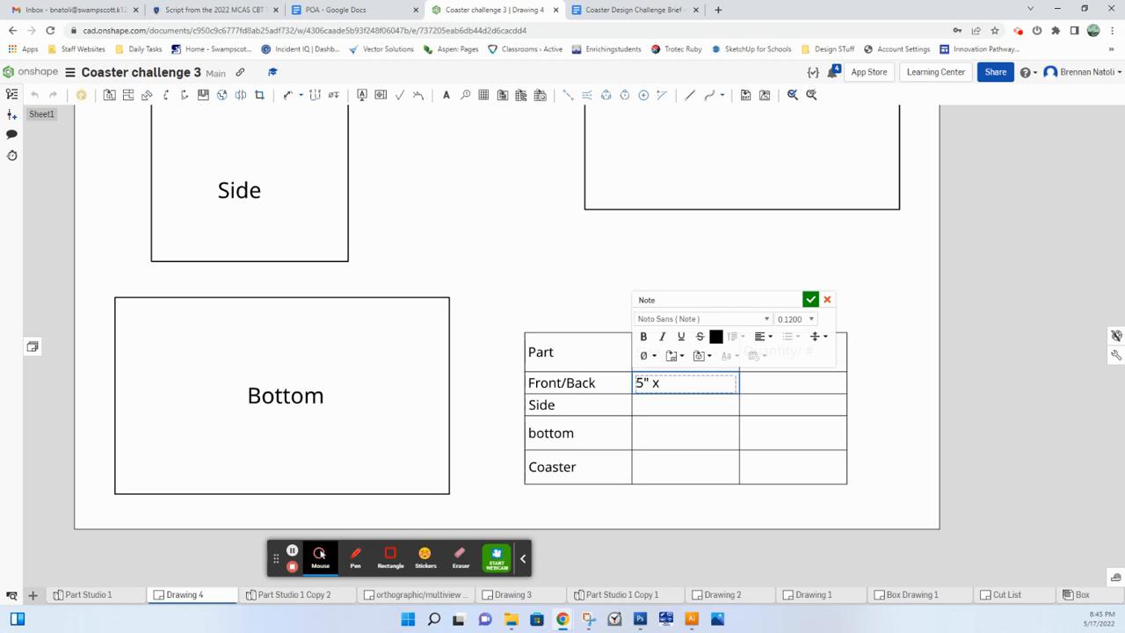
{"action": "type", "text": " 2\" x 3/8"}
{"action": "left_click", "coordinate": [810, 300]}
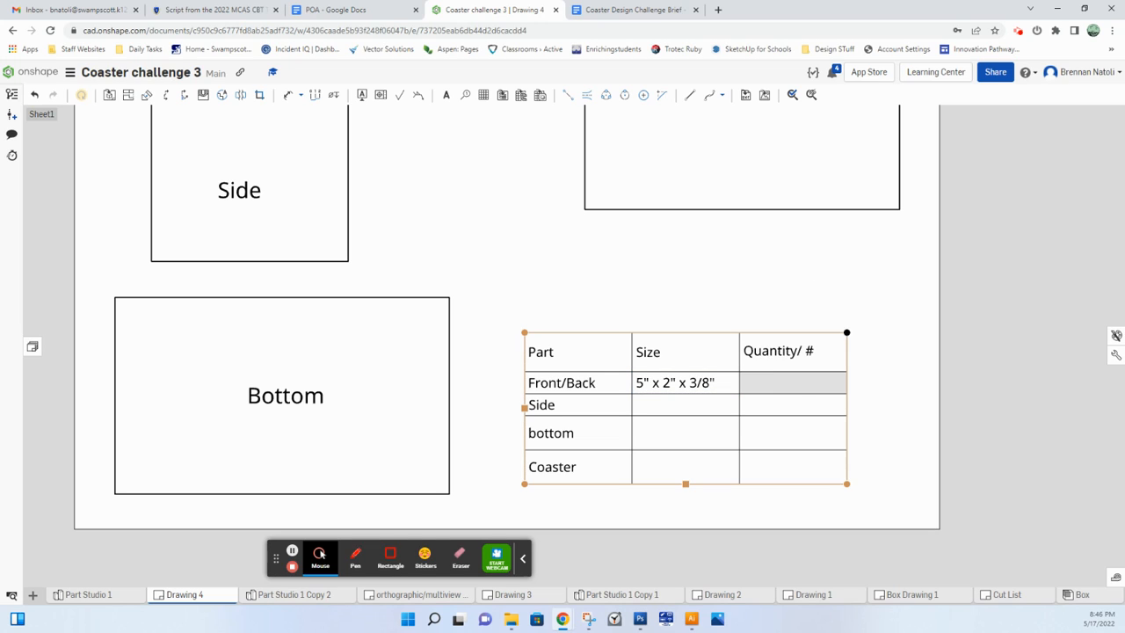
{"action": "double_click", "coordinate": [793, 383]}
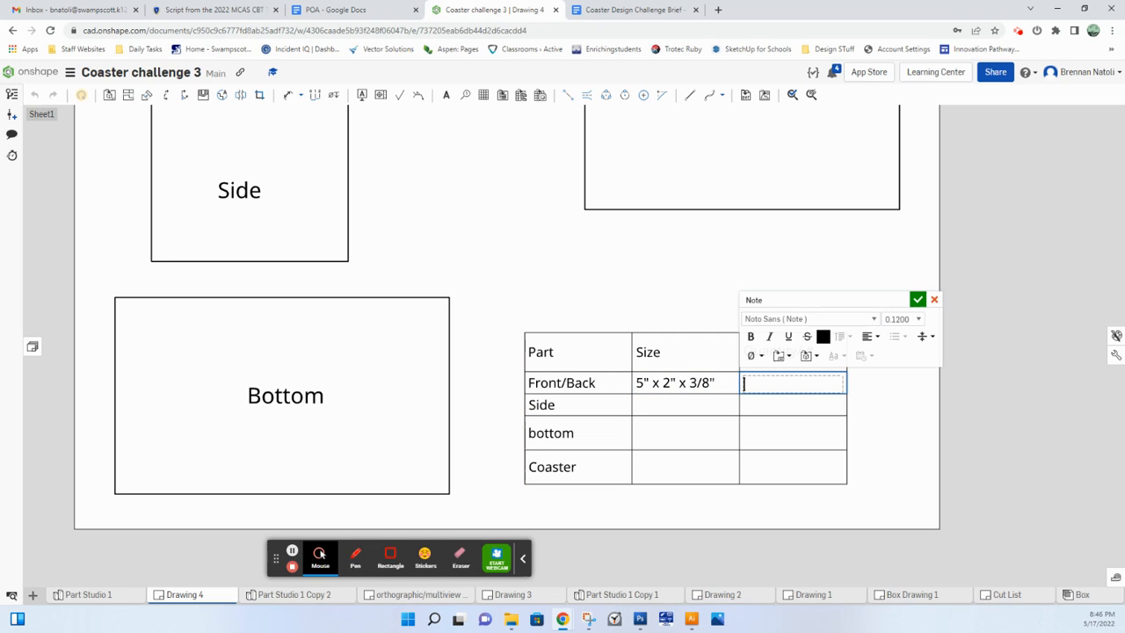
Open the Side row's Size cell and measure the length of the Side view's lower edge
{"action": "double_click", "coordinate": [693, 401]}
{"action": "scroll", "coordinate": [439, 289], "scroll_direction": "up", "scroll_amount": 2}
{"action": "scroll", "coordinate": [443, 296], "scroll_direction": "down", "scroll_amount": 2}
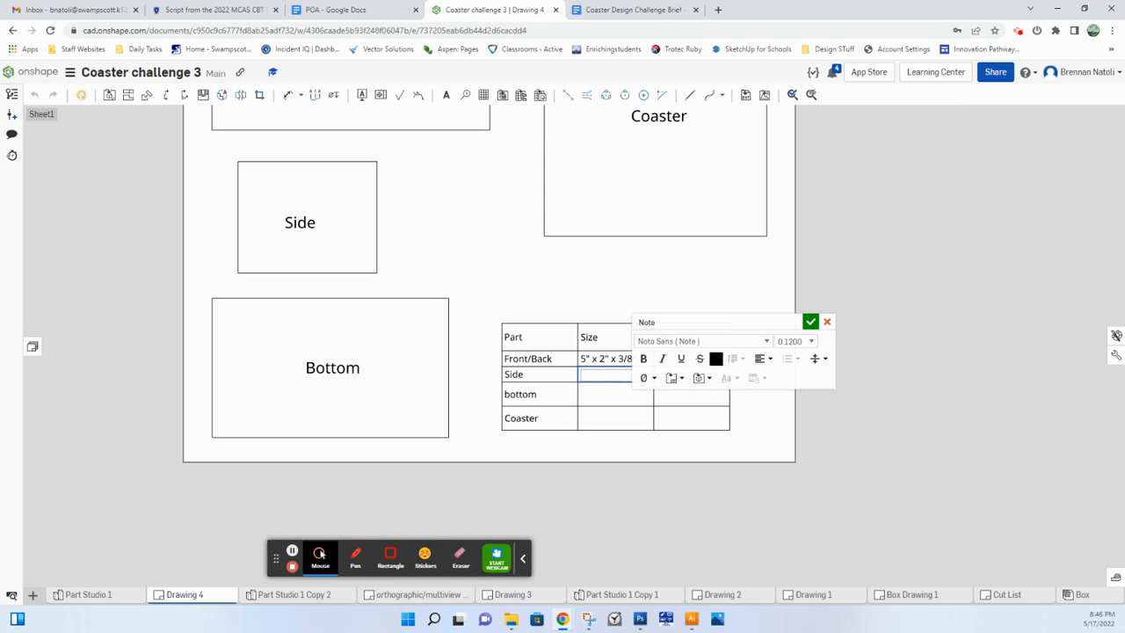
{"action": "left_click", "coordinate": [1115, 578]}
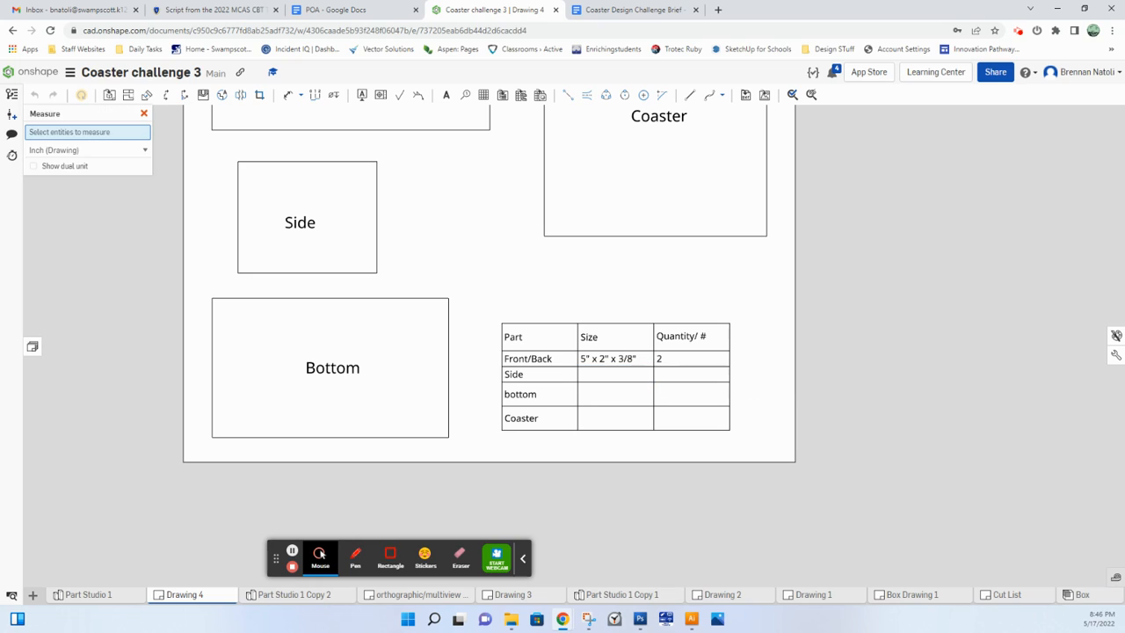
{"action": "left_click", "coordinate": [346, 274]}
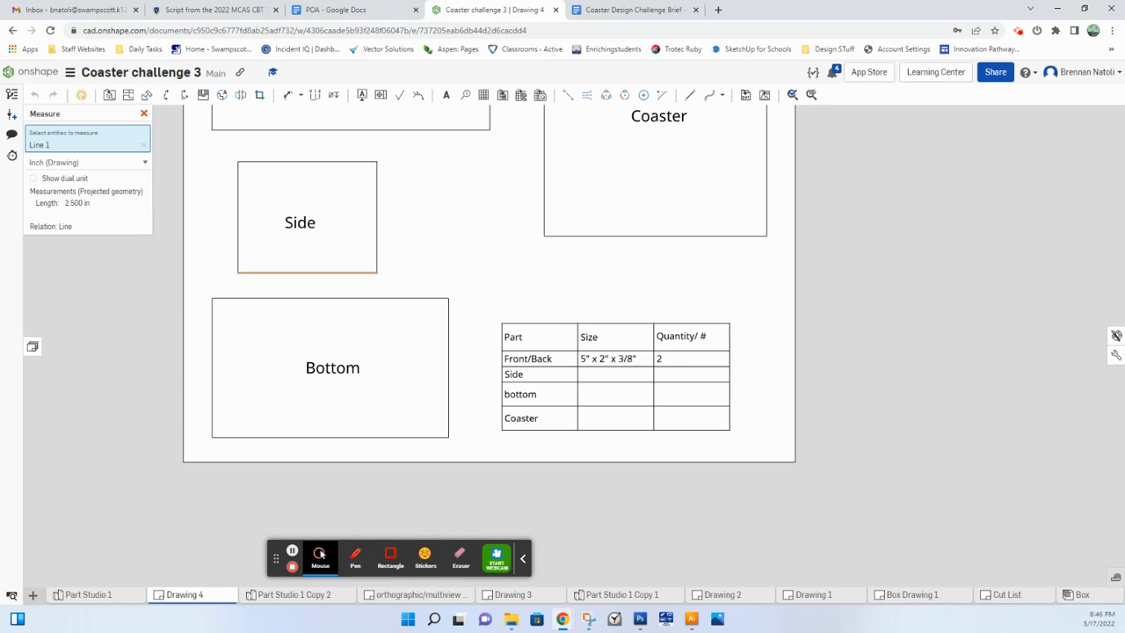
Measure the Side view's right edge and enter 2.4" x 2" x 3/8" as the Side part's size and 2 as its quantity in the table
{"action": "left_click", "coordinate": [145, 145]}
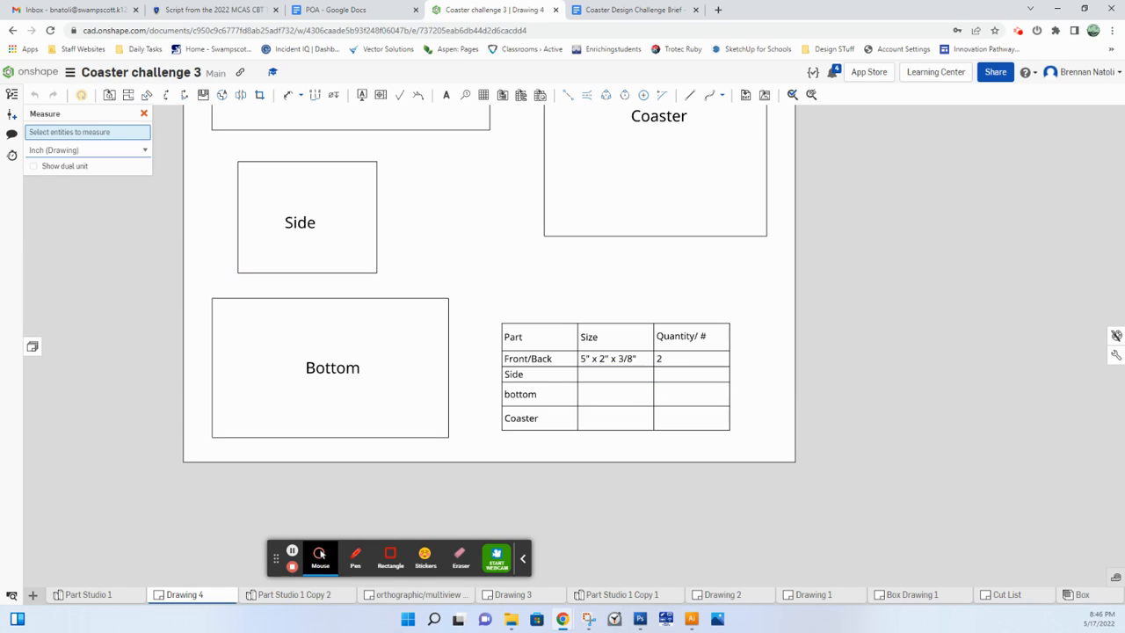
{"action": "left_click", "coordinate": [377, 216]}
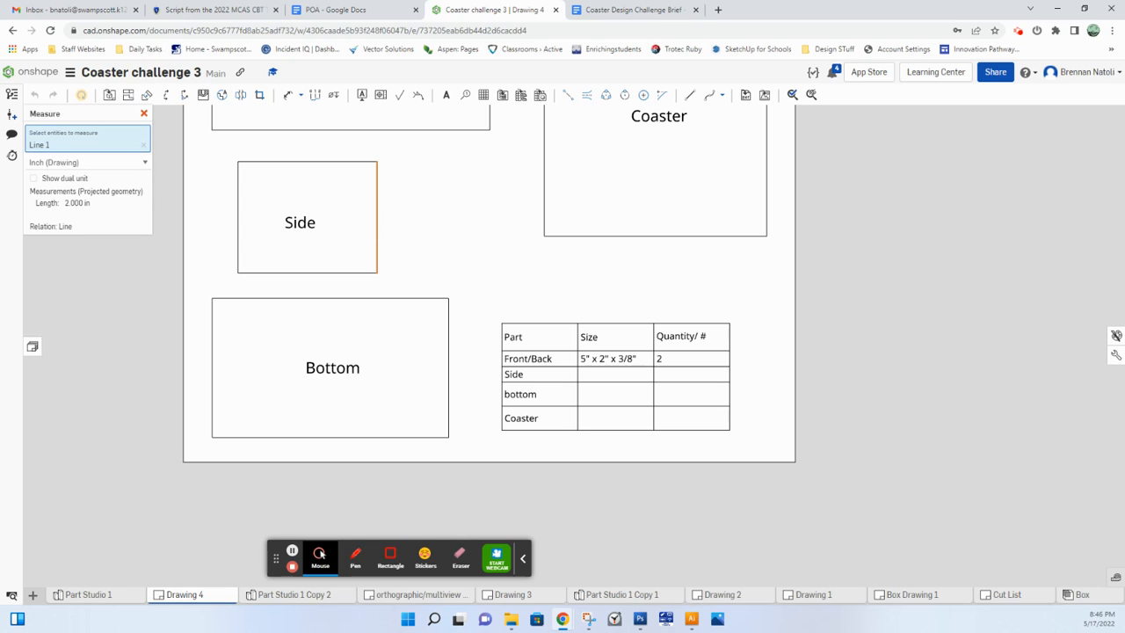
{"action": "double_click", "coordinate": [601, 375]}
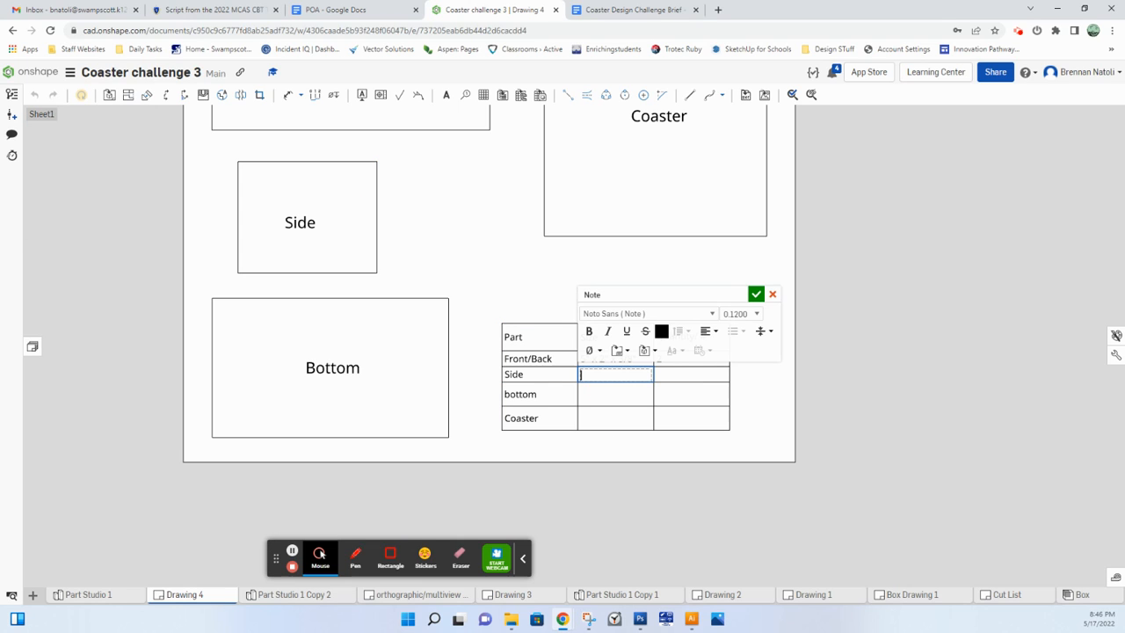
{"action": "type", "text": "2.4\" x 2\" x 3/8\""}
{"action": "double_click", "coordinate": [721, 369]}
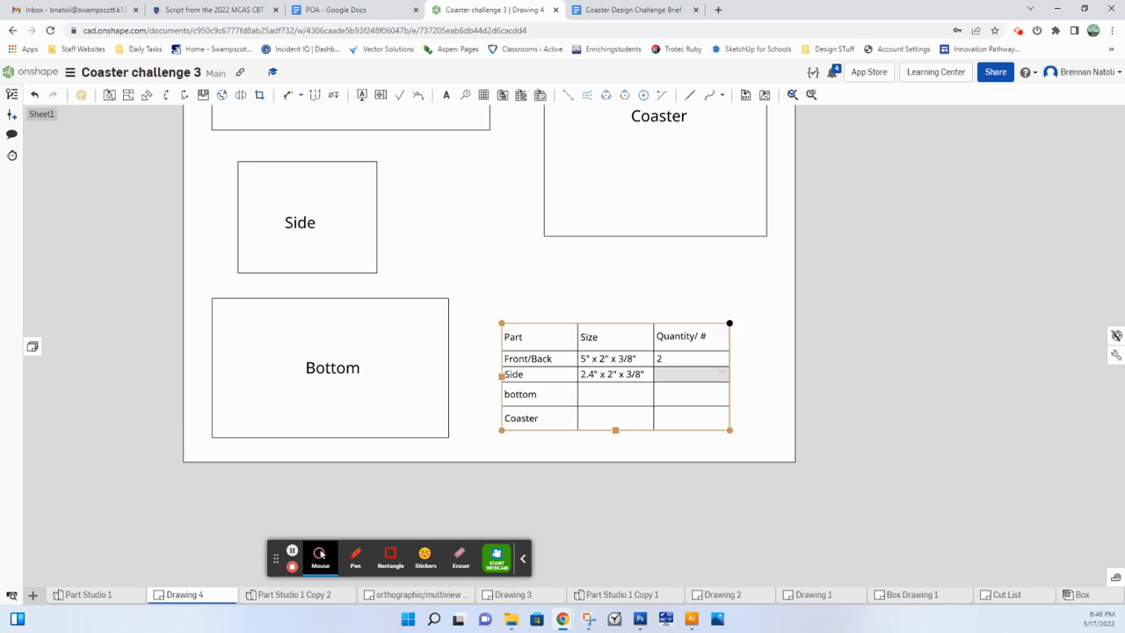
{"action": "type", "text": "2"}
{"action": "left_click", "coordinate": [826, 295]}
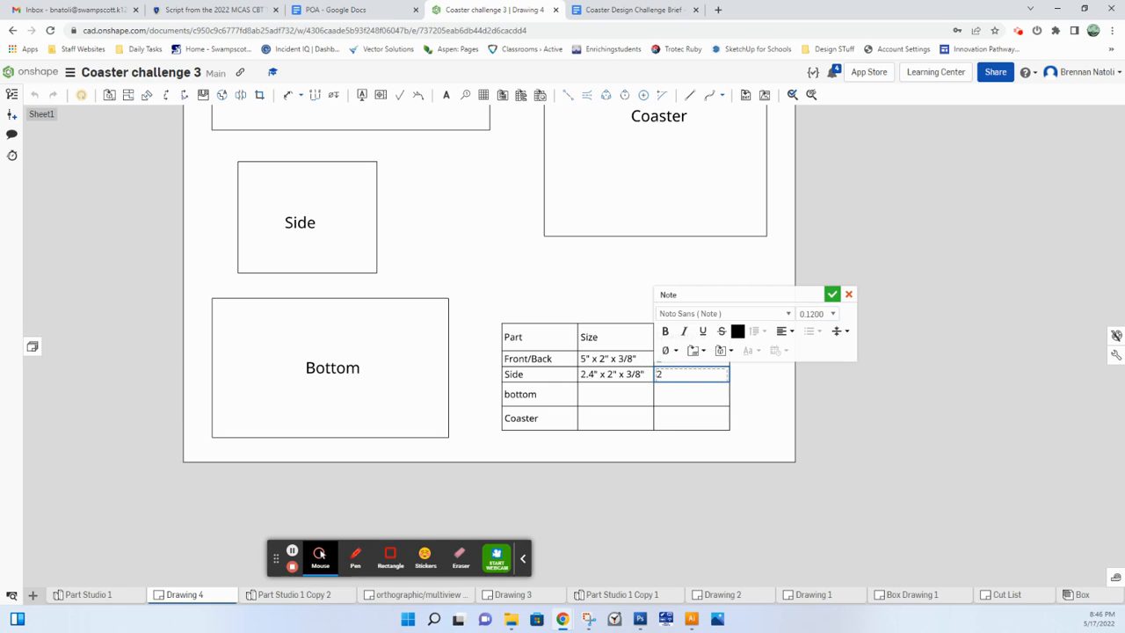
Review the drawing sheet and examine the bottom and Coaster rows of the parts table up close
{"action": "scroll", "coordinate": [563, 243], "scroll_direction": "down", "scroll_amount": 2}
{"action": "left_click_drag", "start_coordinate": [276, 559], "coordinate": [110, 501]}
{"action": "scroll", "coordinate": [505, 517], "scroll_direction": "up", "scroll_amount": 2}
{"action": "scroll", "coordinate": [505, 517], "scroll_direction": "down", "scroll_amount": 3}
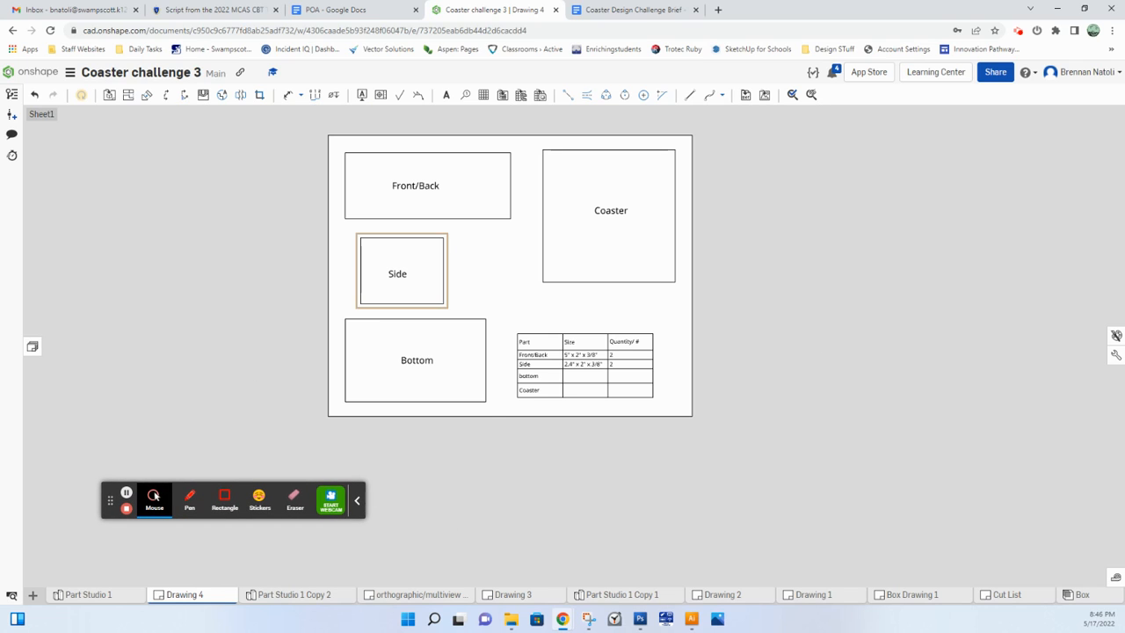
{"action": "left_click", "coordinate": [565, 380]}
{"action": "scroll", "coordinate": [564, 380], "scroll_direction": "up", "scroll_amount": 3}
{"action": "scroll", "coordinate": [565, 380], "scroll_direction": "up", "scroll_amount": 3}
{"action": "scroll", "coordinate": [648, 355], "scroll_direction": "down", "scroll_amount": 1}
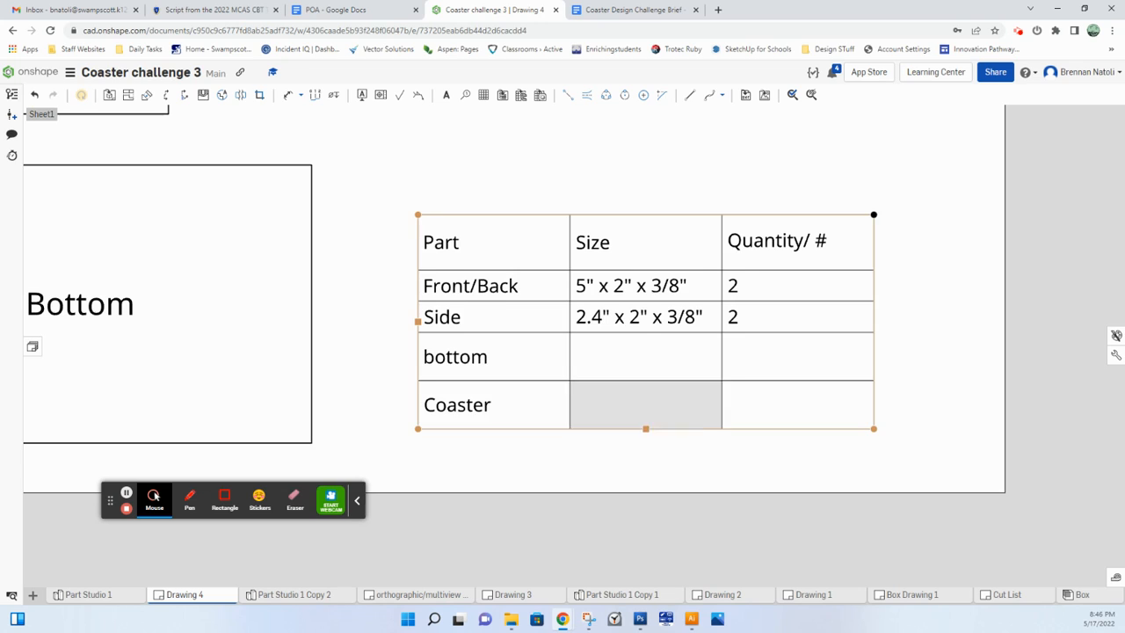
{"action": "scroll", "coordinate": [574, 380], "scroll_direction": "down", "scroll_amount": 1}
{"action": "double_click", "coordinate": [635, 361]}
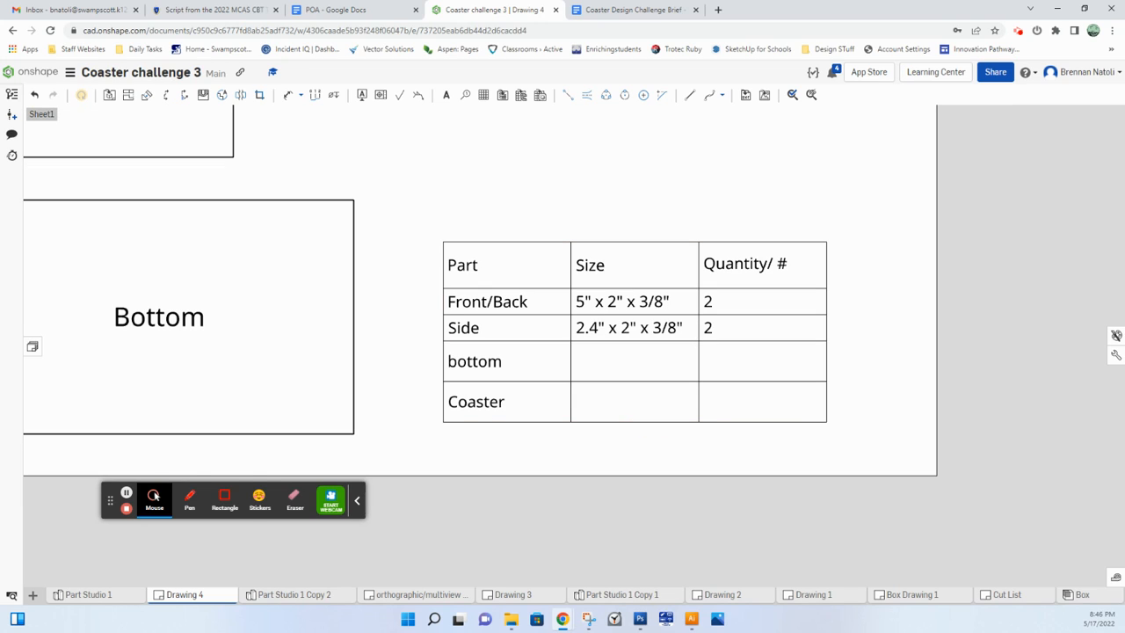
Rename the Drawing 4 tab as "cut list"
{"action": "right_click", "coordinate": [183, 594]}
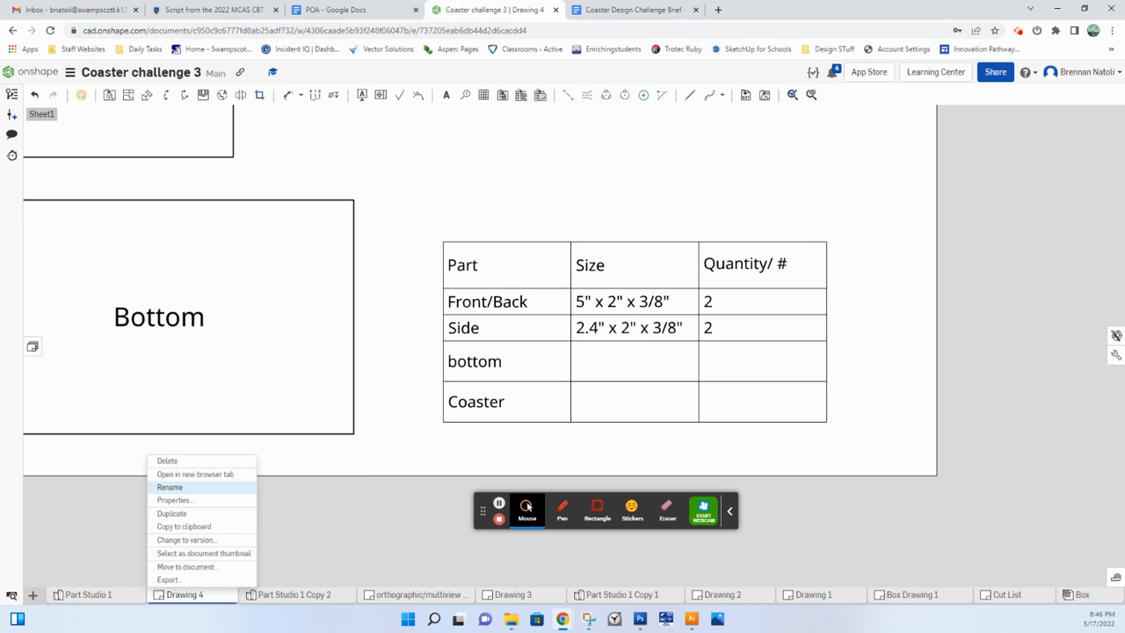
{"action": "left_click", "coordinate": [169, 487]}
{"action": "type", "text": "cut list"}
{"action": "key", "text": "Return"}
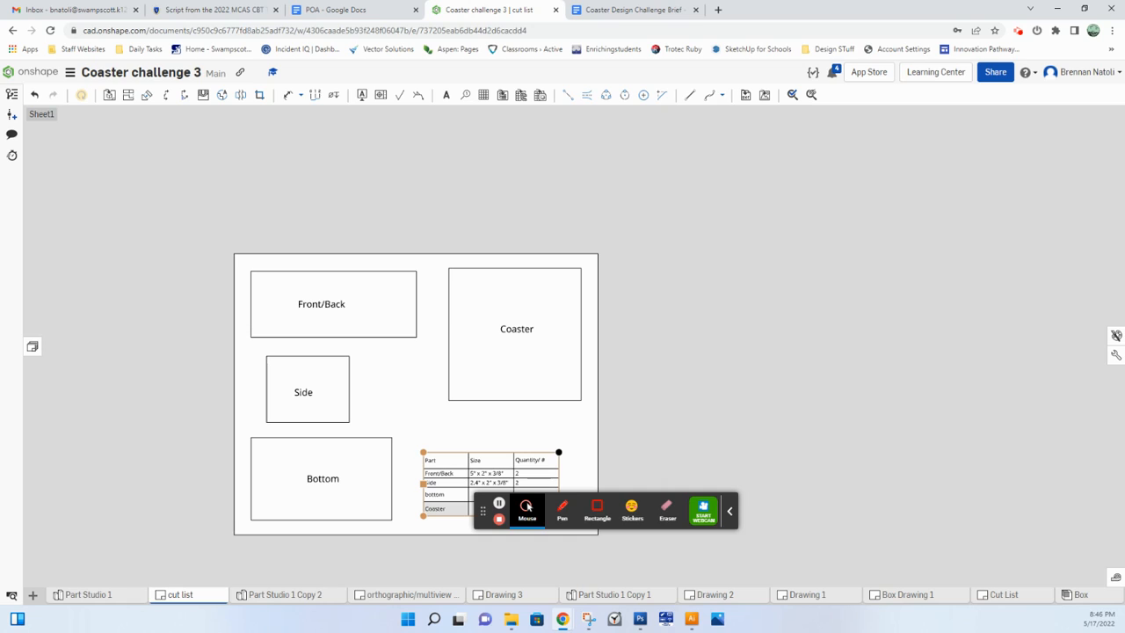
{"action": "left_click_drag", "start_coordinate": [528, 507], "coordinate": [880, 475]}
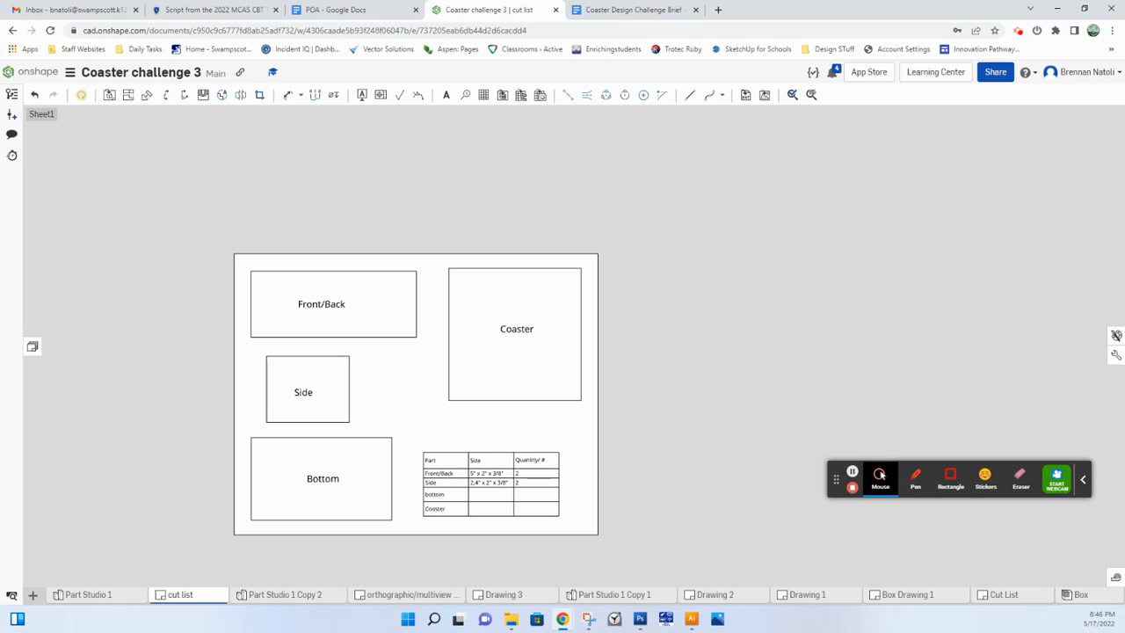
Review the Part Studio 1 model, the orthographic/multiview box drawing, the renamed cut list drawing and the existing Cut List example
{"action": "left_click", "coordinate": [89, 595]}
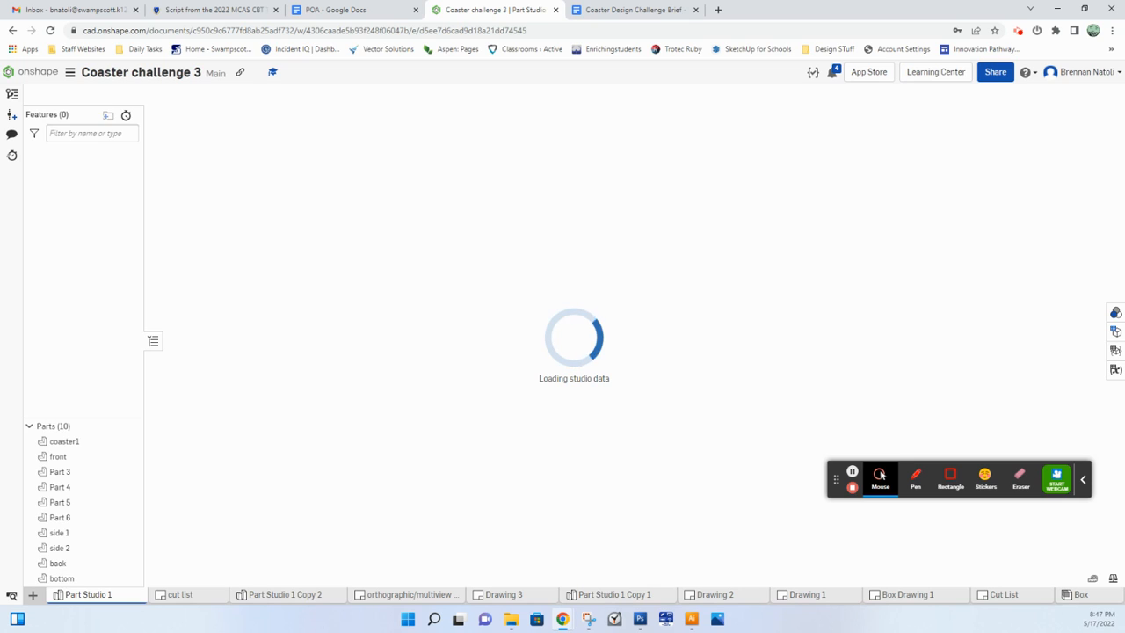
{"action": "mouse_move", "coordinate": [414, 255]}
{"action": "right_mouse_down"}
{"action": "mouse_move", "coordinate": [329, 361]}
{"action": "mouse_move", "coordinate": [319, 324]}
{"action": "mouse_move", "coordinate": [379, 334]}
{"action": "mouse_move", "coordinate": [370, 310]}
{"action": "right_mouse_up"}
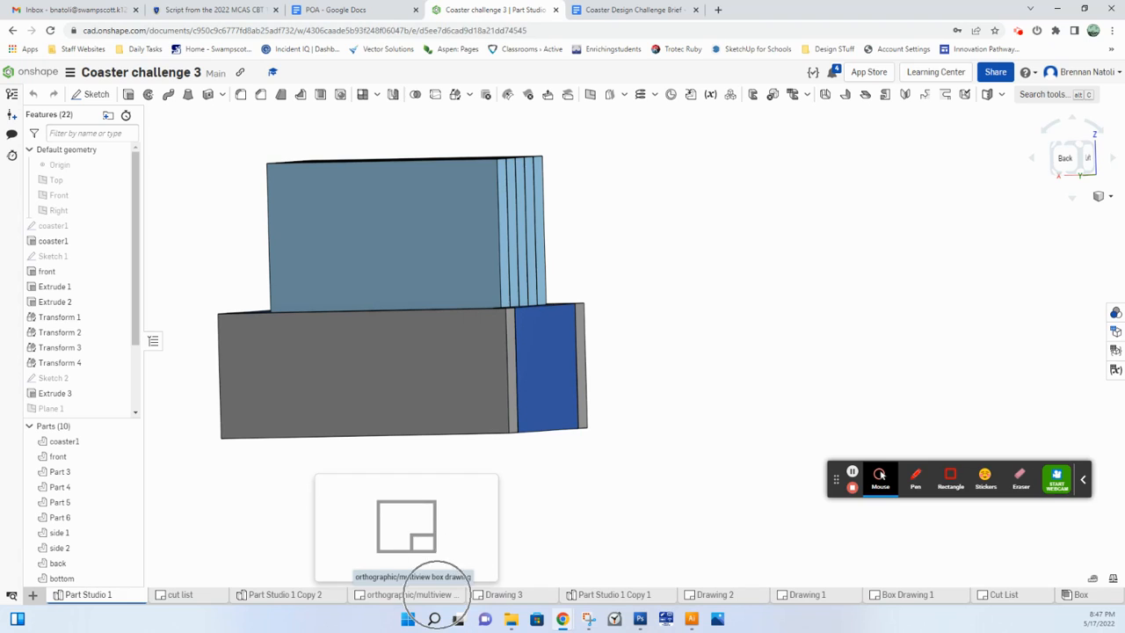
{"action": "left_click", "coordinate": [425, 595]}
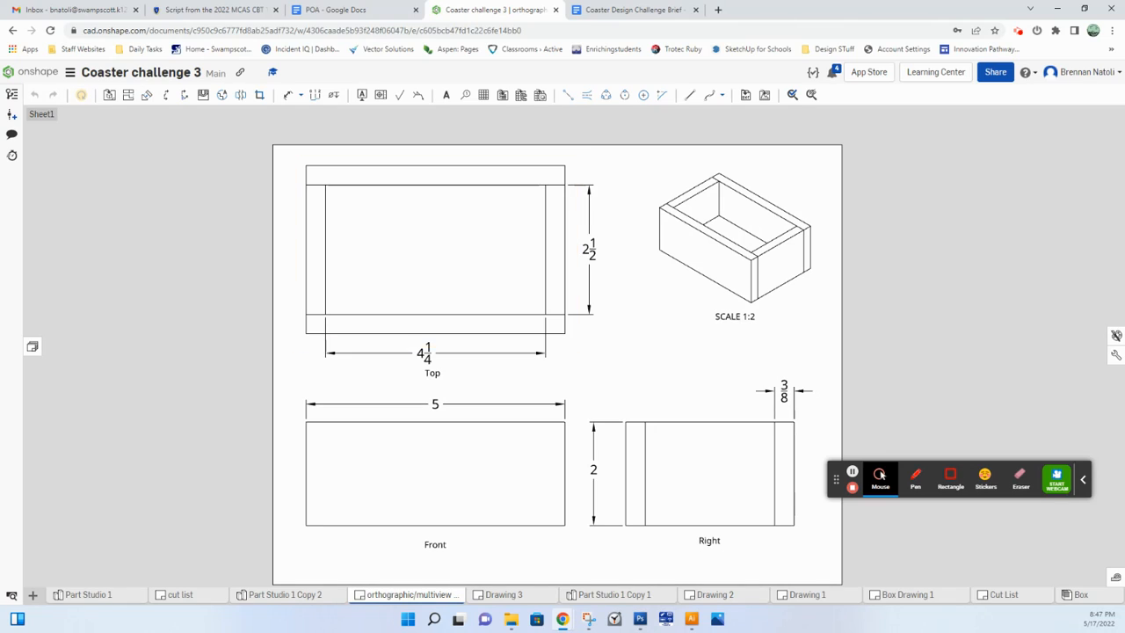
{"action": "left_click", "coordinate": [203, 593]}
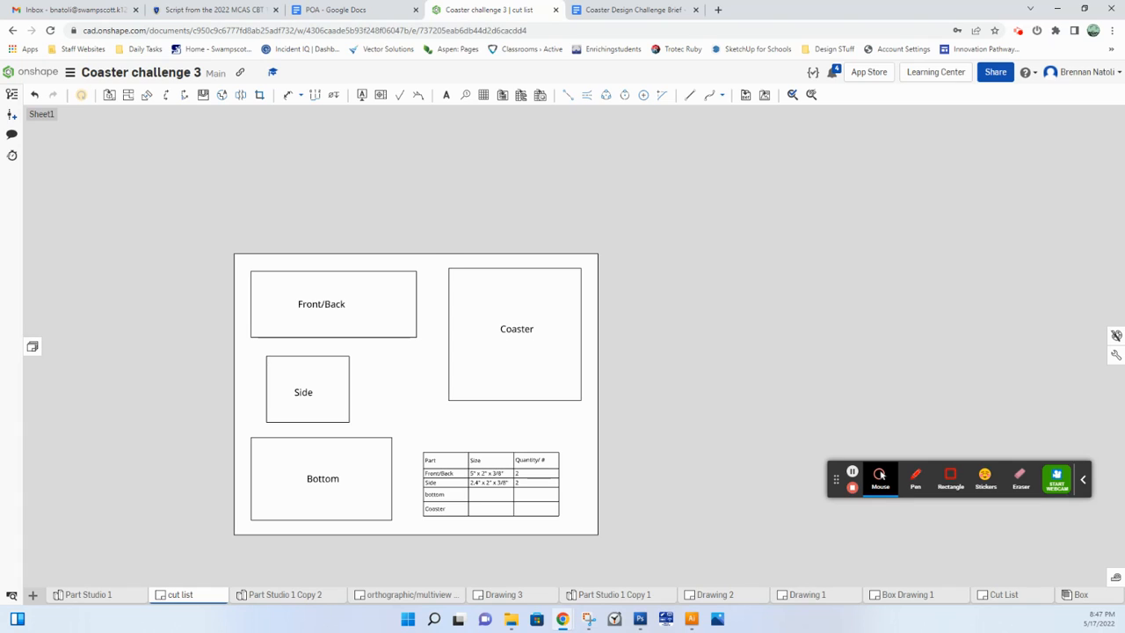
{"action": "left_click", "coordinate": [1004, 594]}
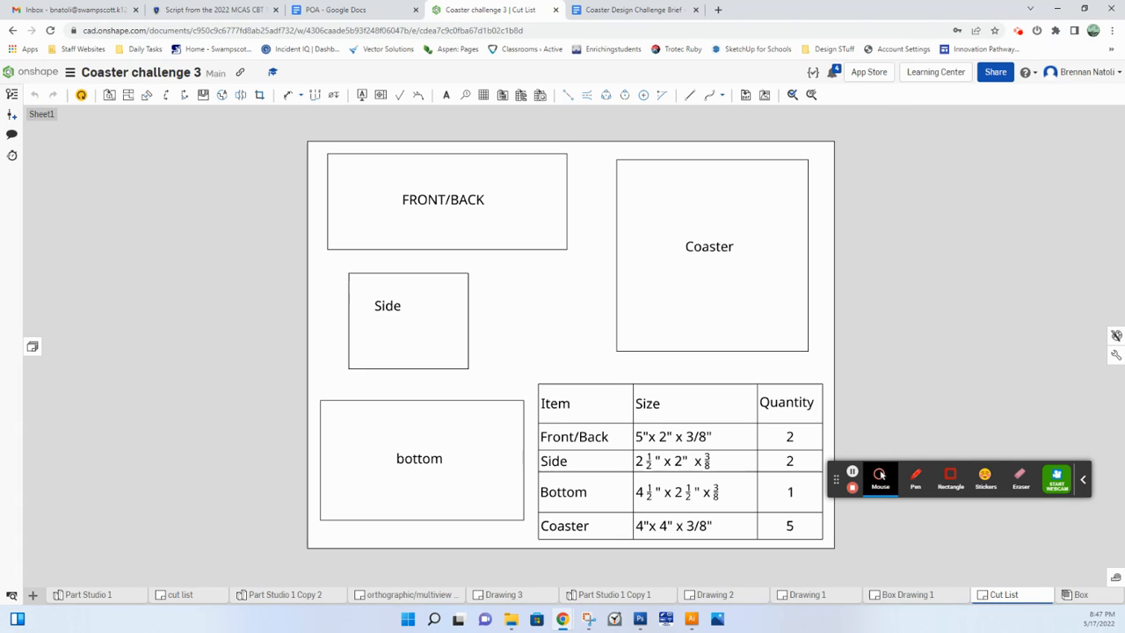